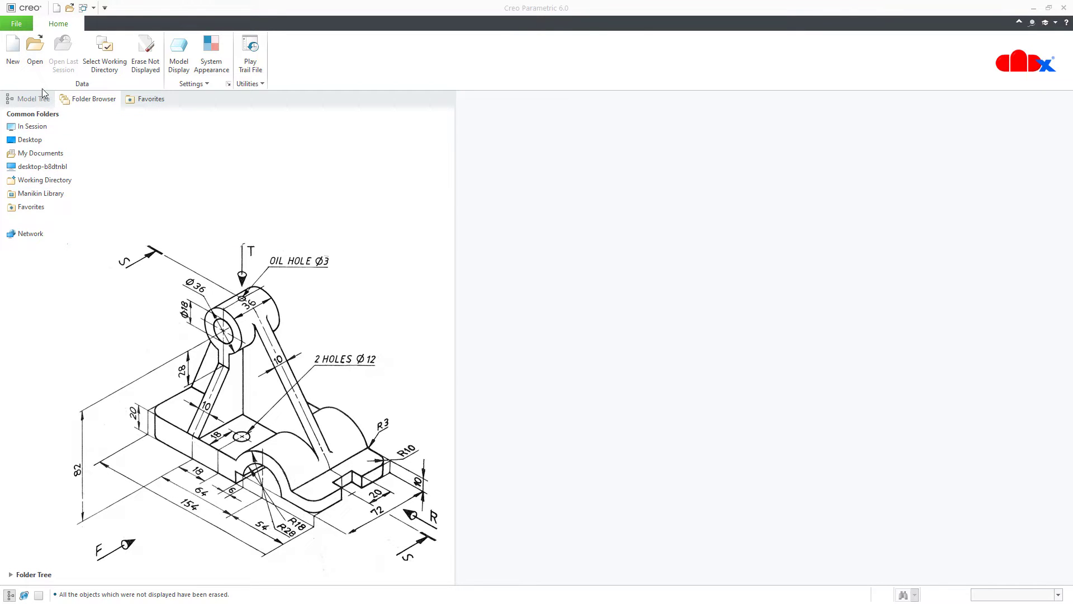
Step: Create a new solid part named prt0001 using the default template
click(13, 53)
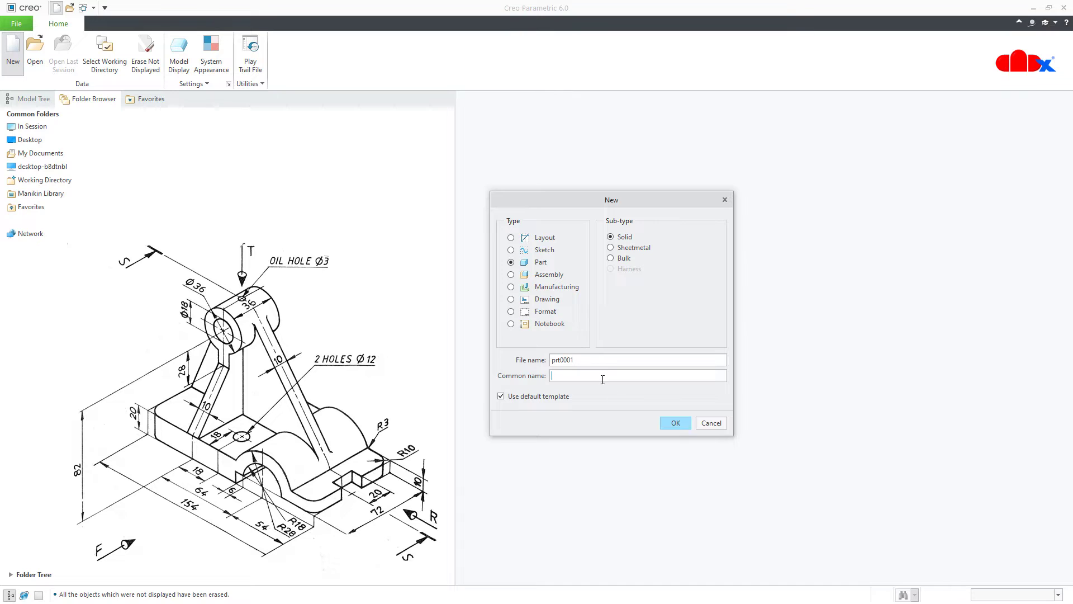
click(675, 423)
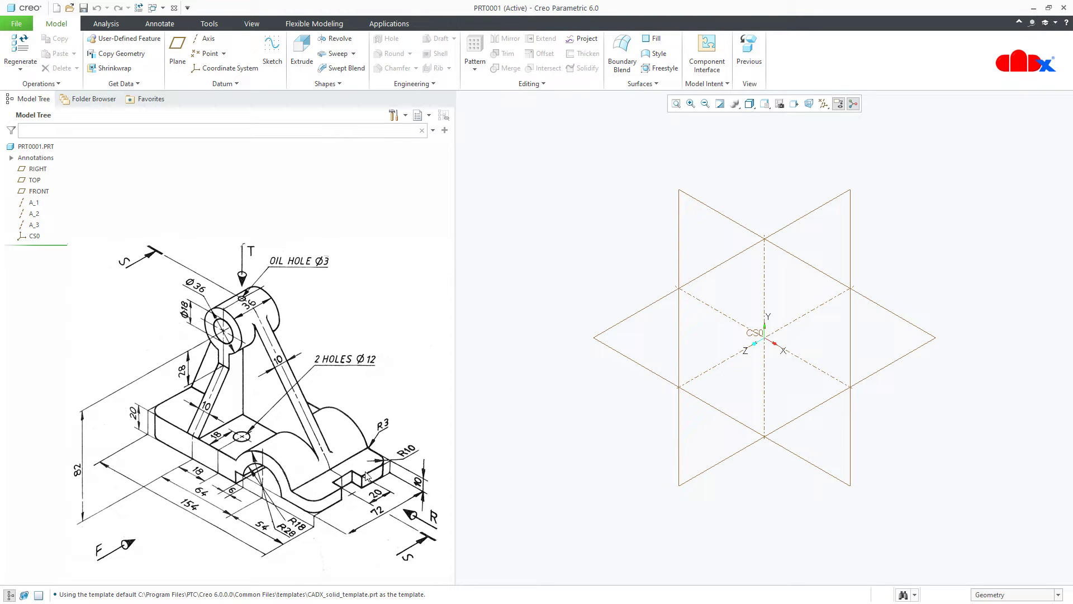
Step: Start an extrusion on the FRONT plane and sketch a center rectangle about 398 by 50 centered on the horizontal reference
click(305, 63)
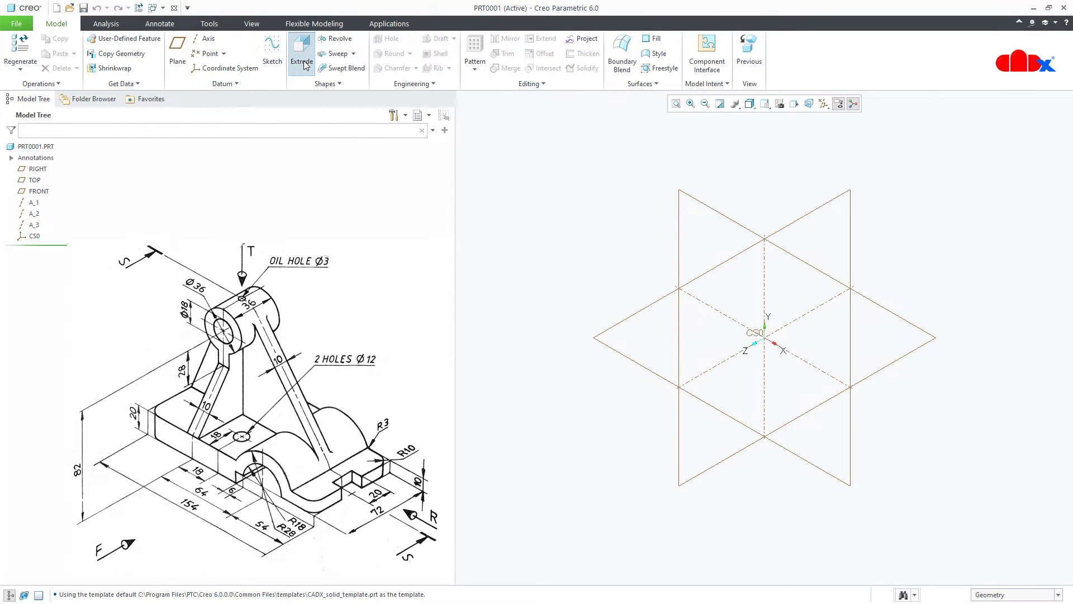
click(45, 191)
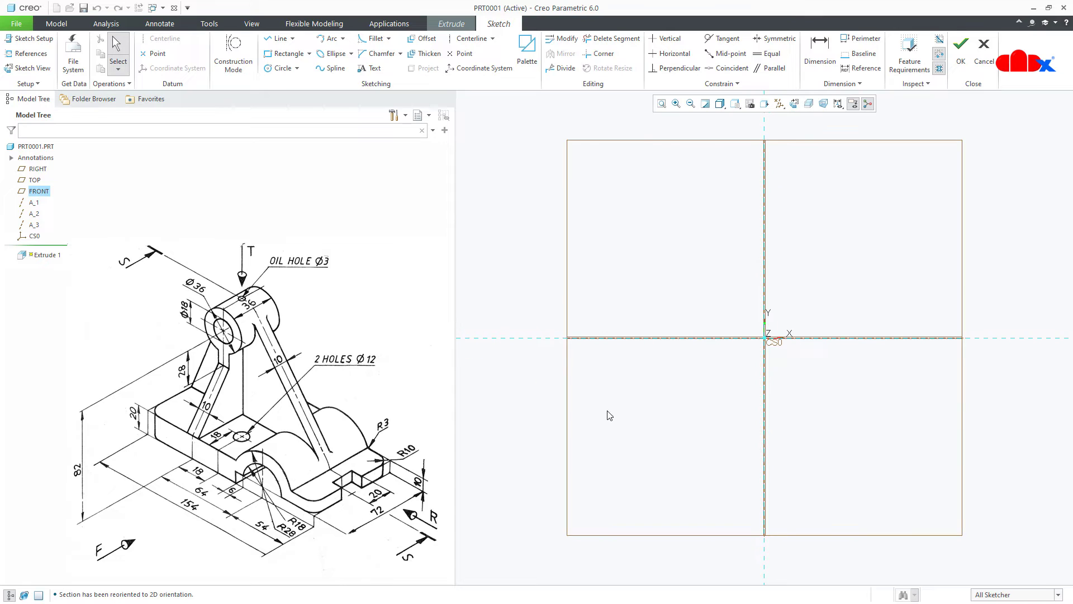
click(868, 104)
click(309, 54)
click(300, 96)
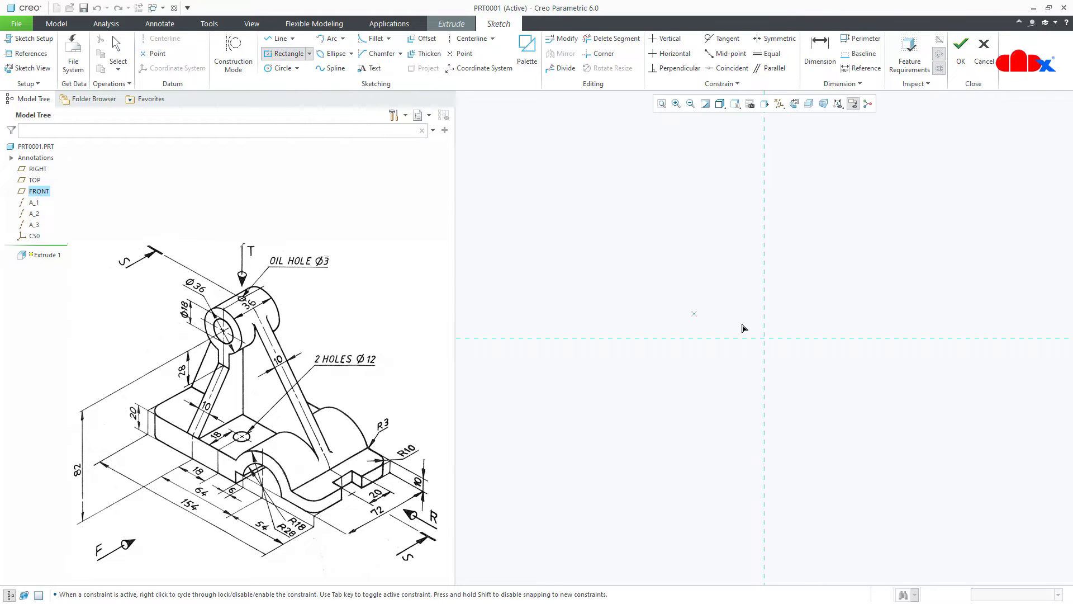
click(794, 337)
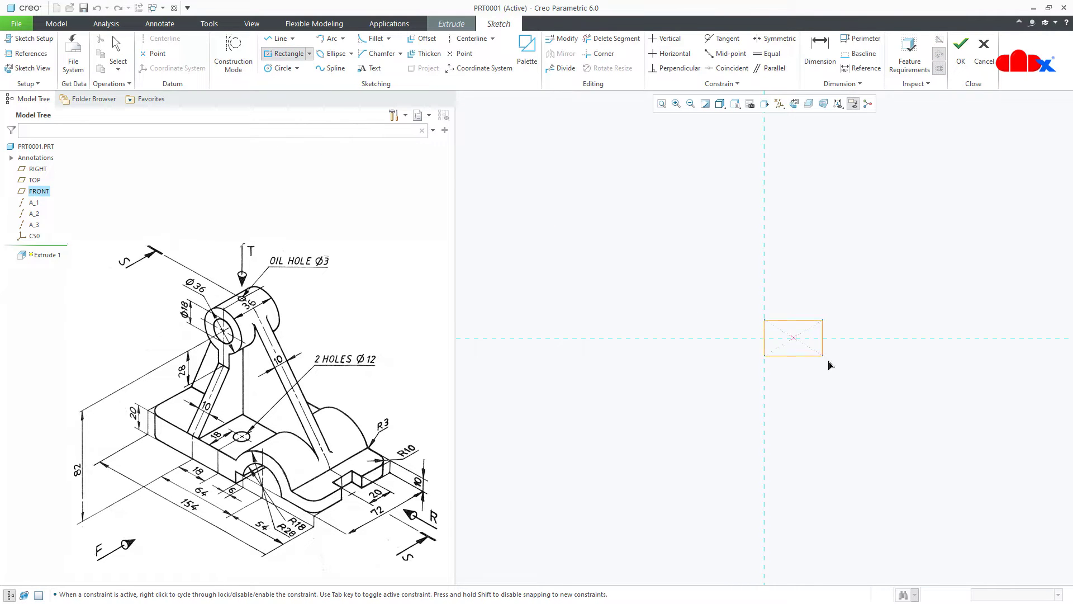
click(949, 358)
middle_click(935, 400)
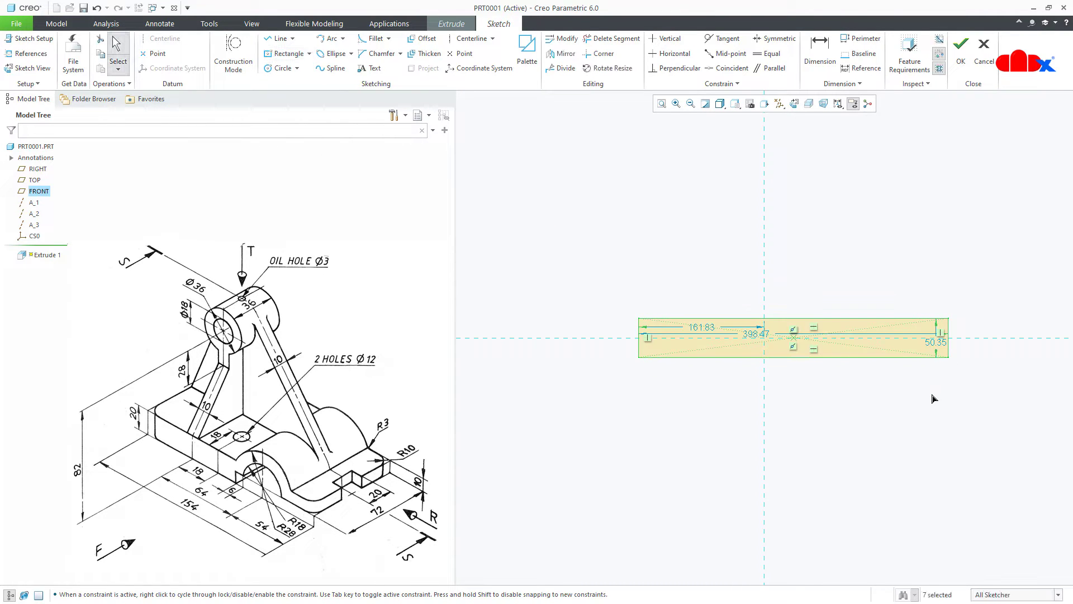
Step: Set the rectangle's height to 20 and dimension its right edge 118 from the vertical reference
double_click(932, 343)
text(20)
key(Return)
right_click(924, 368)
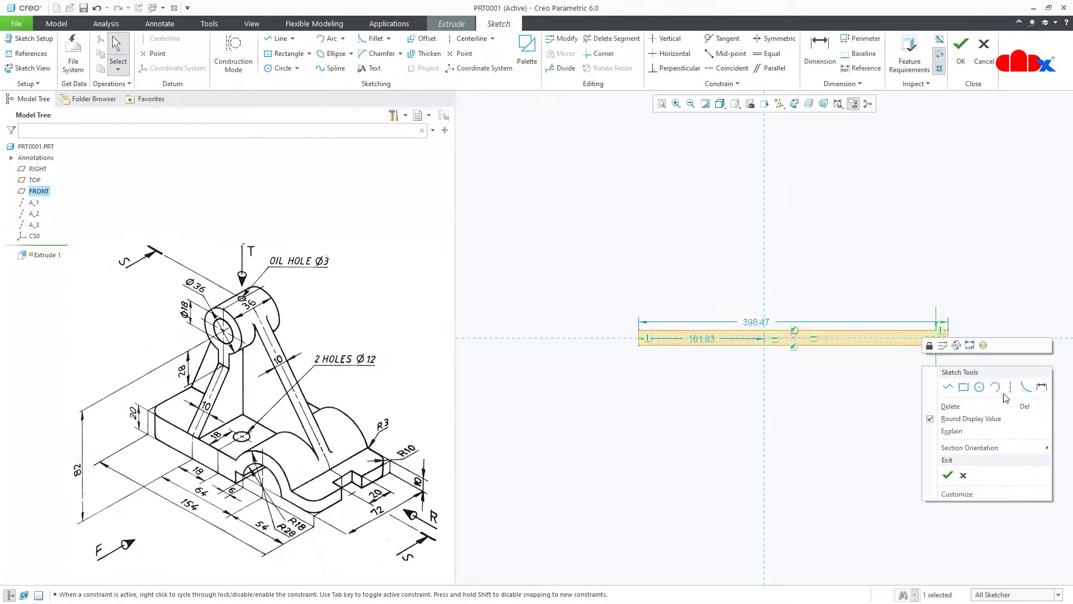
click(1042, 387)
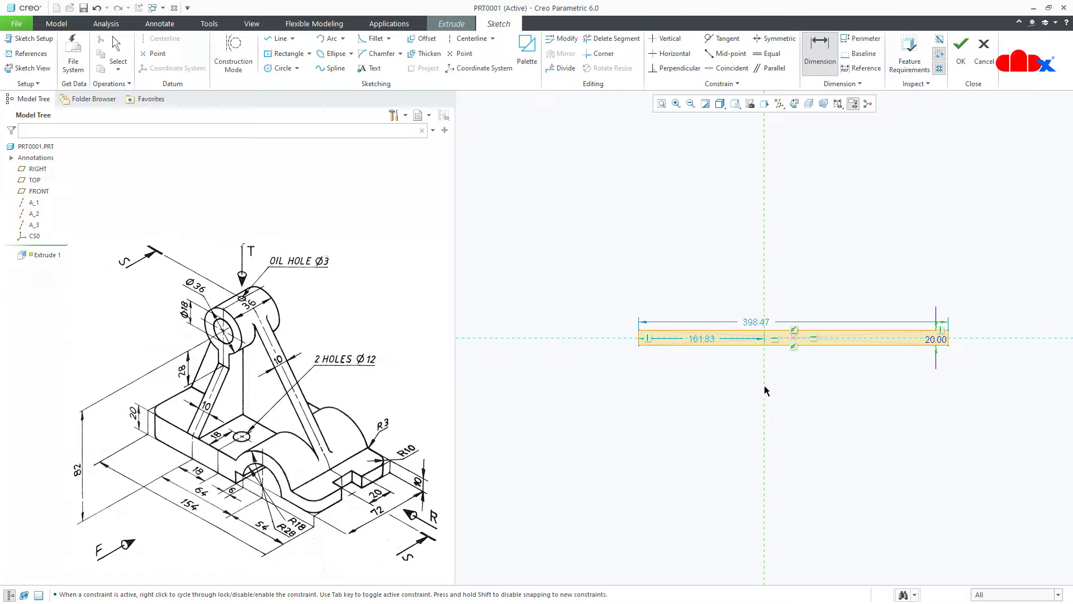
middle_click(898, 388)
text(11)
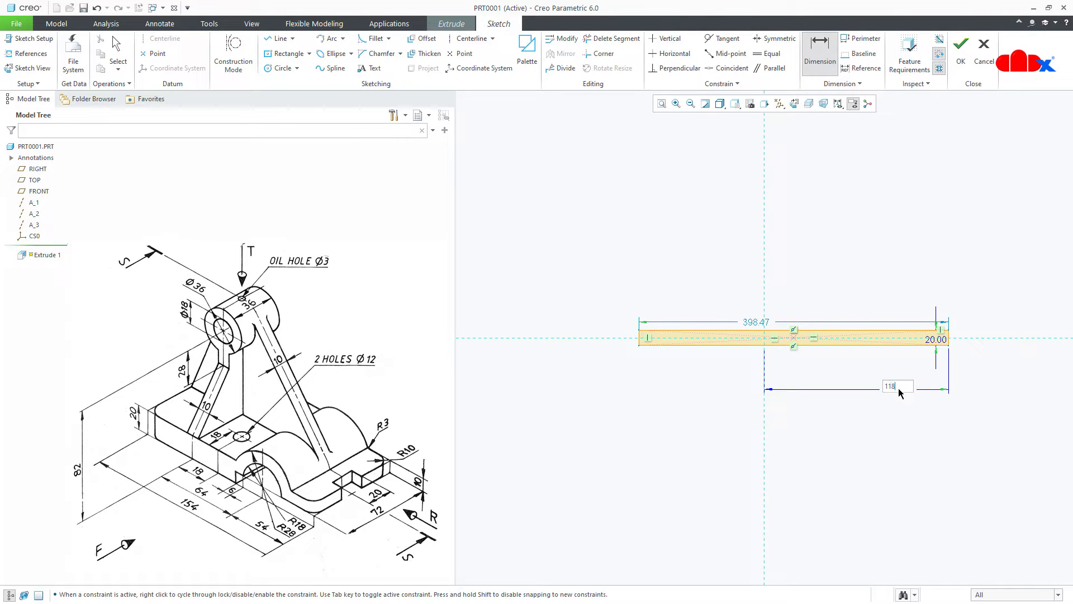
text(8)
key(Return)
Step: Set the rectangle's overall length to 154 and finish the sketch
double_click(663, 323)
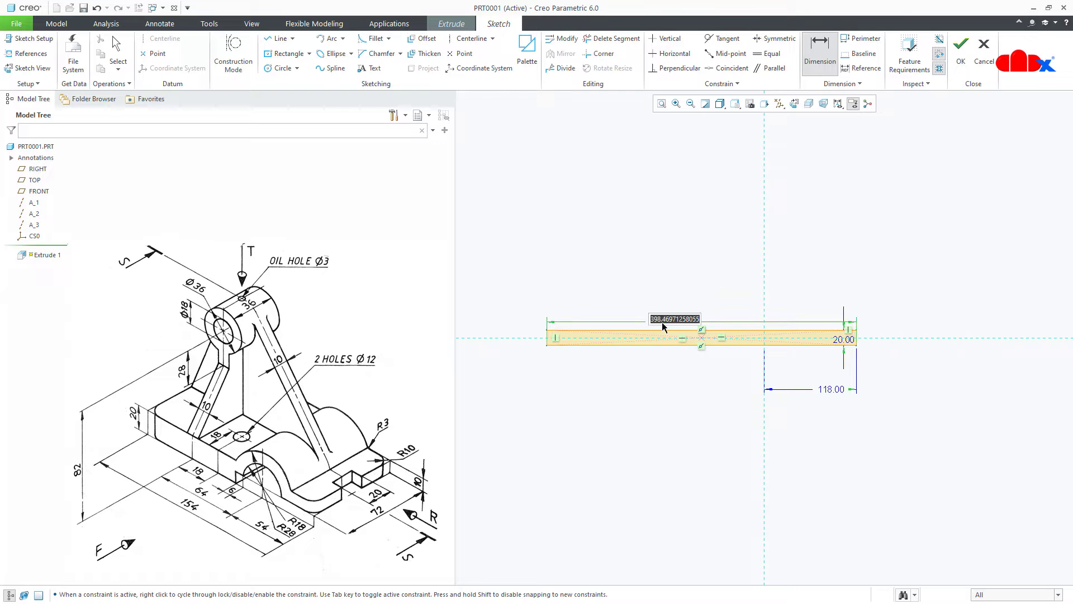
text(154)
key(Return)
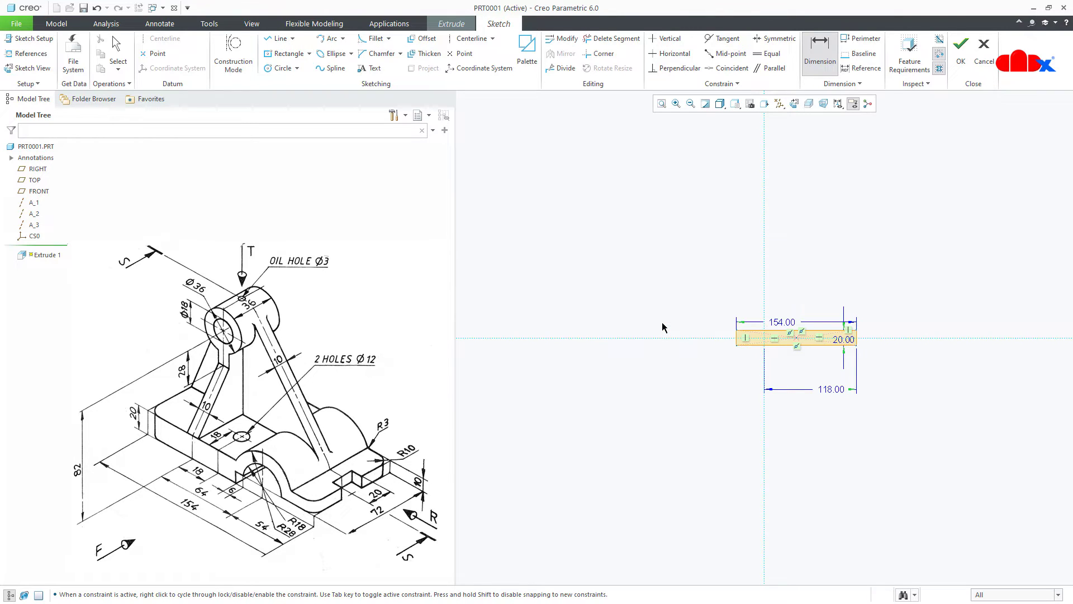
right_click(703, 392)
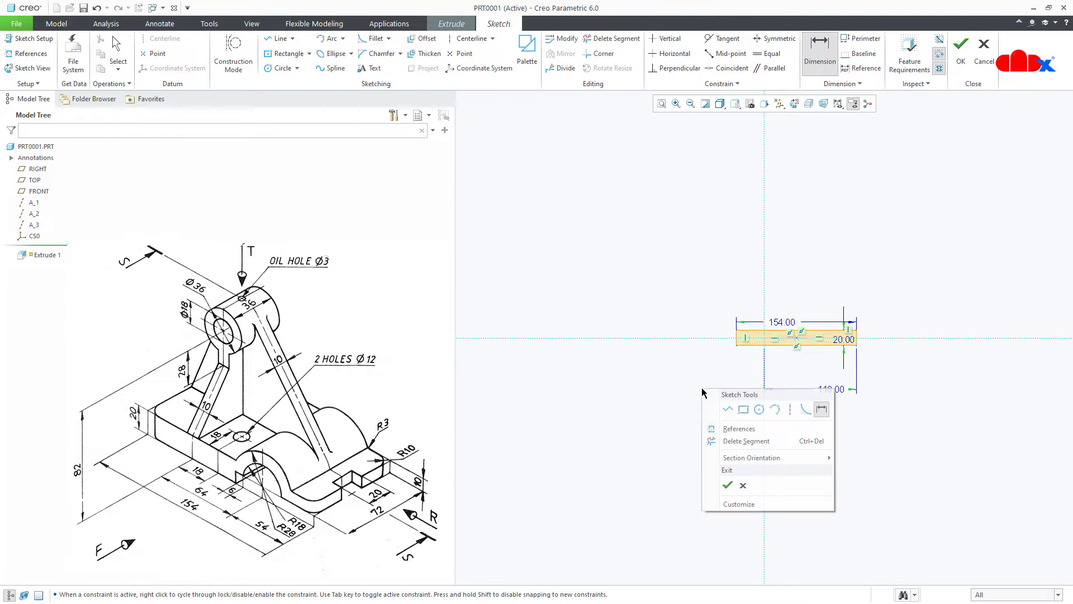
click(729, 479)
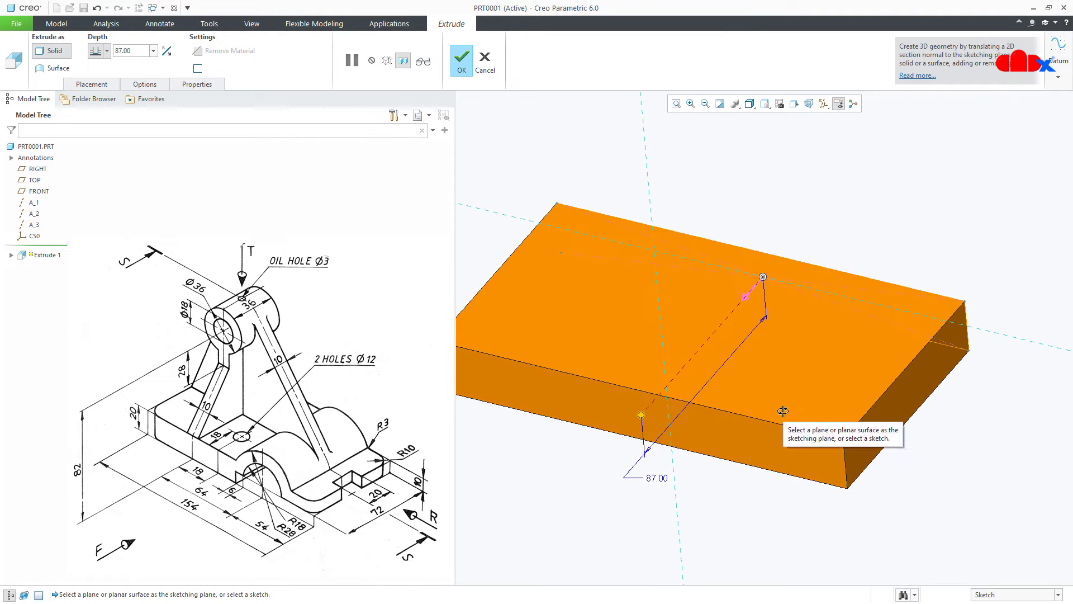
Step: Extrude the rectangle symmetrically about the sketch plane to a depth of 72 and restore the default view
click(107, 51)
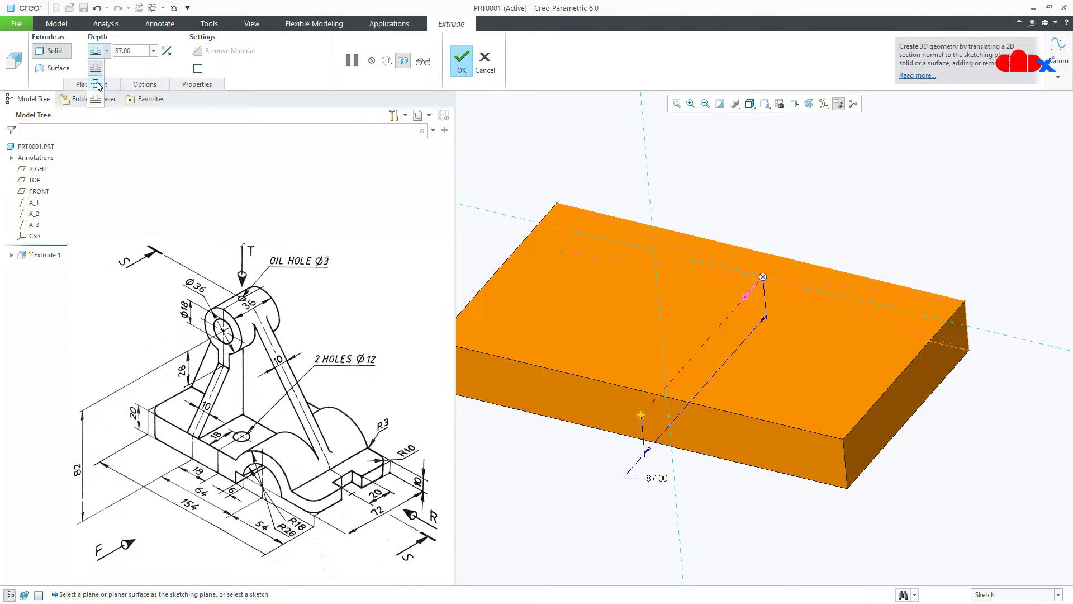
click(99, 85)
double_click(138, 52)
text(72)
key(Return)
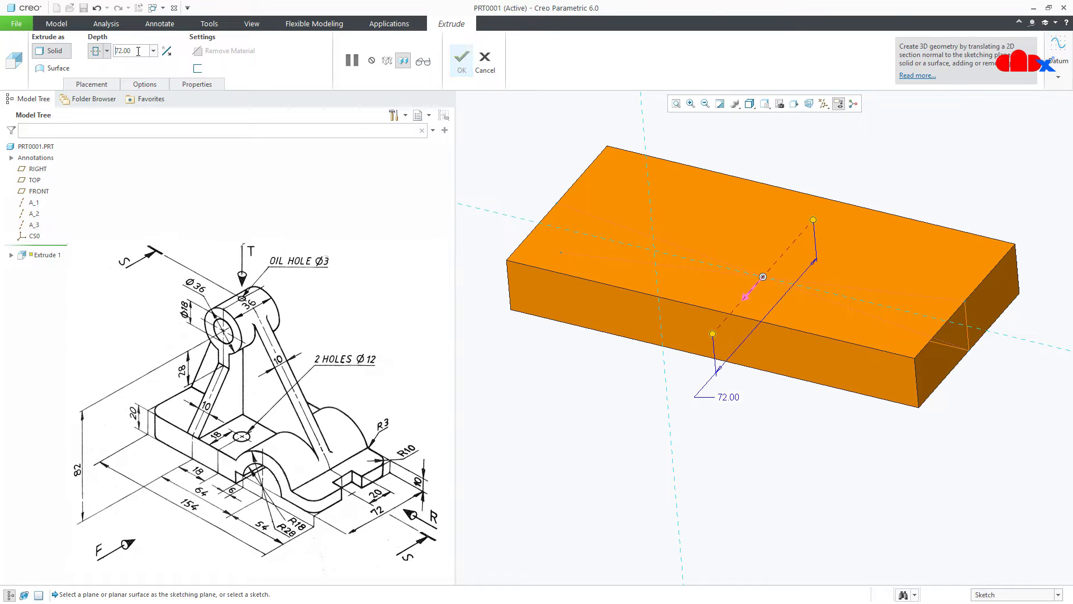
click(465, 72)
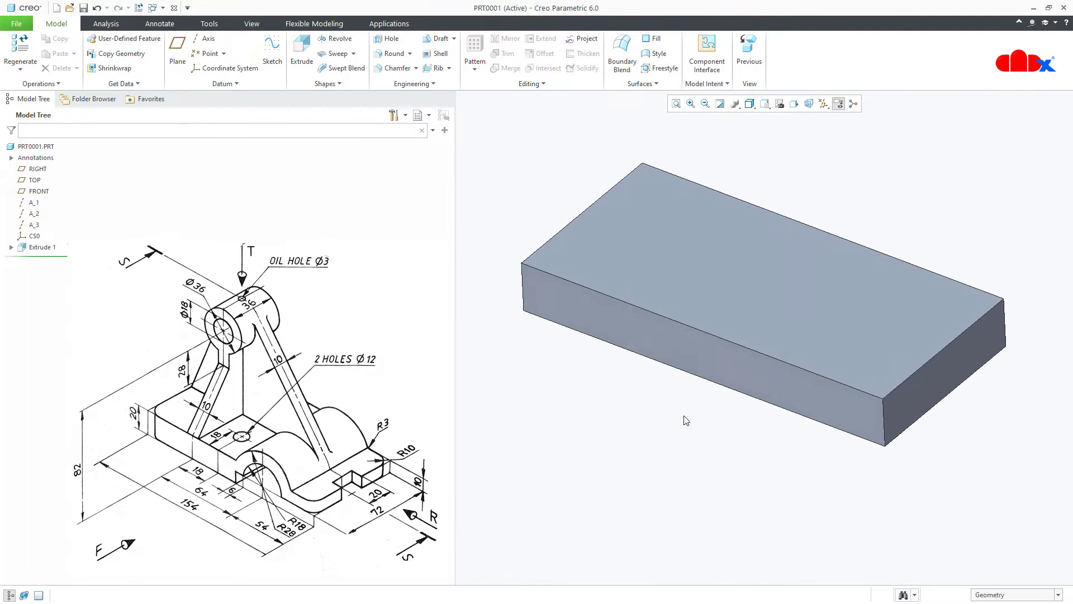
key(ctrl+d)
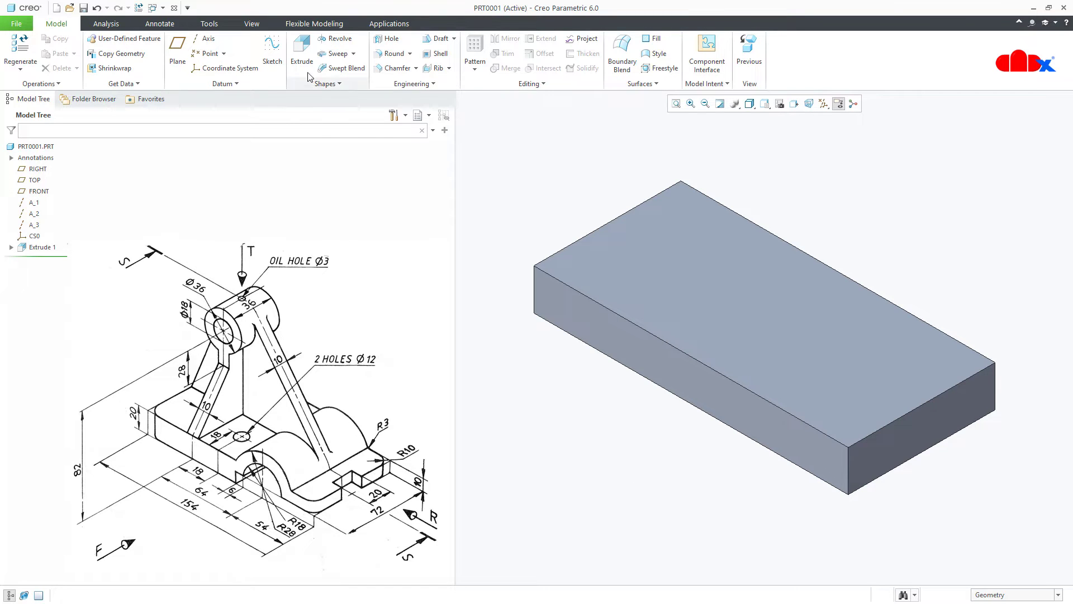
Step: Start an extrusion on the block's long front face and sketch a circle about 63 in diameter on the horizontal reference, about 69 from the vertical one
click(302, 53)
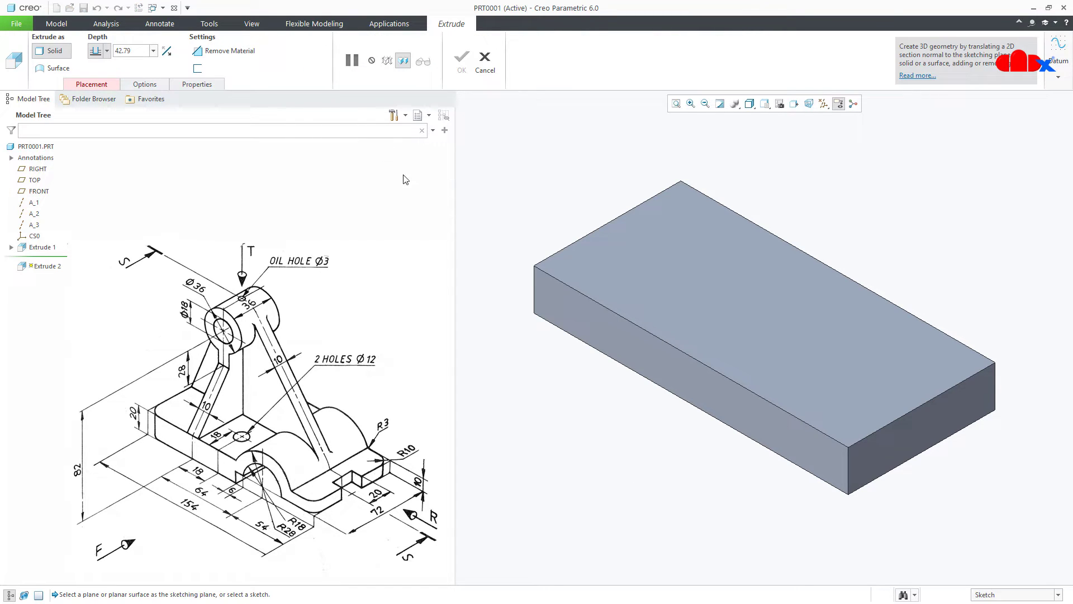
click(585, 313)
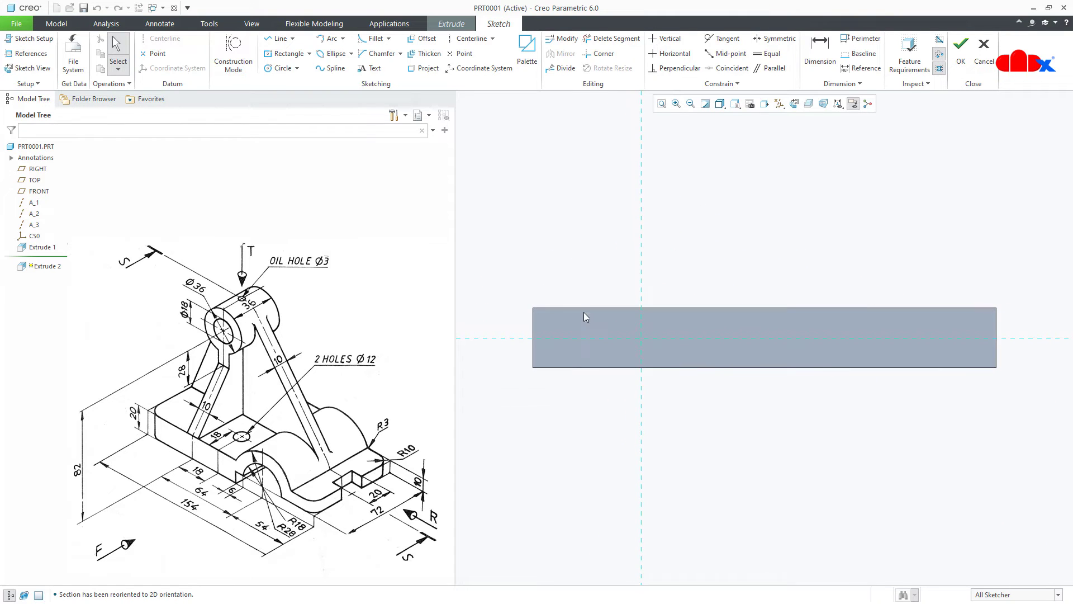
right_click(583, 312)
click(644, 338)
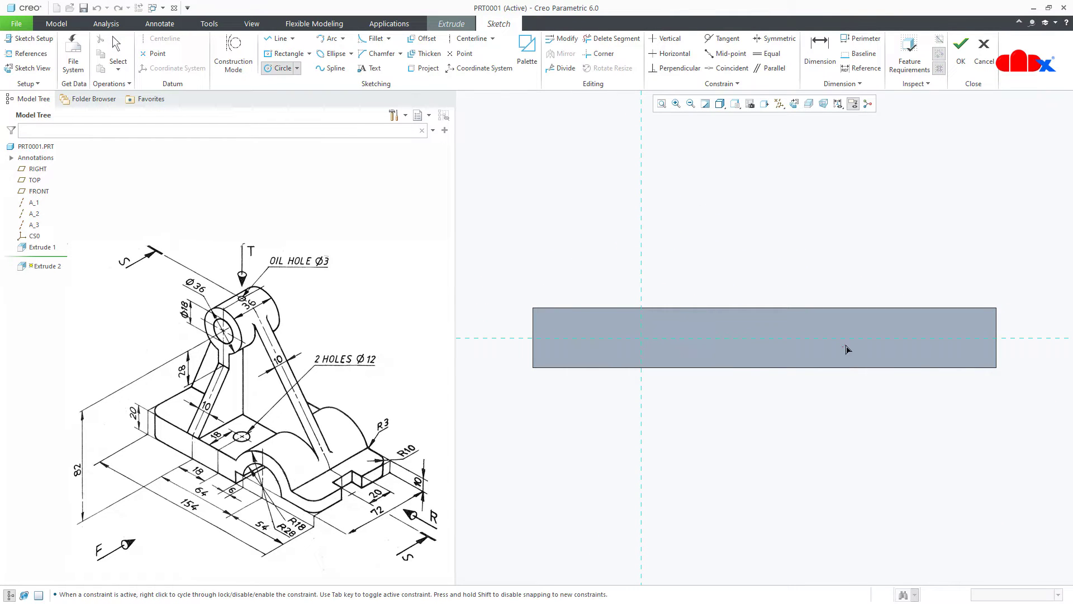
click(849, 337)
click(846, 433)
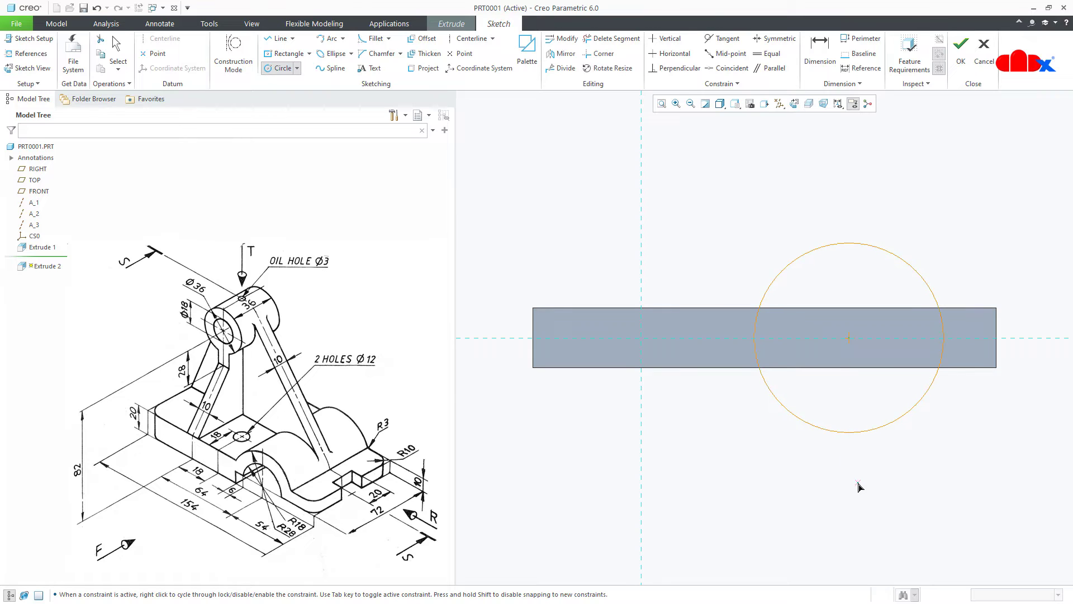
middle_click(859, 486)
Step: Trim away the lower half of the circle, keeping the arc above the horizontal reference
click(613, 38)
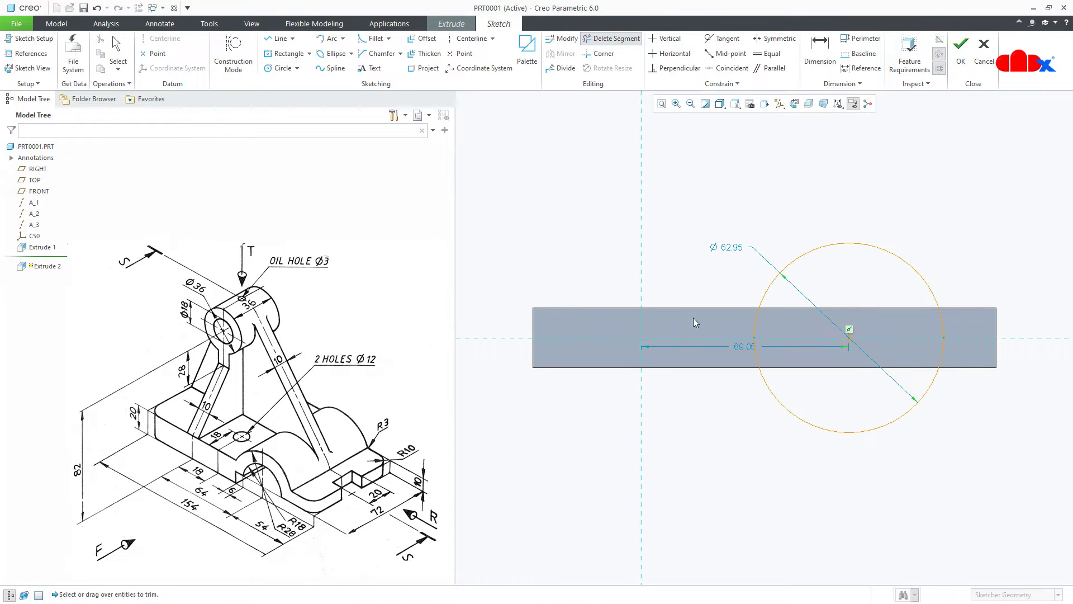
drag(728, 402, 805, 386)
middle_click(805, 386)
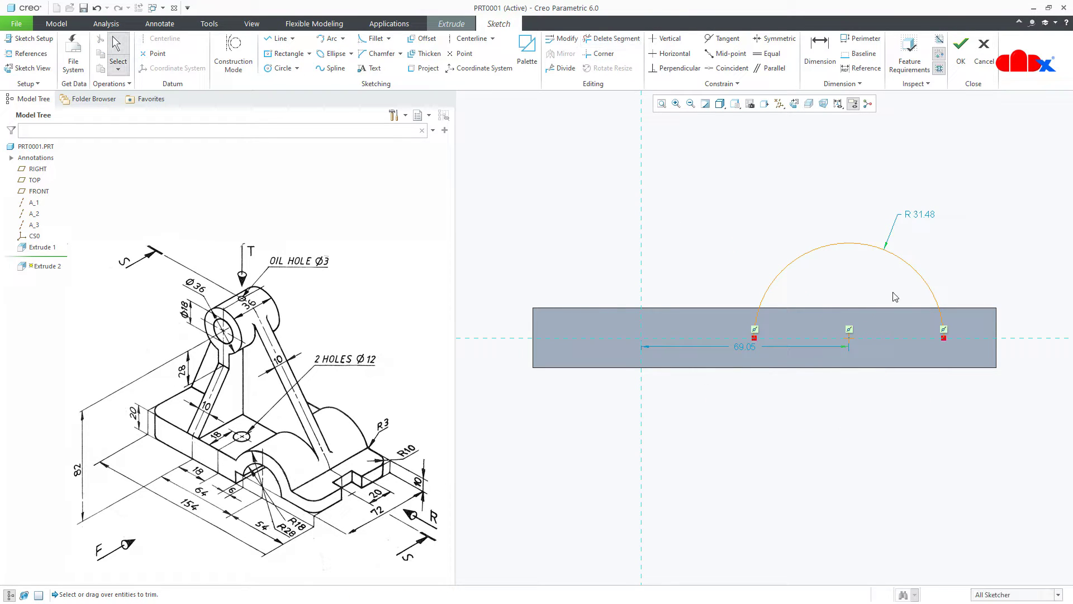
Step: Set the arc's radius to 28 and its center distance from the vertical reference to 64, and finish the sketch
double_click(922, 218)
text(28)
key(Return)
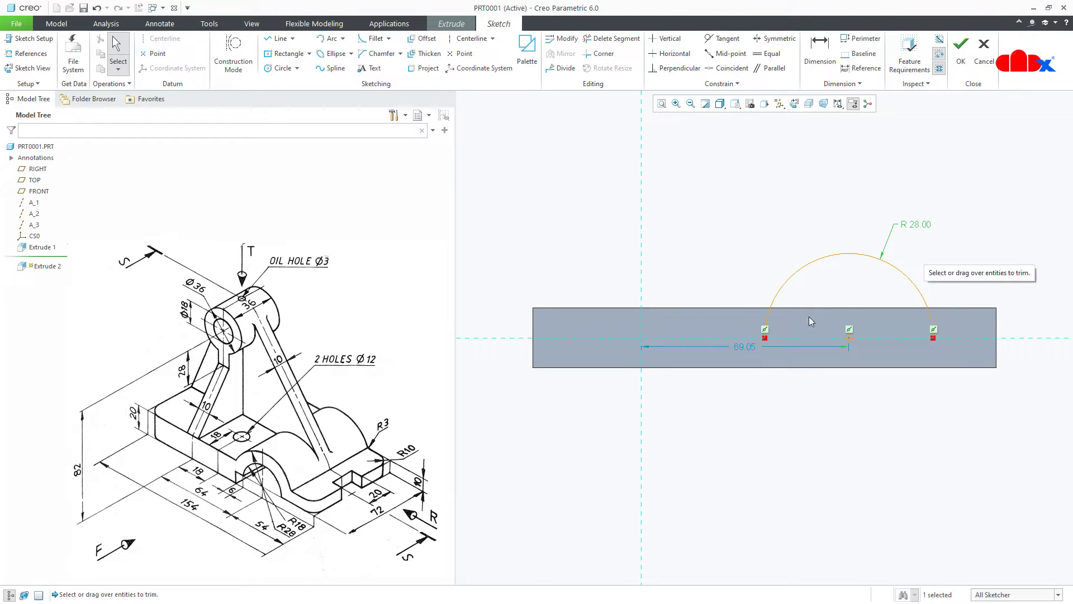
double_click(746, 345)
text(64)
key(Return)
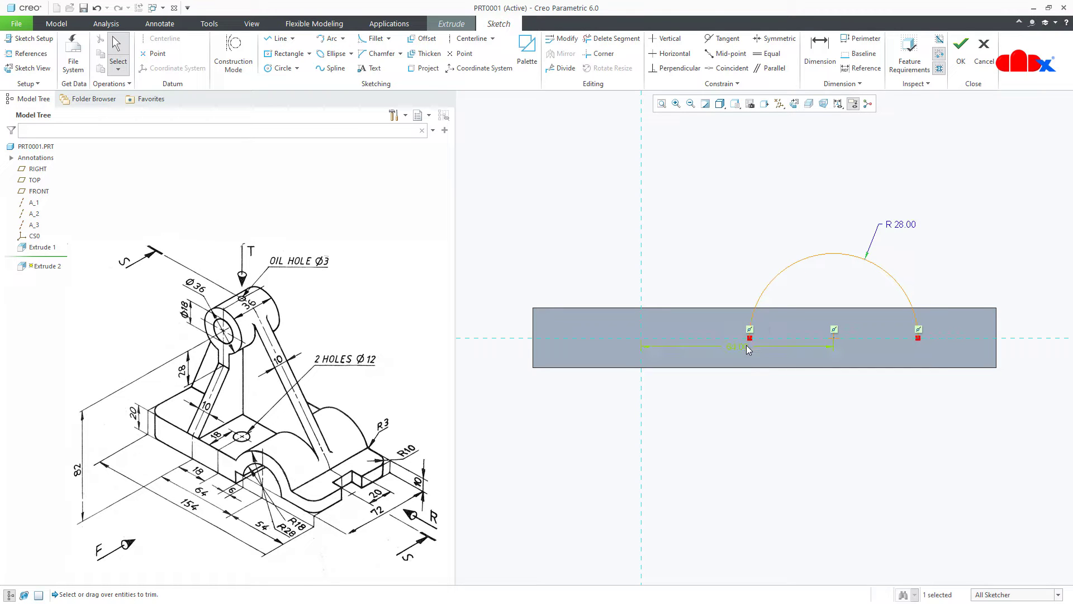
right_click(756, 389)
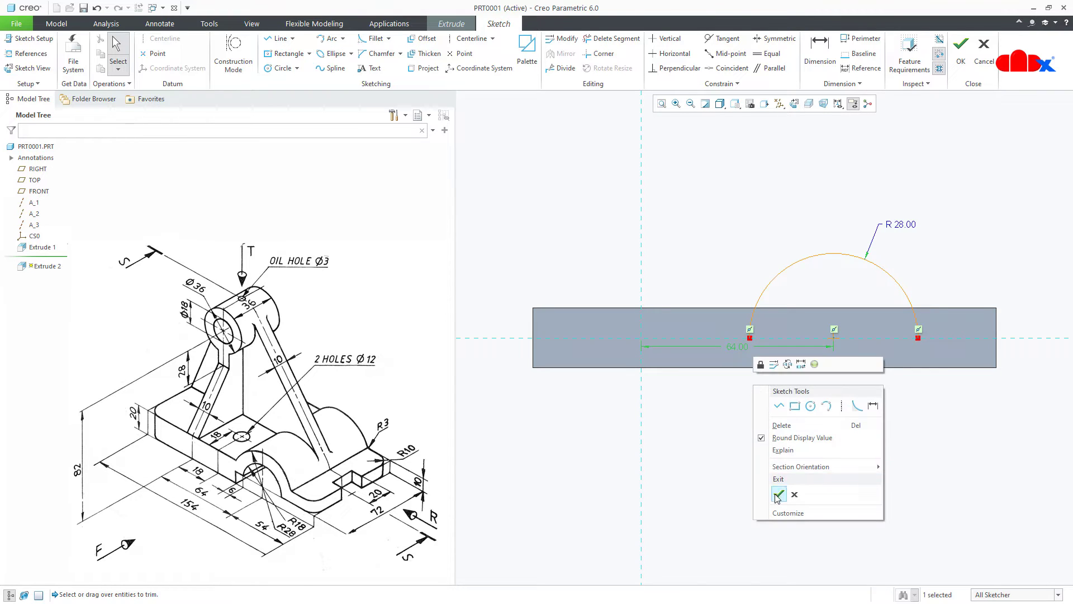
click(778, 494)
Step: Extrude the arc profile up to the block's opposite long side face, using the To Selected depth option, and restore the default view
middle_drag(772, 429, 749, 464)
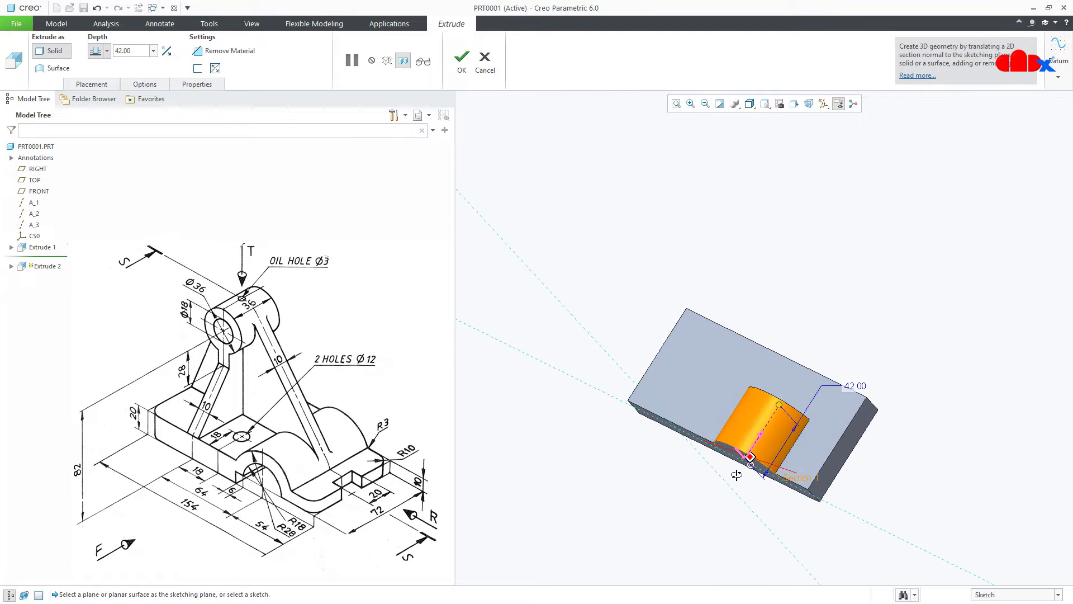
right_click(781, 411)
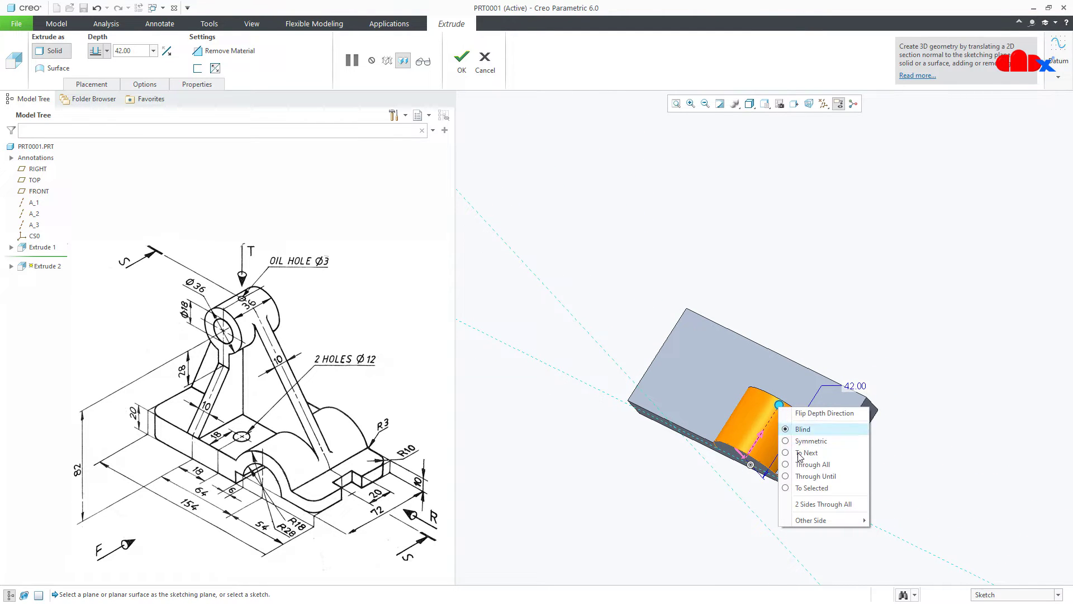
click(814, 486)
middle_drag(812, 402, 797, 444)
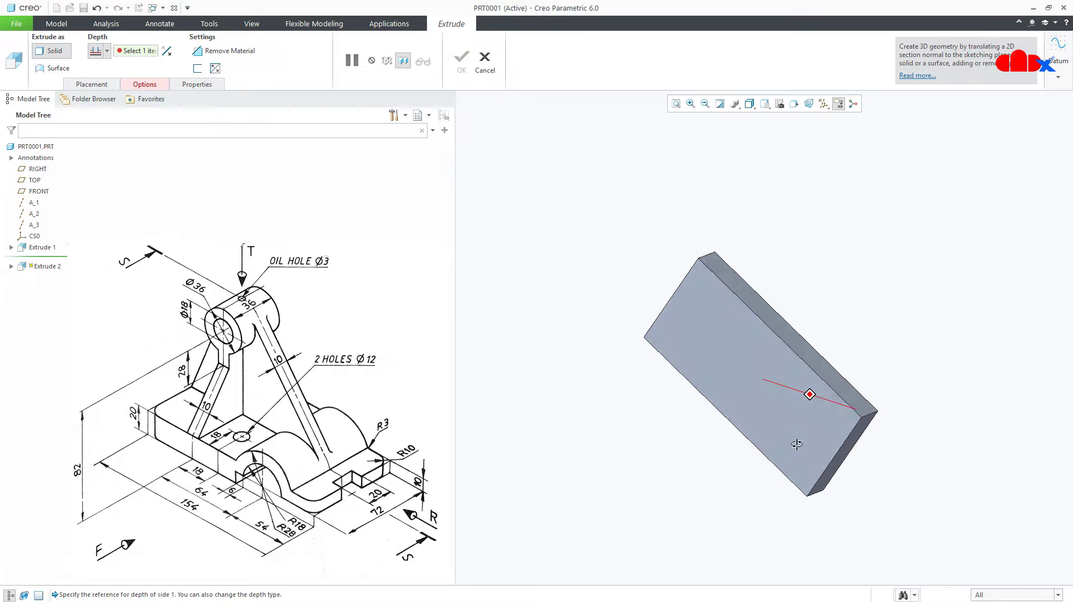
click(820, 358)
middle_click(935, 353)
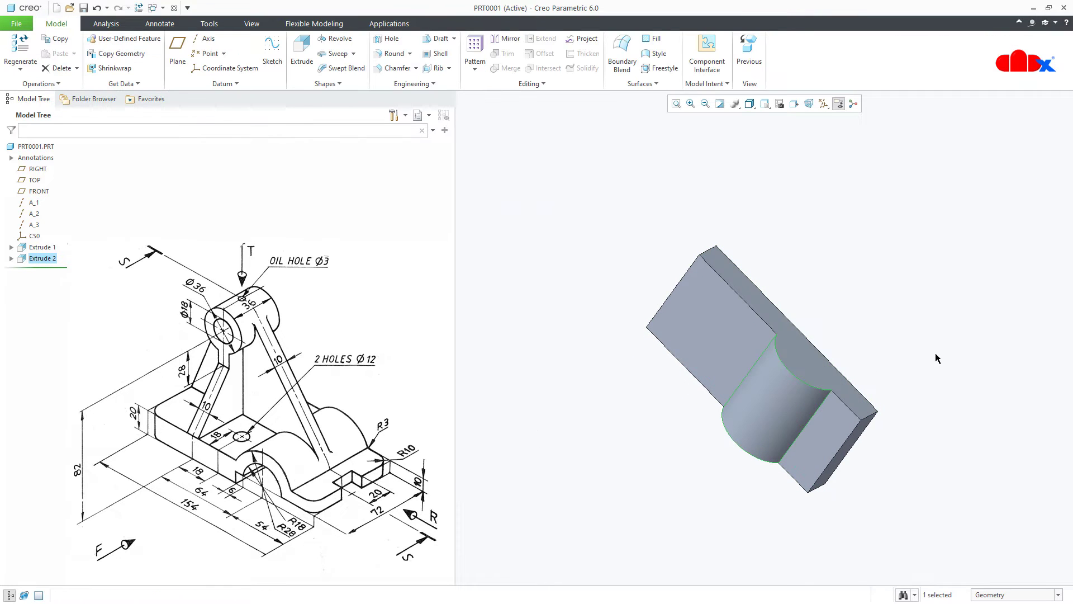
key(ctrl+d)
click(740, 553)
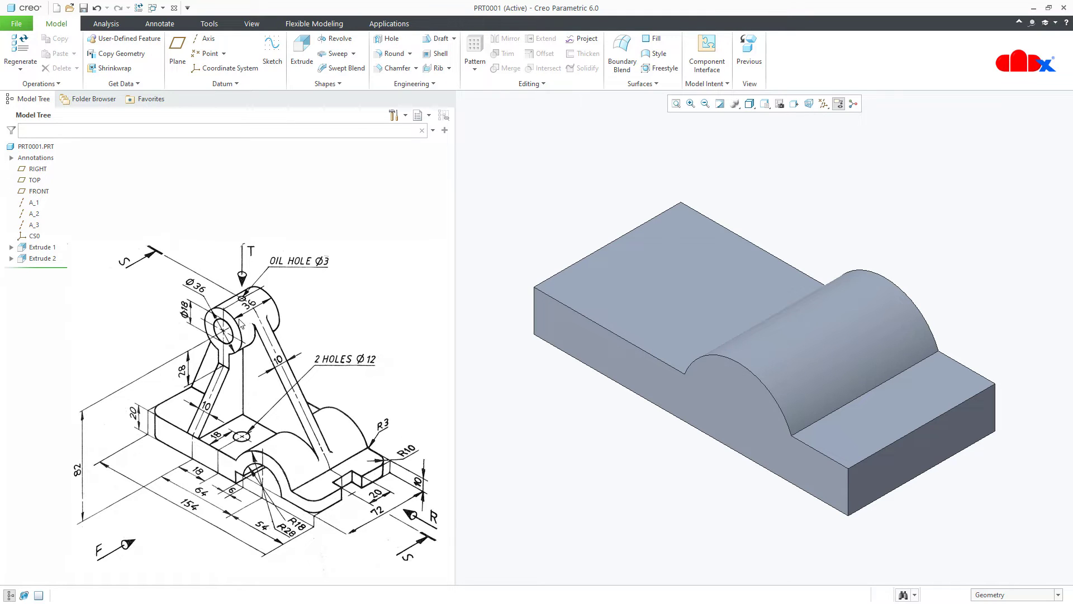
Step: Start an extrusion on the FRONT plane and sketch a circle about 28 in diameter on the vertical reference, about 71 above the horizontal one
click(302, 51)
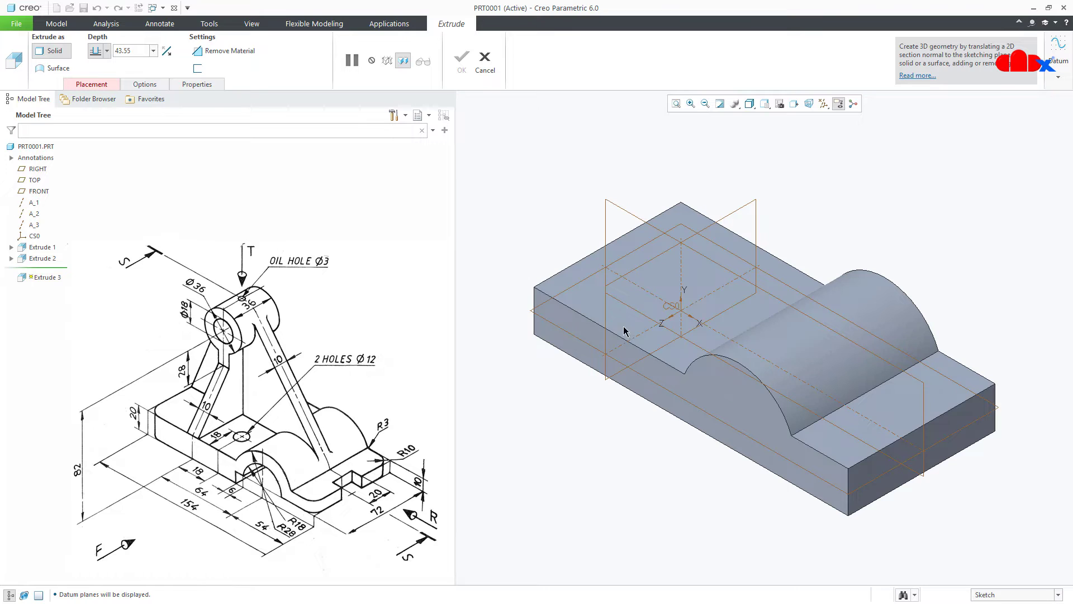
click(700, 258)
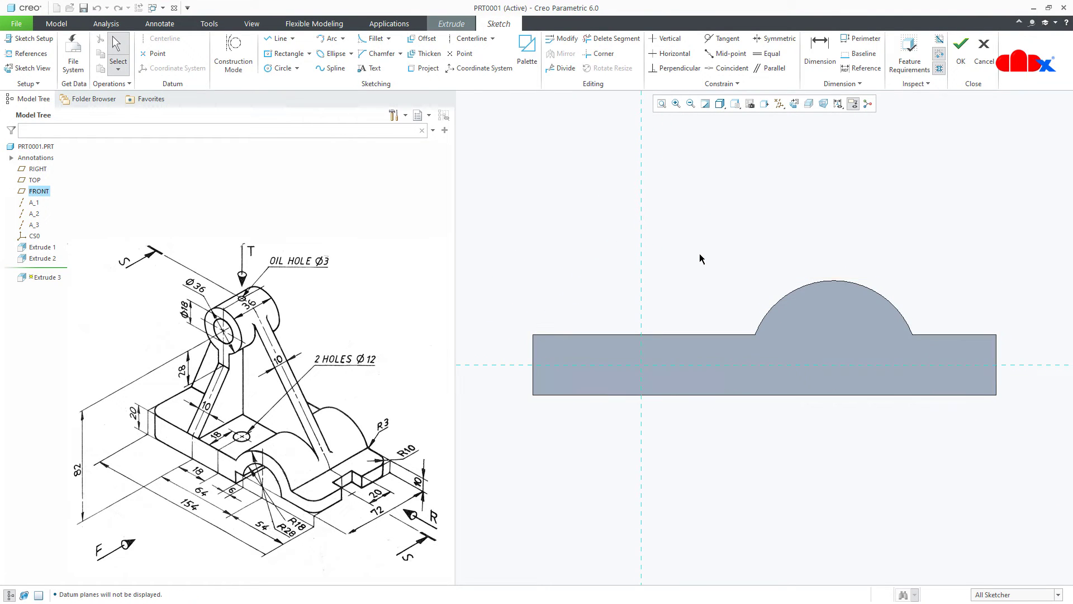
right_click(700, 258)
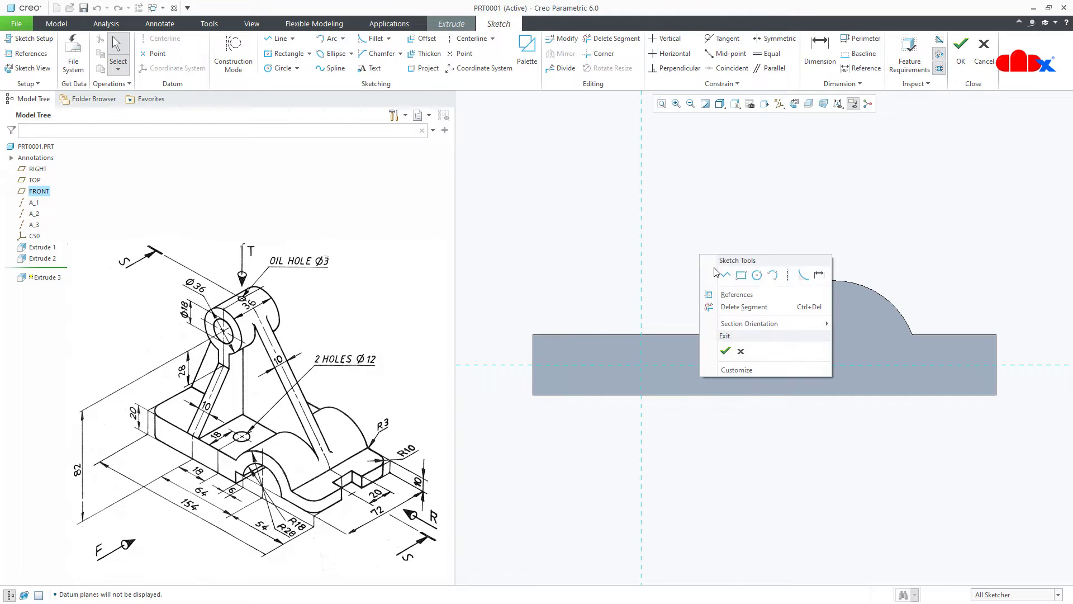
click(750, 278)
click(641, 150)
click(643, 191)
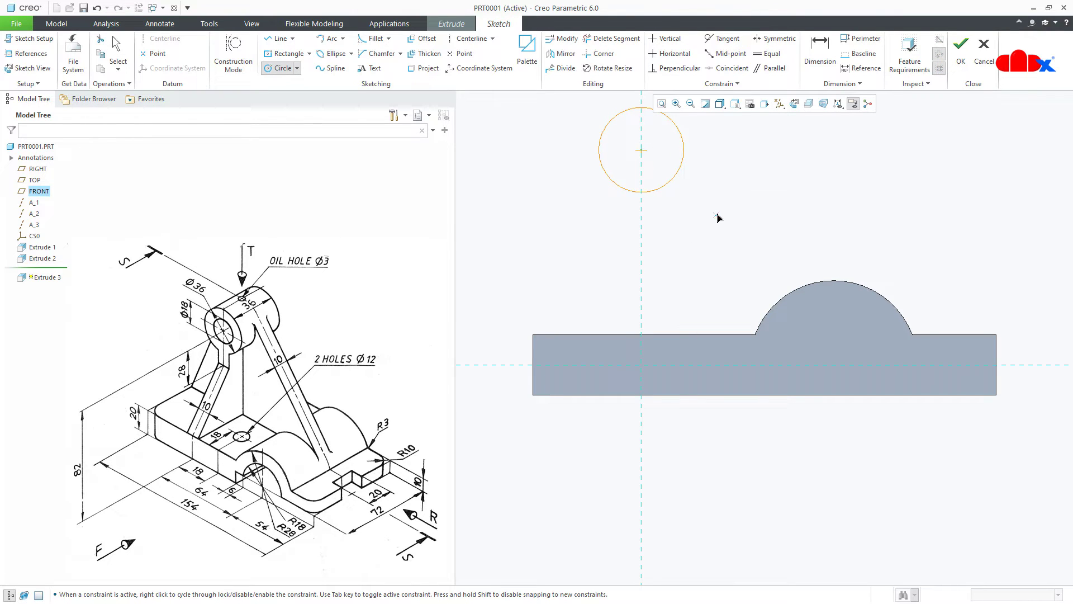
middle_click(720, 217)
Step: Set the circle's diameter to 36
double_click(579, 110)
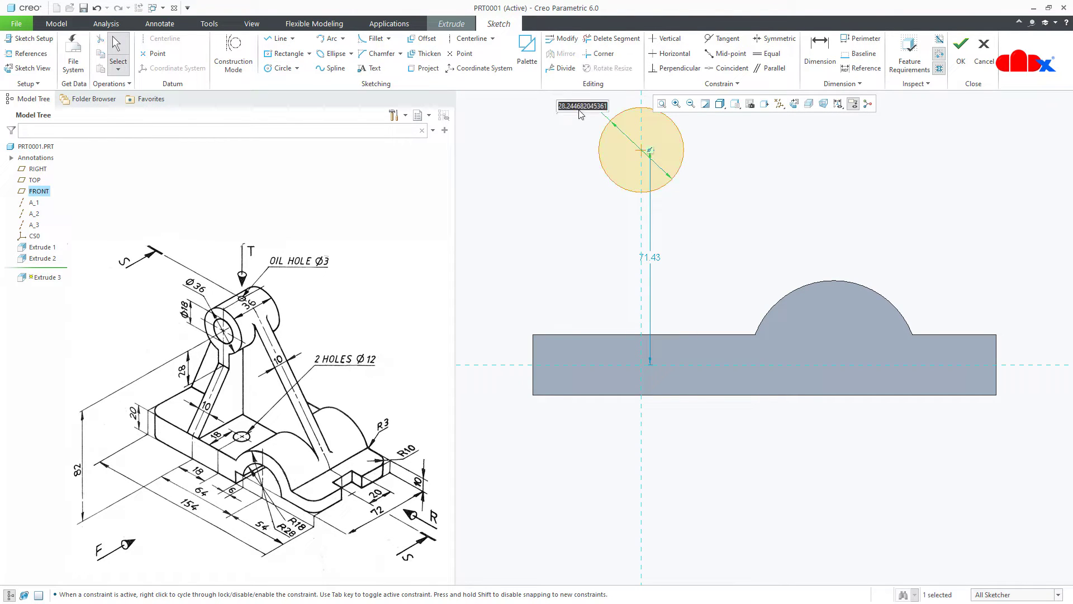
text(36)
key(Return)
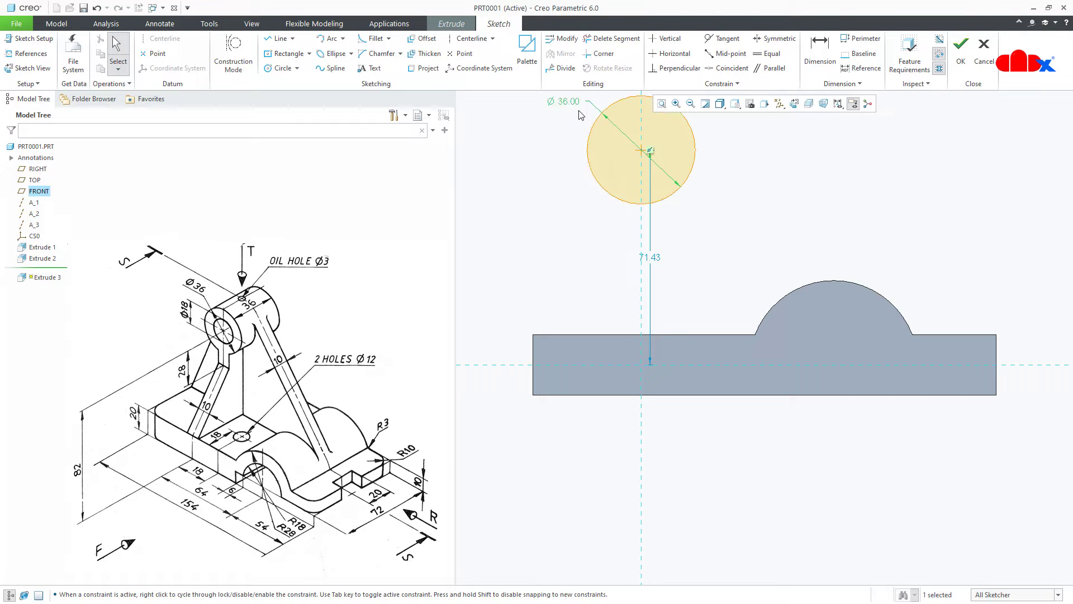
Step: Dimension the circle's center to the block's bottom edge at 82 and finish the sketch
right_click(571, 196)
click(684, 213)
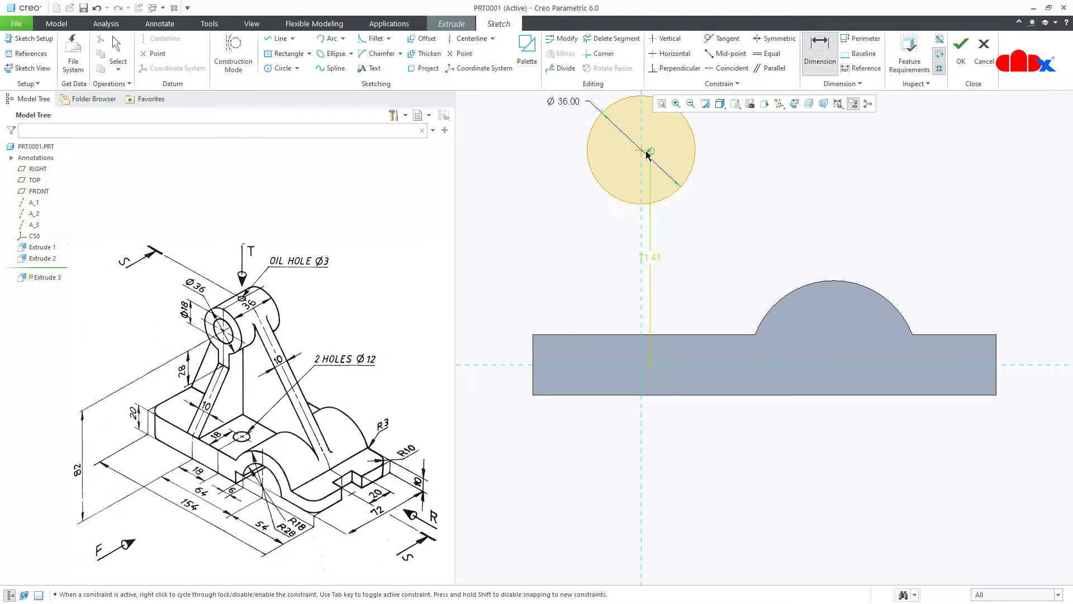
click(643, 150)
click(595, 395)
middle_click(510, 366)
text(82)
key(Return)
right_click(510, 370)
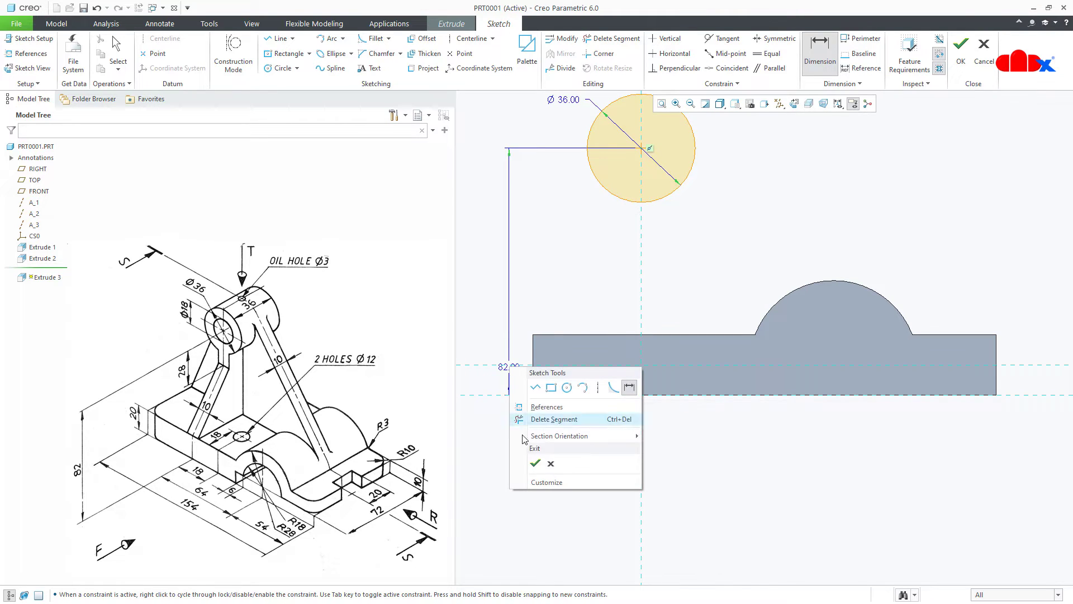
click(535, 463)
Step: Extrude the circle symmetrically about the sketch plane with a depth of 36 and restore the default view
middle_drag(684, 429, 666, 445)
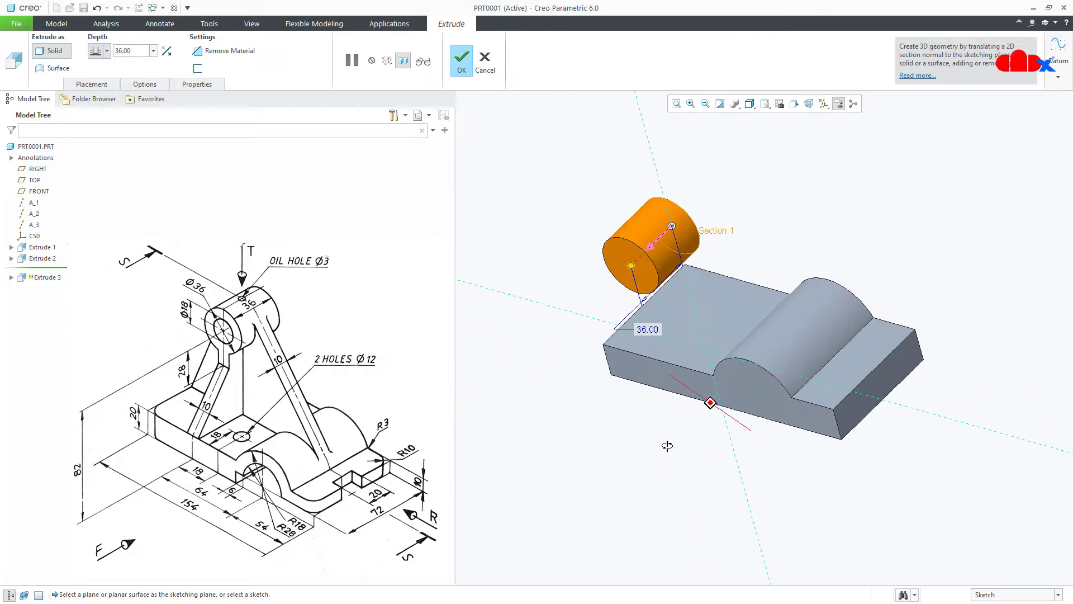
click(107, 51)
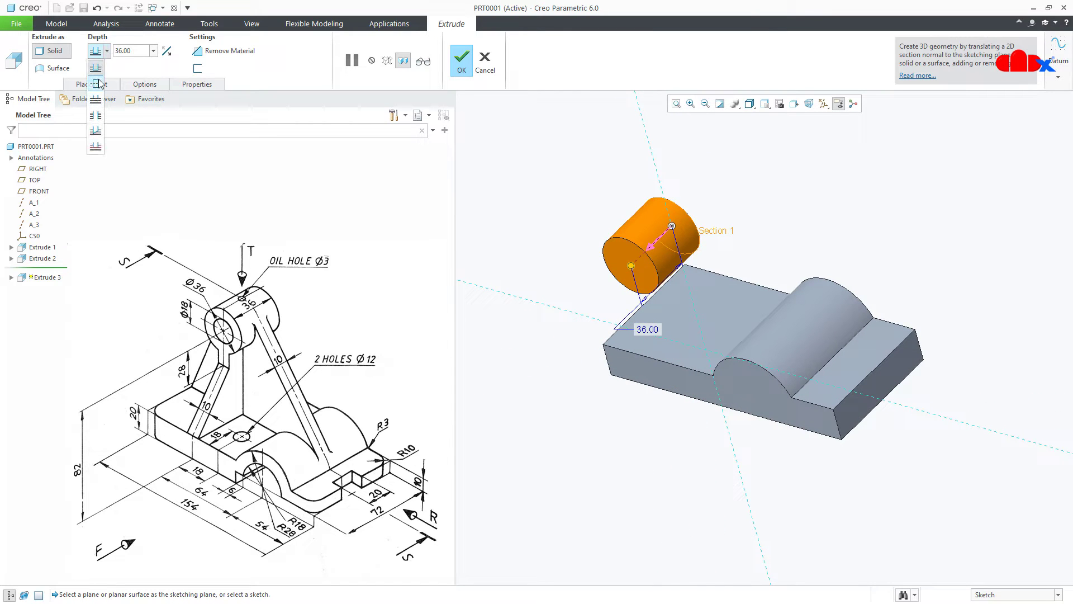
click(98, 83)
double_click(139, 50)
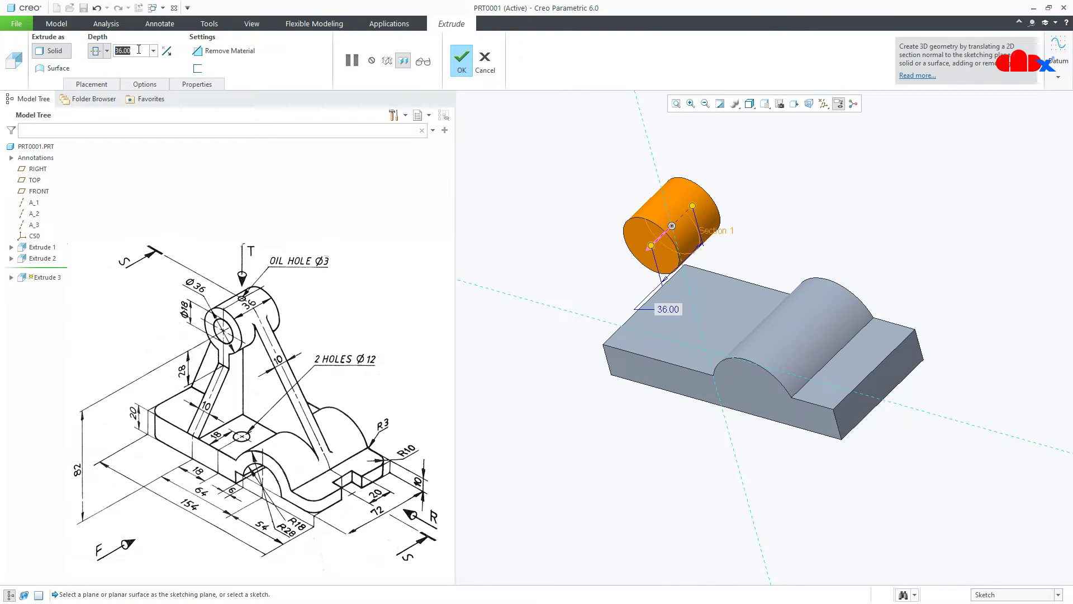
click(461, 62)
click(594, 423)
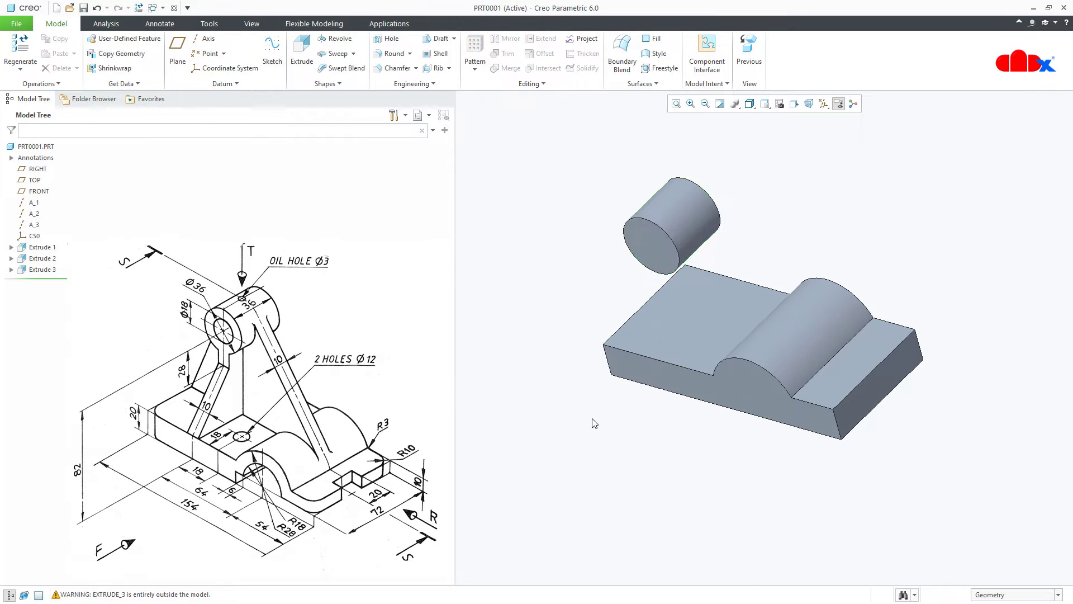
key(ctrl+d)
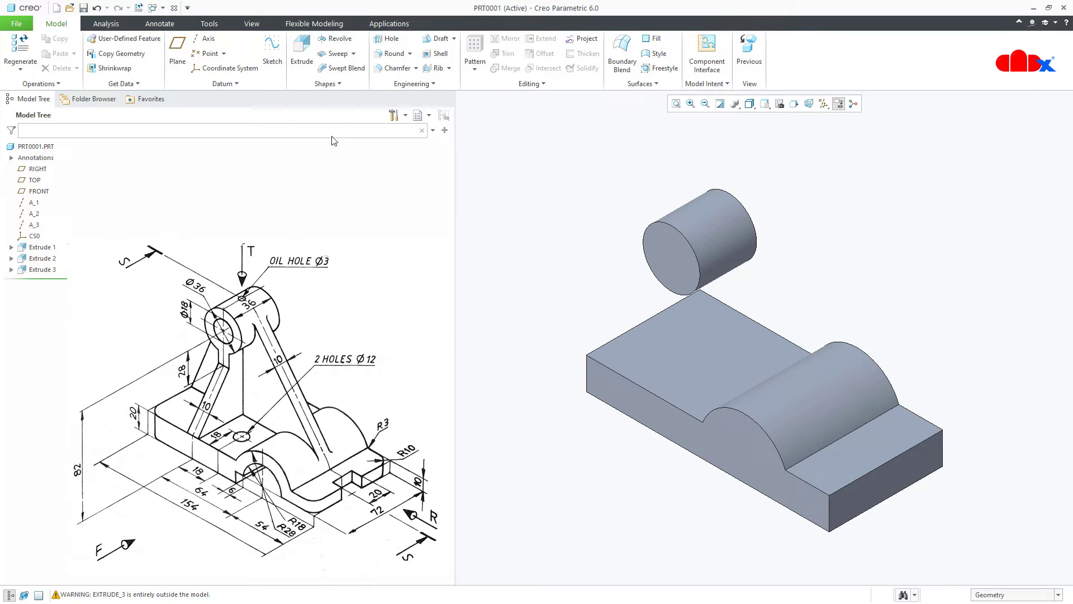
Step: Start another extrusion on the same central plane and sketch a circle coinciding with the boss's outline
click(302, 51)
right_click(515, 337)
click(521, 315)
click(1028, 159)
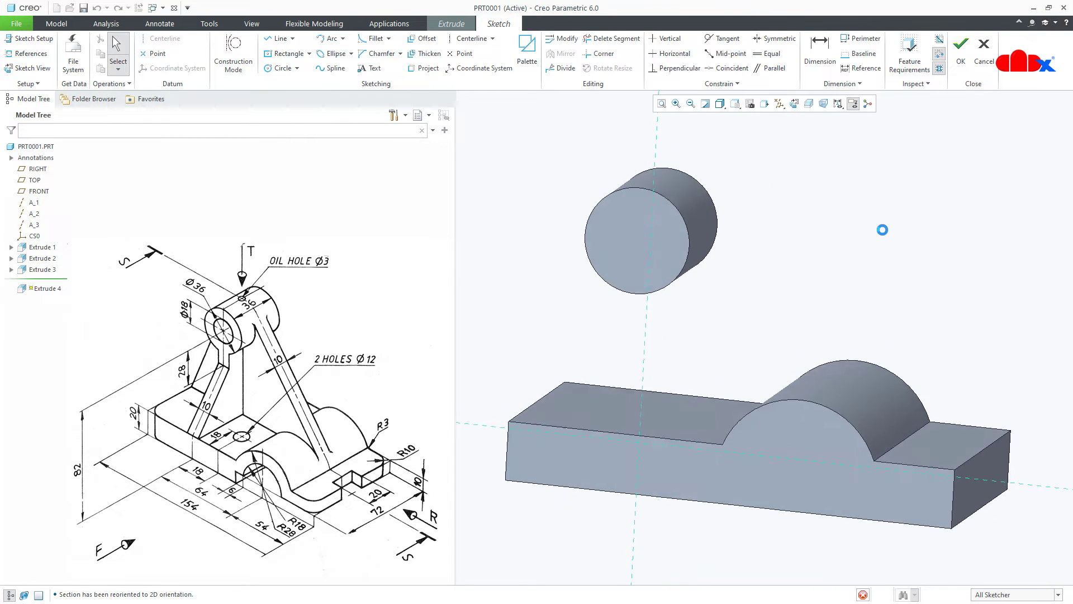
right_click(884, 230)
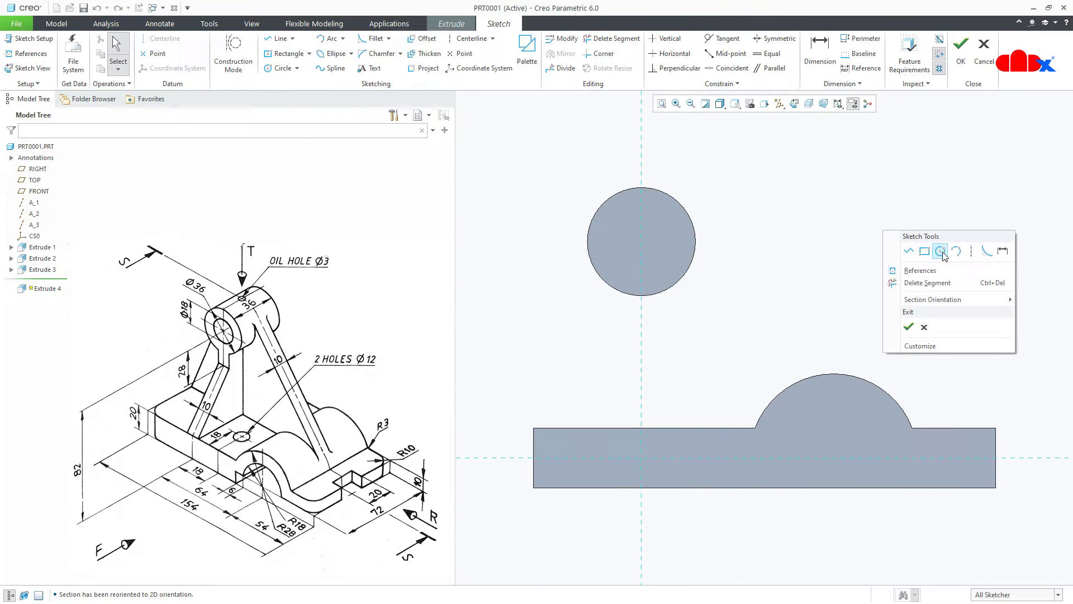
click(940, 251)
click(642, 241)
click(672, 288)
middle_click(734, 291)
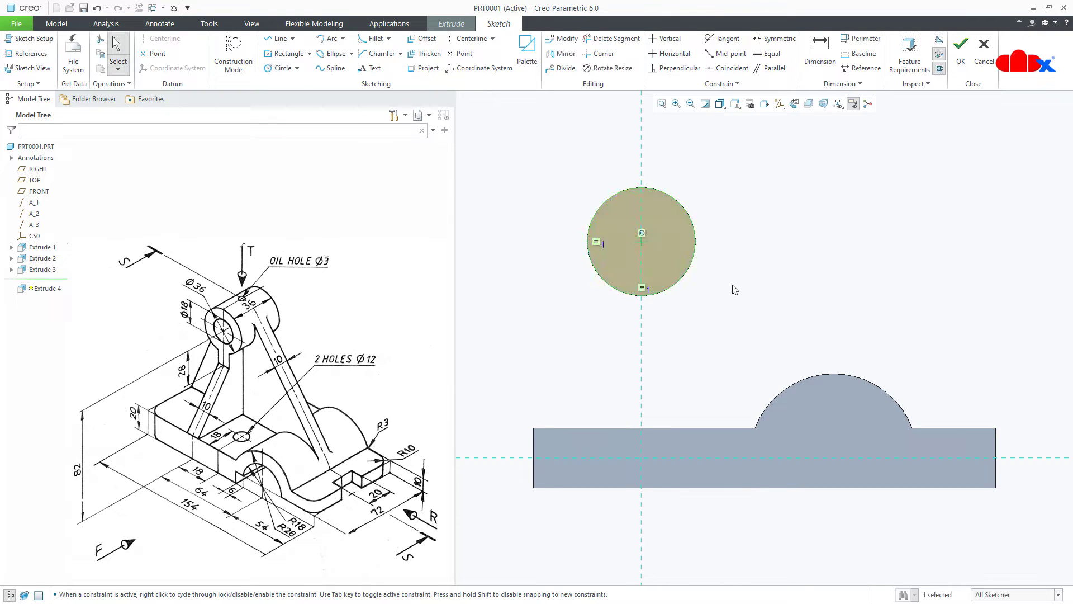
Step: Draw a line from the block's upper corner on the boss side, tangent to the circle's outer side
right_click(734, 282)
click(756, 297)
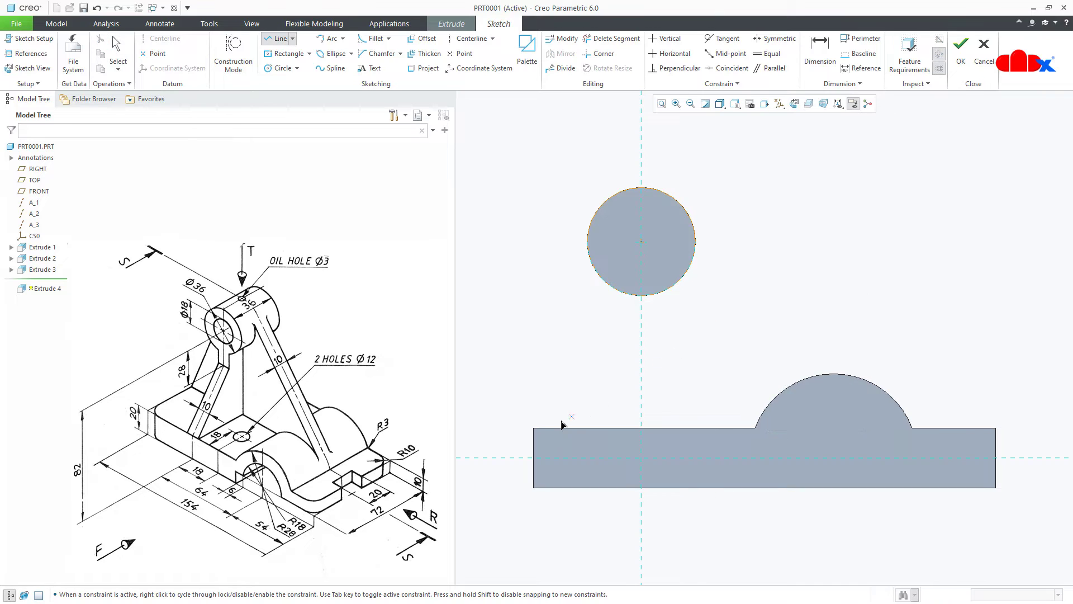
click(534, 428)
click(590, 229)
middle_click(588, 303)
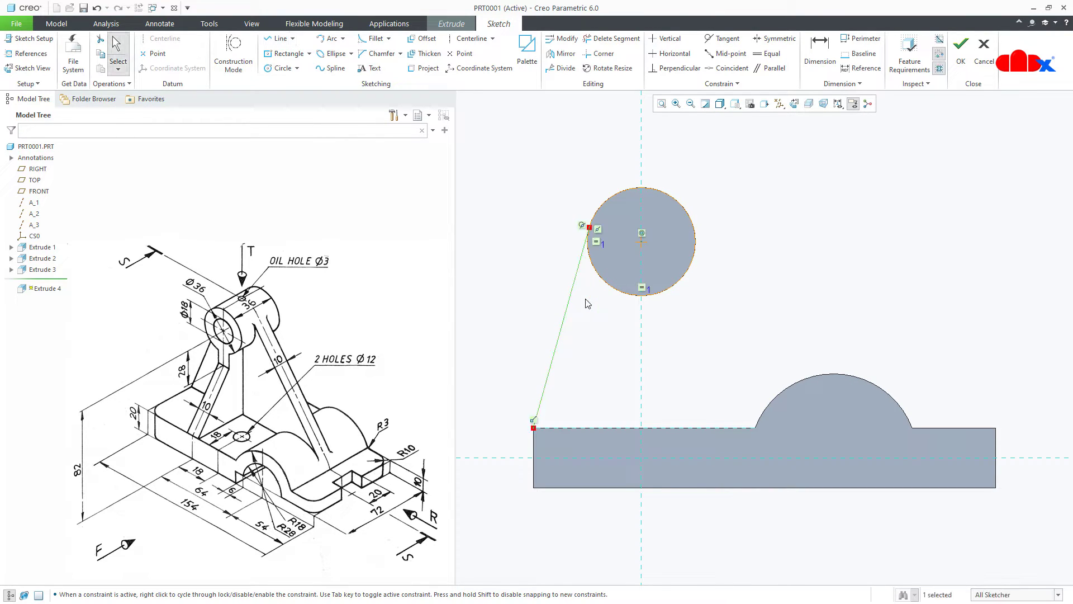
Step: Draw a sloping line from just above the circle down to the far flank of the half-round arch
right_click(708, 331)
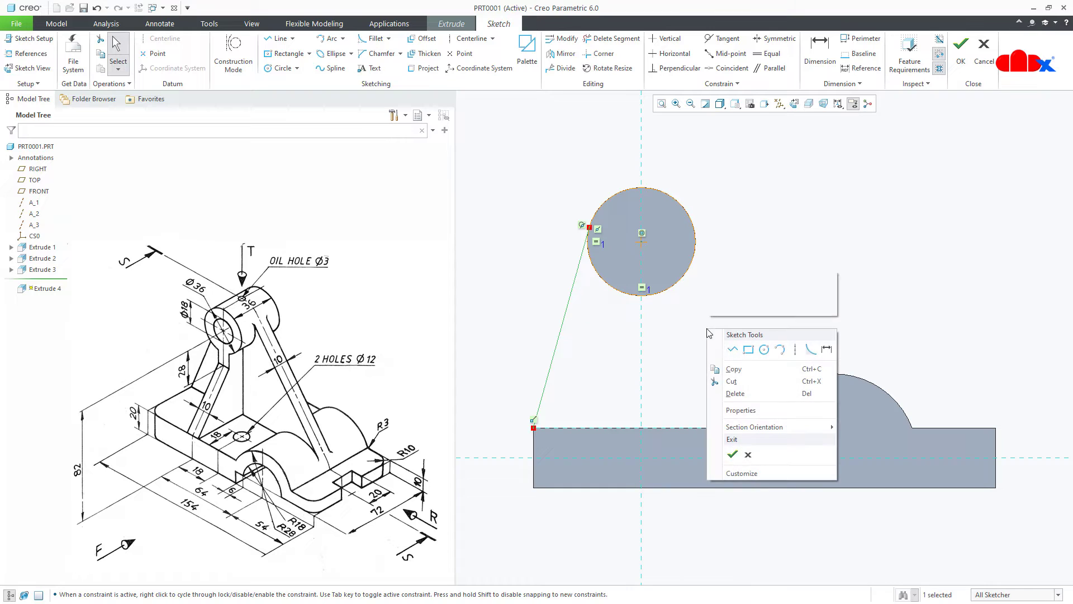
click(732, 350)
click(673, 184)
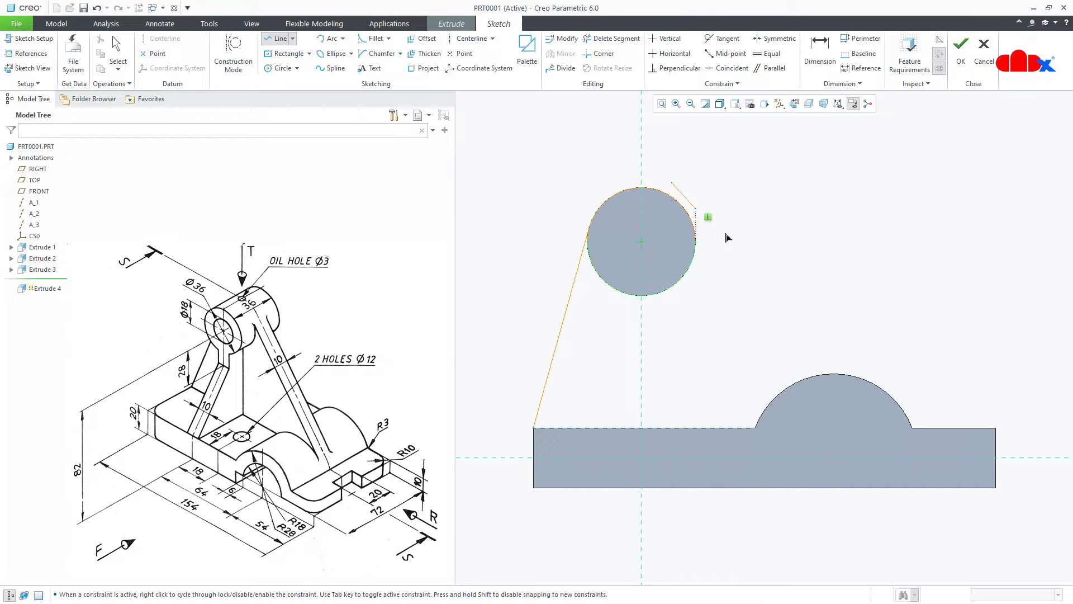
click(920, 405)
middle_click(926, 416)
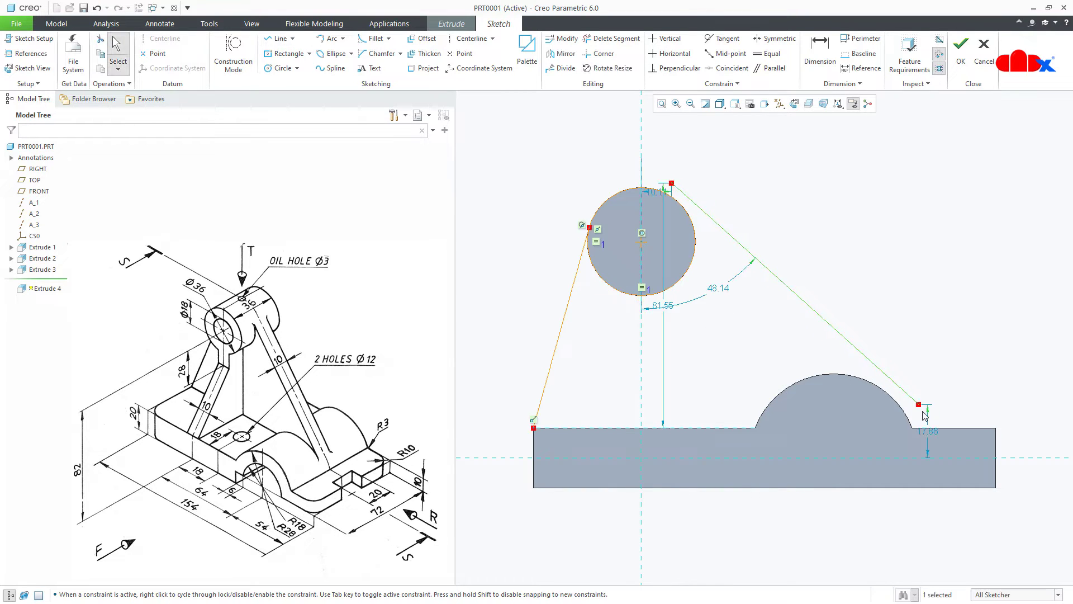
Step: Constrain the sloping line tangent to both the boss circle and the half-round arch
click(722, 38)
click(692, 203)
click(684, 208)
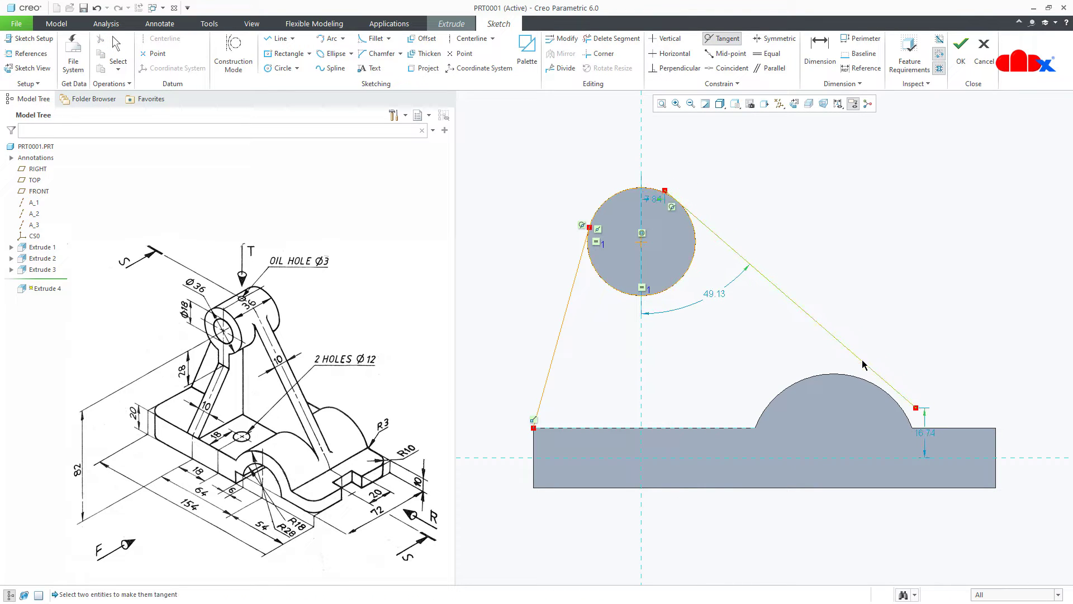
click(862, 380)
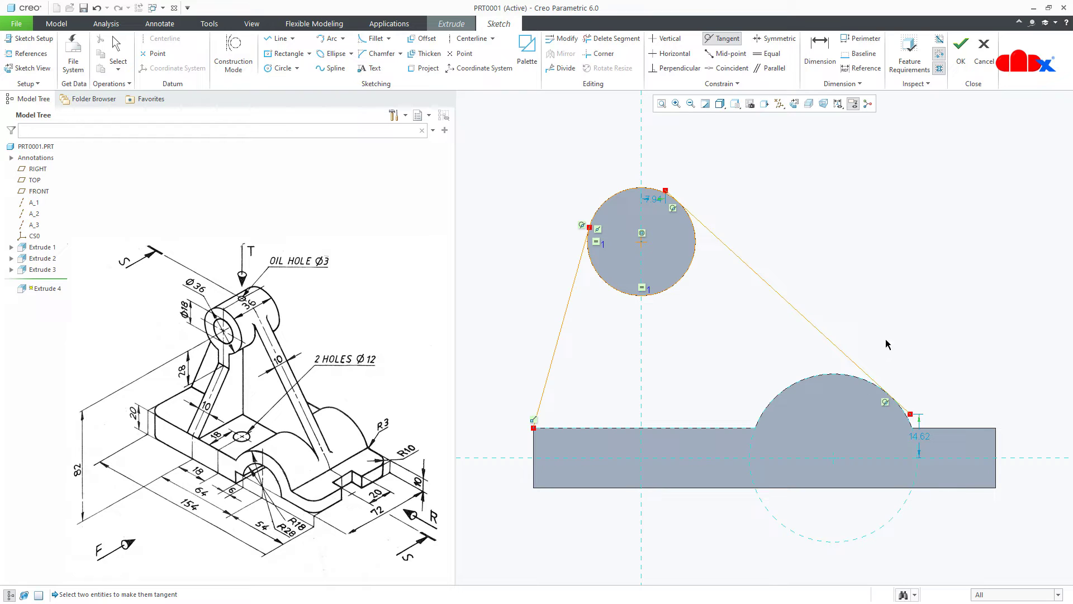
Step: Trim the sloping line's overhanging ends and the circle's lower arc between the two tangent lines, and finish the sketch
click(612, 38)
scroll(903, 412, up, 4)
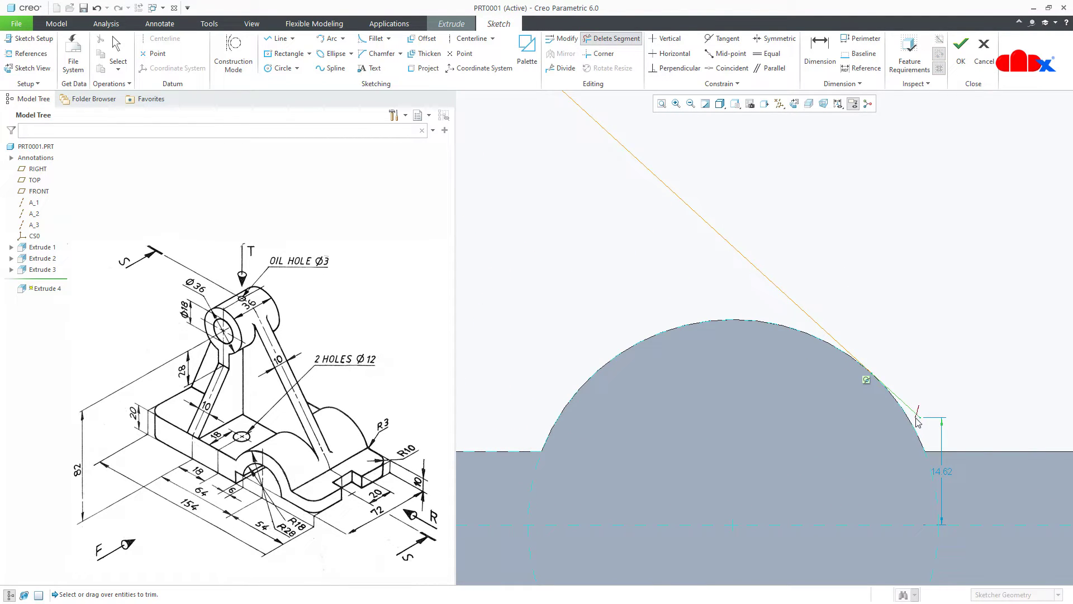
scroll(919, 413, down, 5)
scroll(728, 217, up, 4)
scroll(728, 224, up, 2)
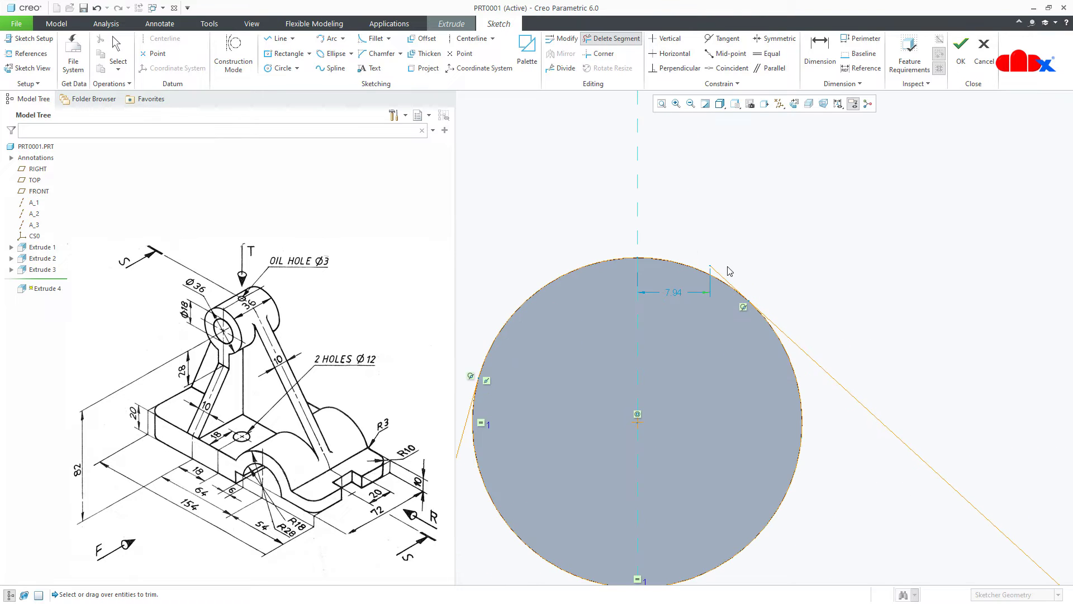
scroll(748, 299, down, 3)
click(749, 420)
scroll(690, 450, down, 4)
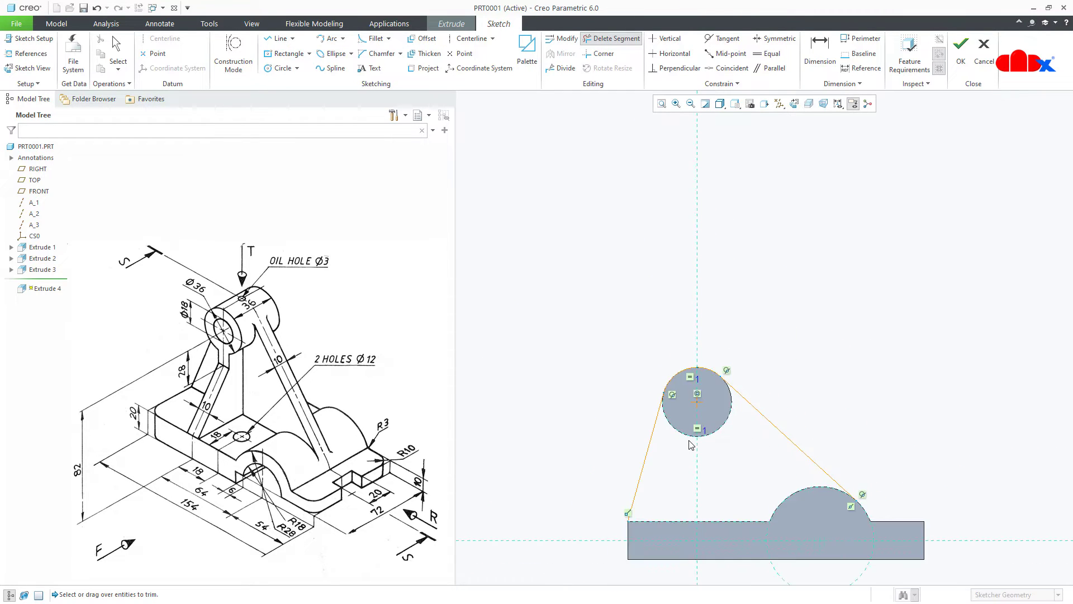
middle_click(692, 463)
right_click(691, 463)
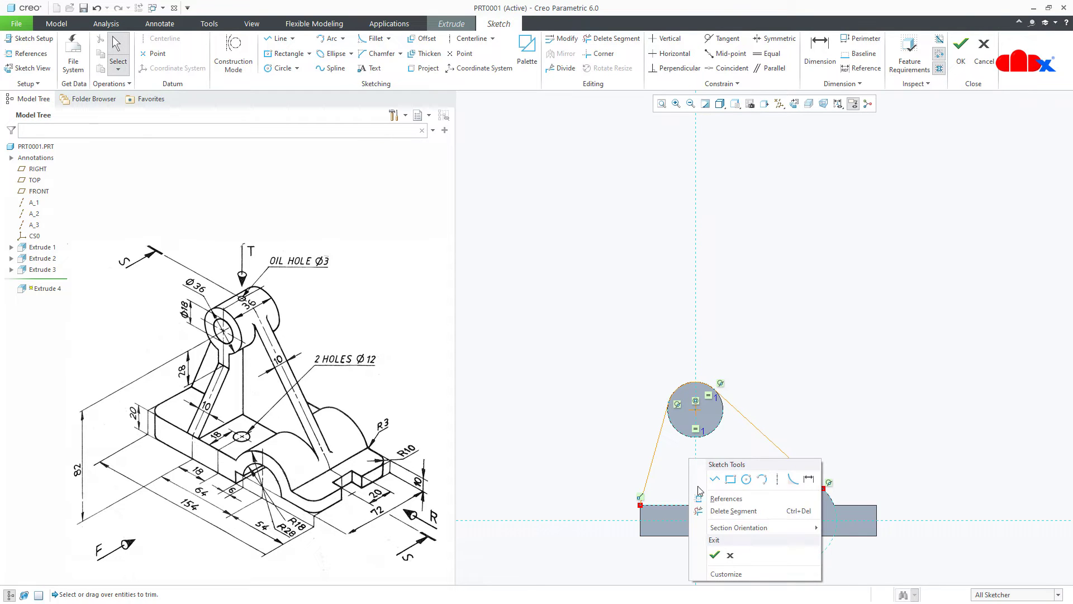
click(713, 555)
Step: Extrude the web profile symmetrically about the sketch plane with a depth of 10 and restore the default view
middle_drag(727, 485, 714, 522)
drag(656, 495, 709, 412)
click(107, 50)
click(96, 82)
double_click(144, 49)
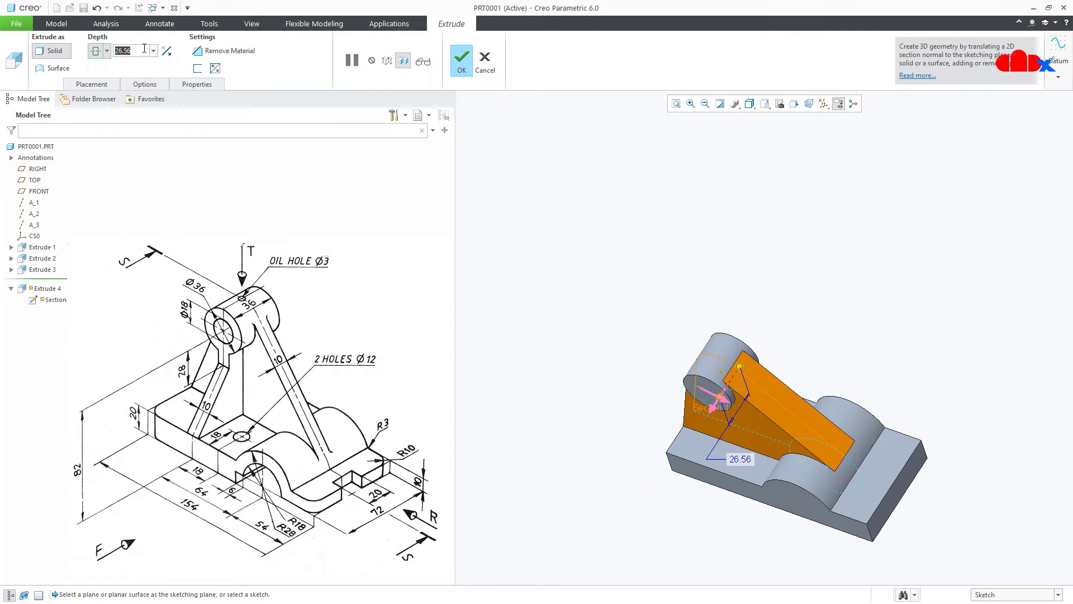
text(10)
key(Return)
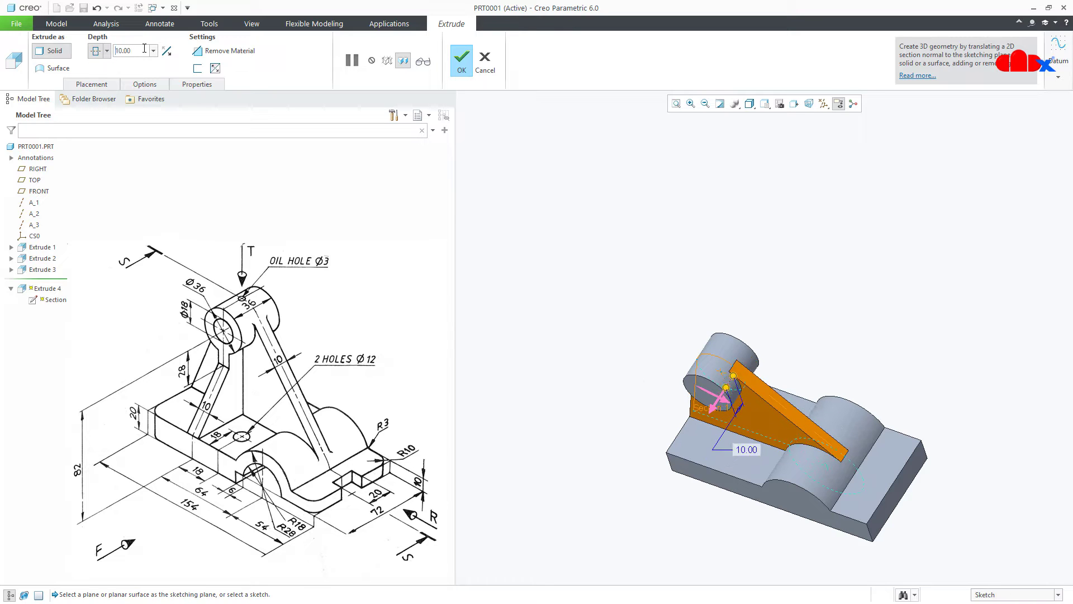
click(460, 59)
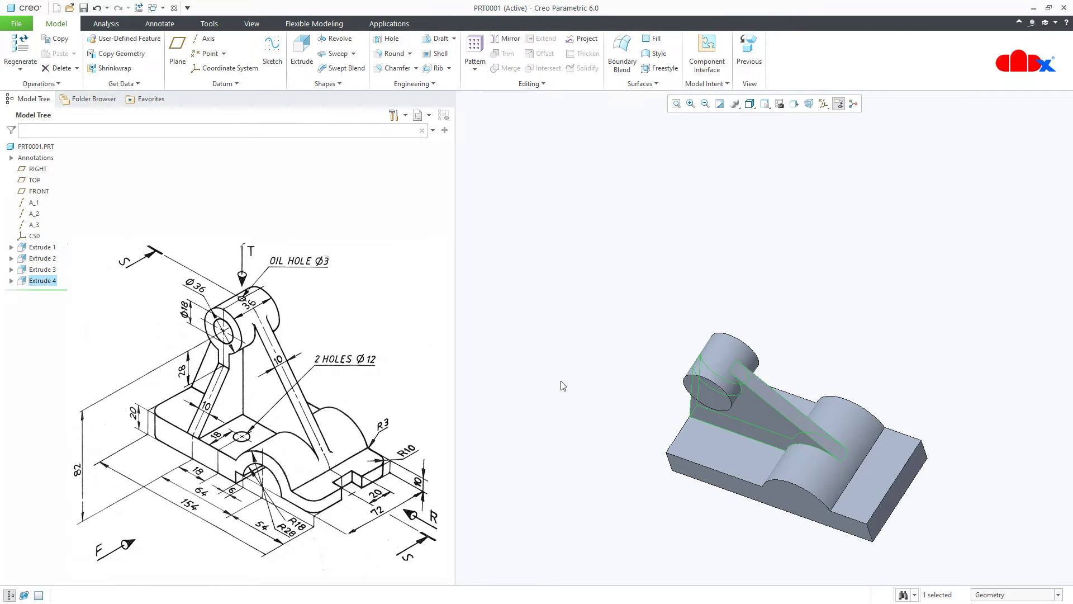
key(ctrl+d)
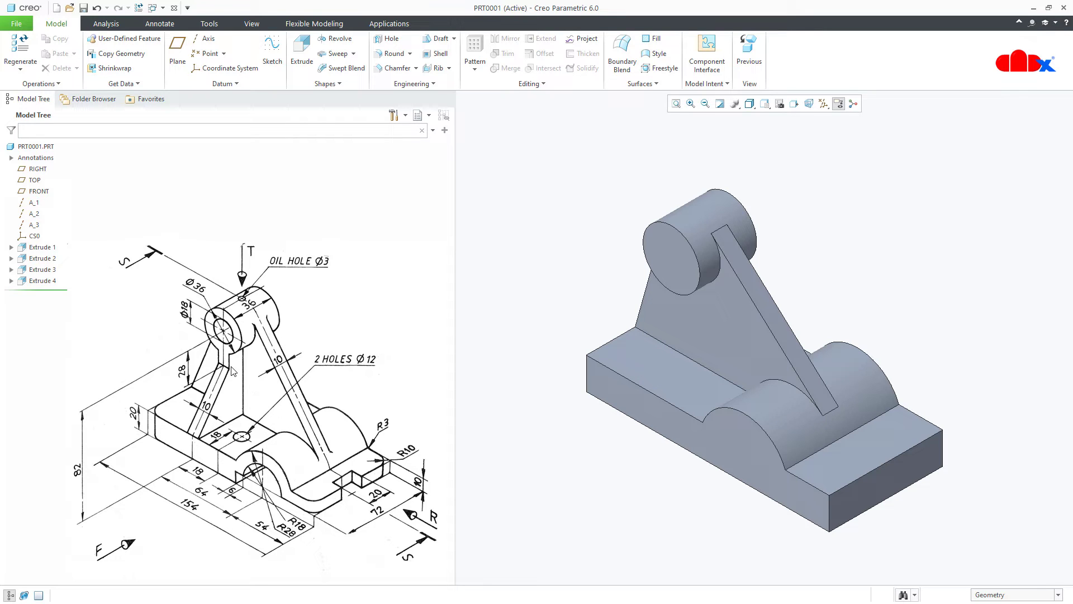
Step: Start an extrusion sketch on the RIGHT plane and add the block's top face and both long side faces as sketch references
click(302, 53)
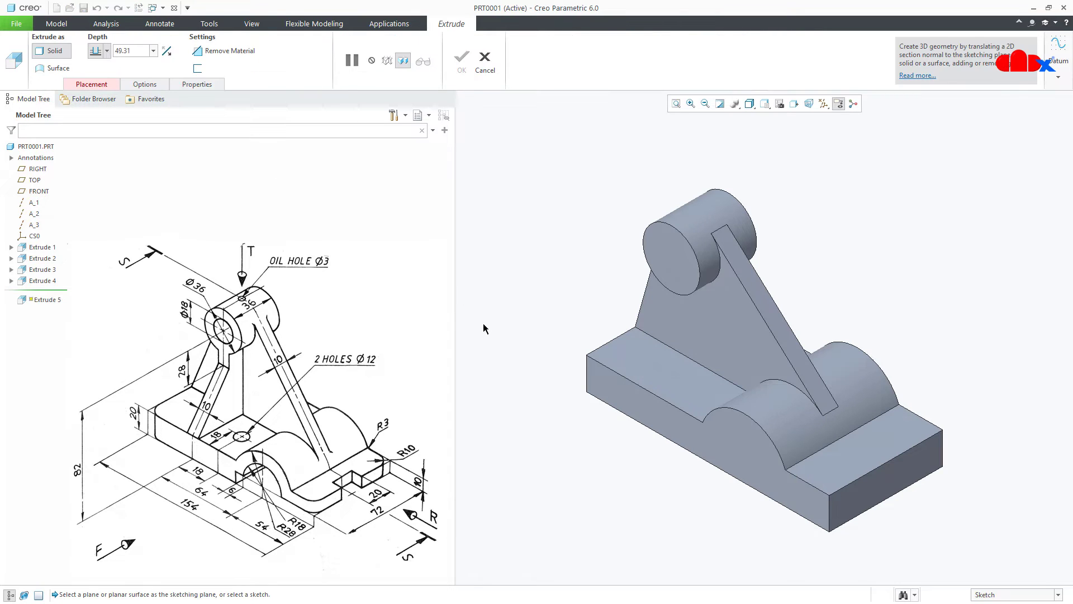
click(645, 242)
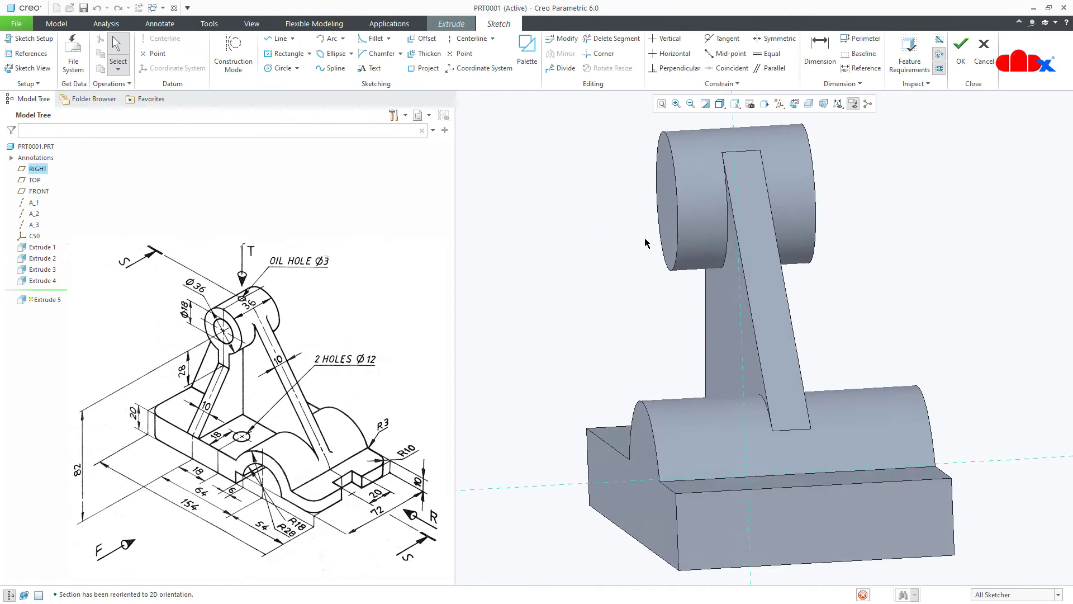
click(31, 53)
mouse_move(649, 347)
middle_down()
mouse_move(687, 379)
mouse_move(630, 294)
middle_up()
click(607, 361)
mouse_move(607, 361)
middle_down()
mouse_move(785, 408)
mouse_move(797, 395)
mouse_move(1014, 466)
middle_up()
click(1016, 467)
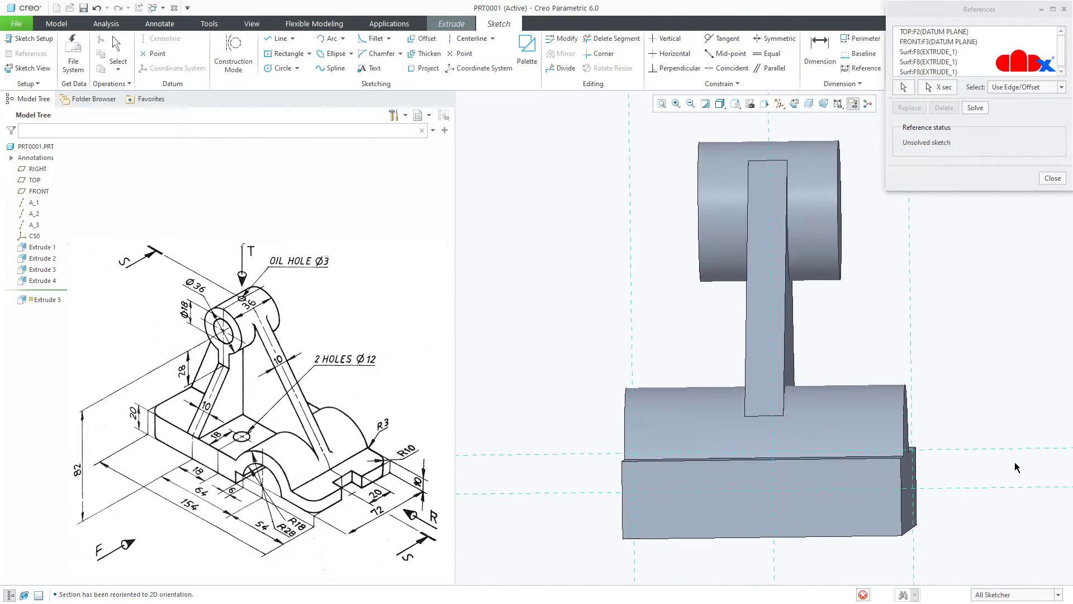
middle_click(1014, 462)
right_click(975, 338)
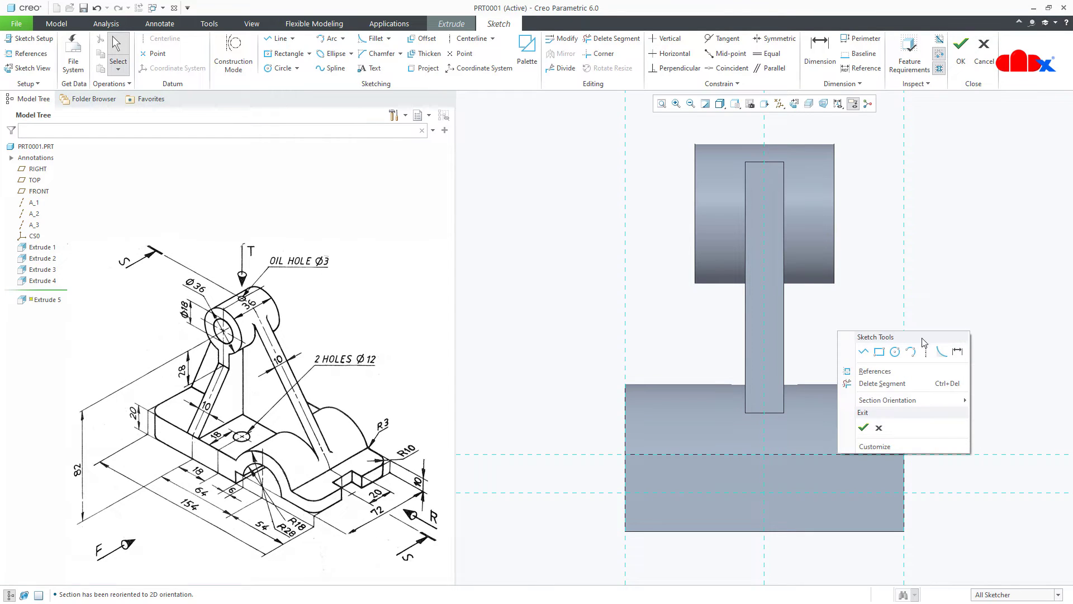
Step: Sketch the closed rib outline across the boss's mid-height, down both boss sides, sloping to the block's top side edges and closing between them
click(864, 352)
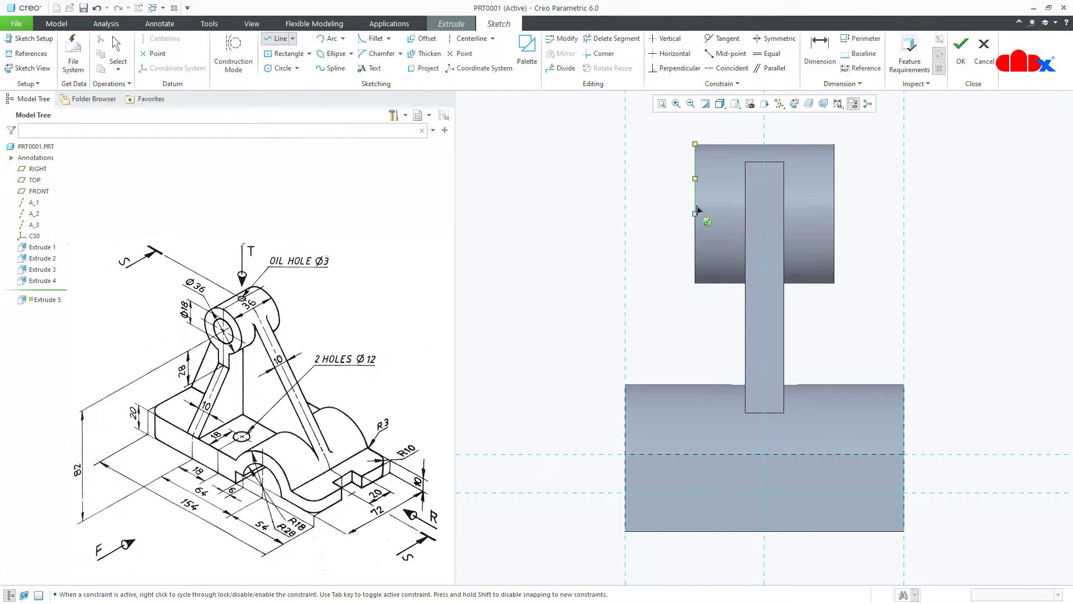
click(695, 213)
click(834, 214)
click(835, 312)
click(904, 454)
click(625, 454)
middle_click(626, 456)
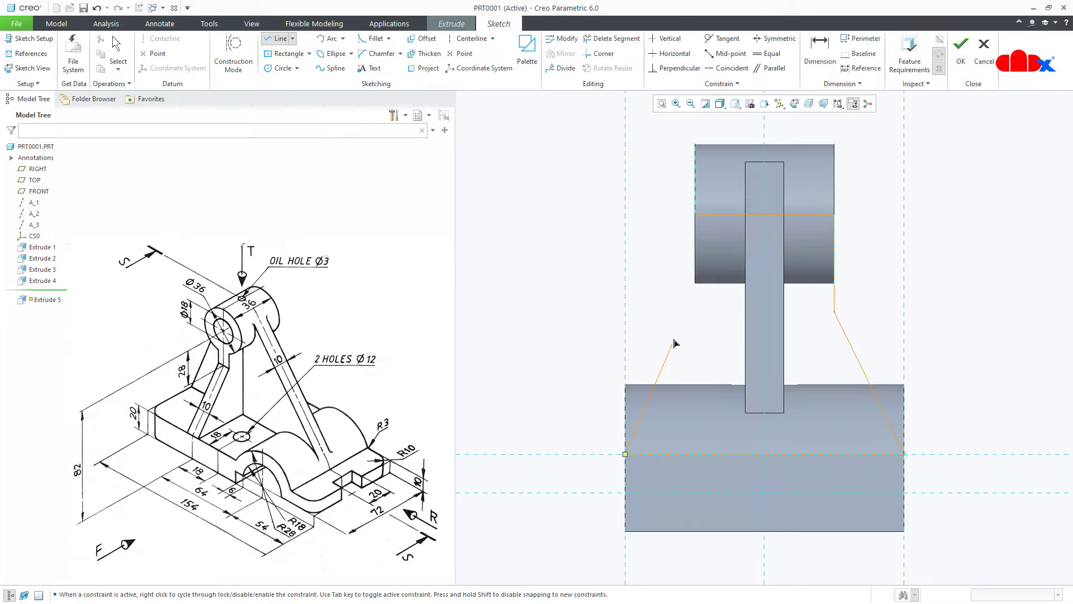
click(694, 213)
click(695, 311)
click(625, 454)
middle_click(720, 414)
Step: Set the rib outline's vertical edge length to 28 and finish the sketch in the default view
mouse_move(800, 384)
middle_down()
mouse_move(788, 402)
mouse_move(729, 372)
mouse_move(799, 380)
middle_up()
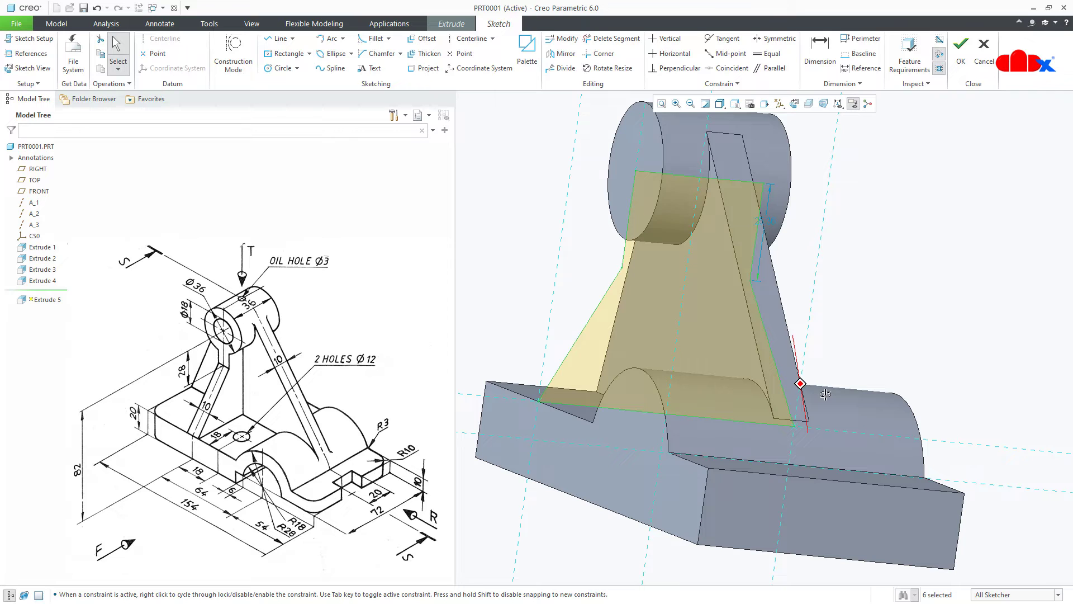
double_click(773, 226)
text(28)
key(Return)
key(ctrl+d)
right_click(777, 223)
click(796, 342)
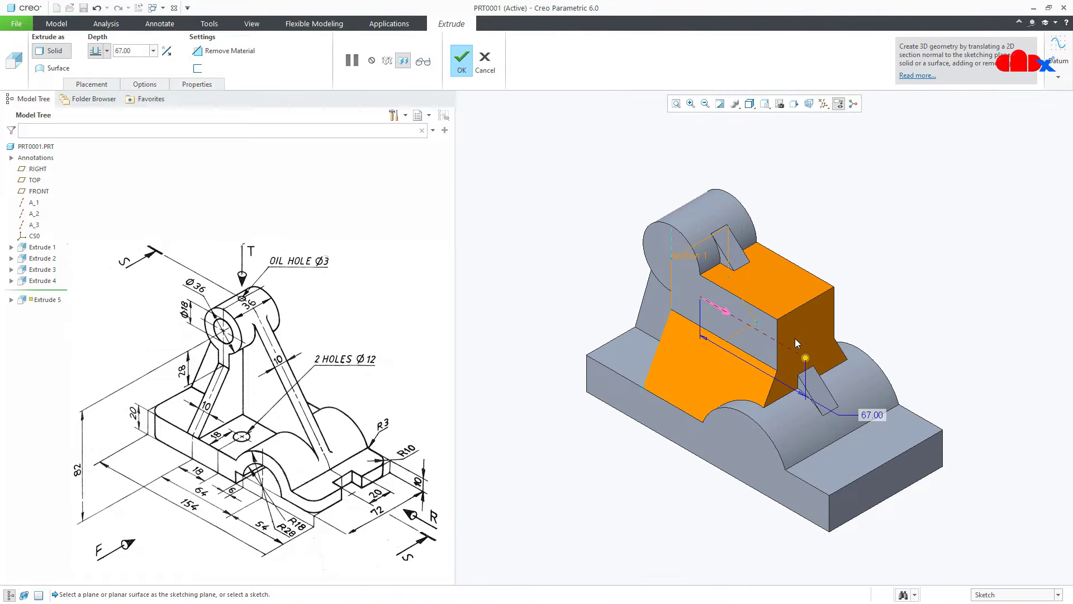
Step: Extrude the rib profile symmetrically about the sketch plane with a depth of 10
click(106, 51)
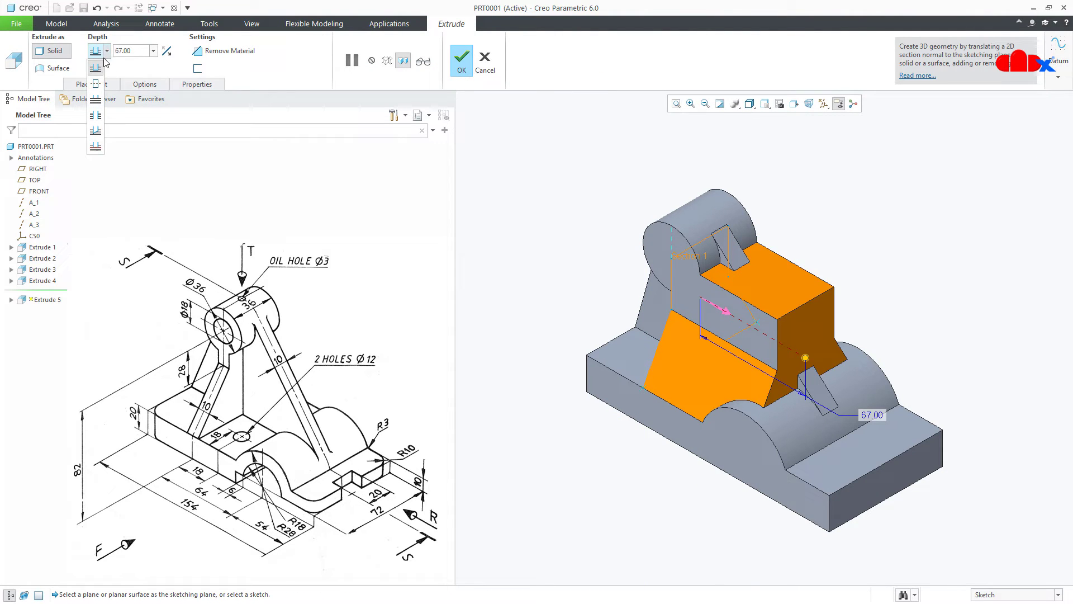
click(96, 87)
double_click(136, 51)
text(10)
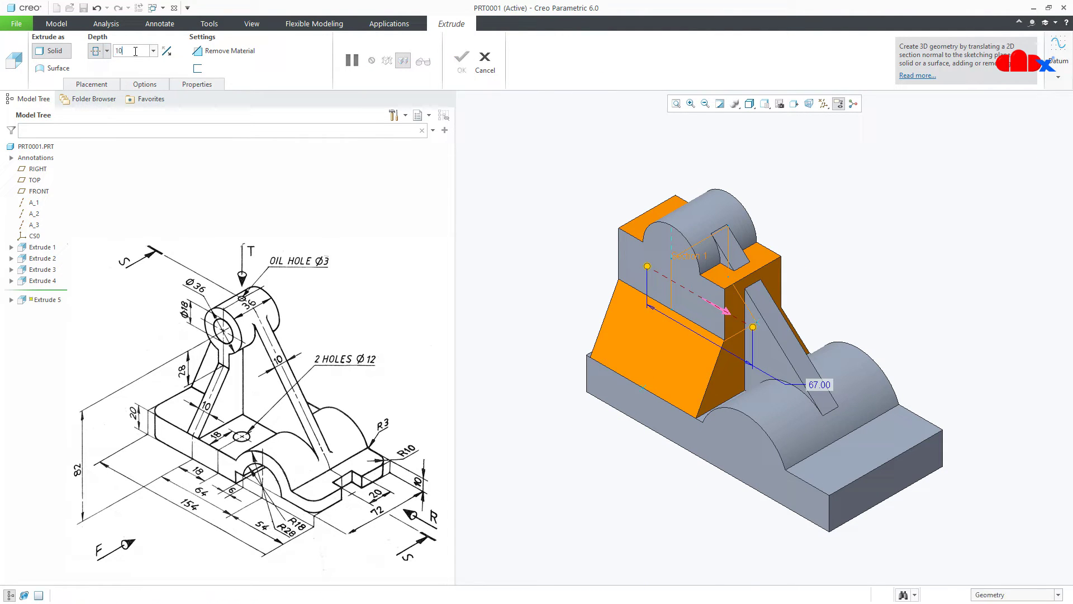
key(Return)
click(460, 59)
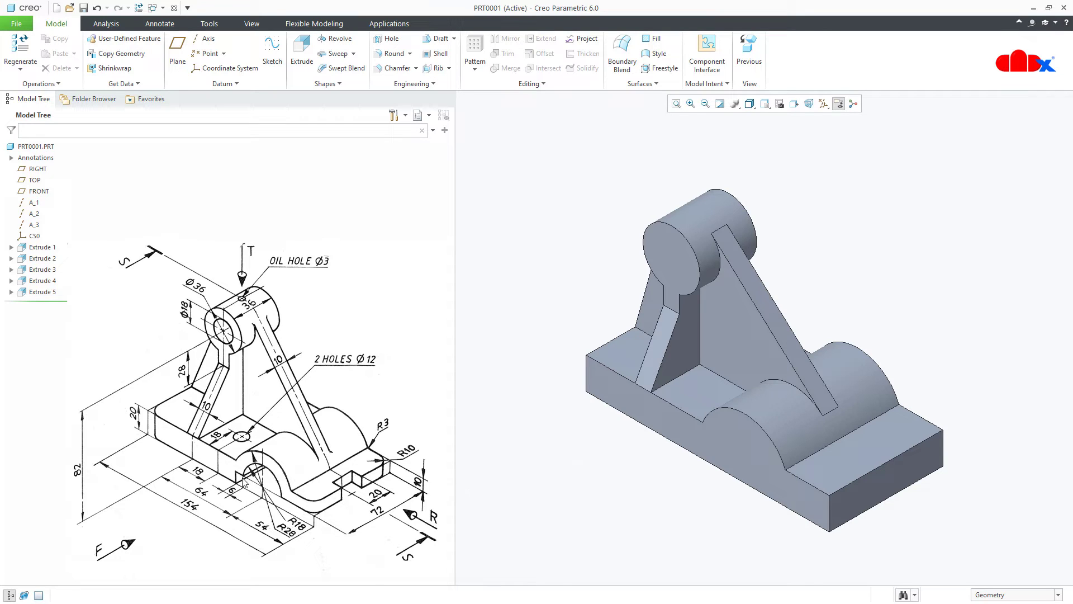
Step: Start an extrusion sketch on the block's front side face and draw a circle about 44.7 in diameter, concentric with the half-round arch
click(302, 53)
click(661, 426)
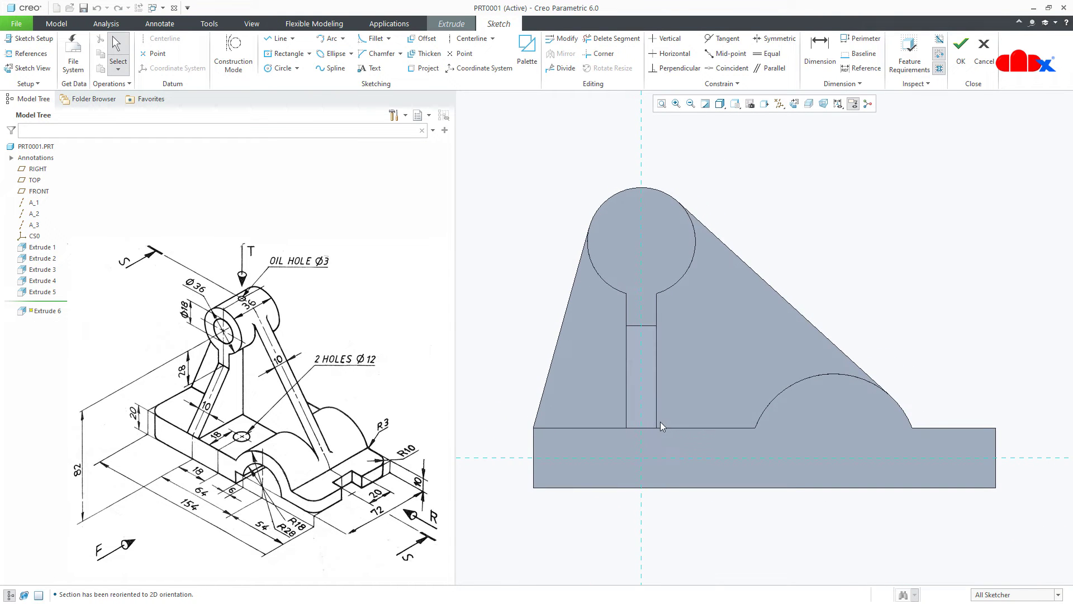
right_click(660, 422)
click(710, 445)
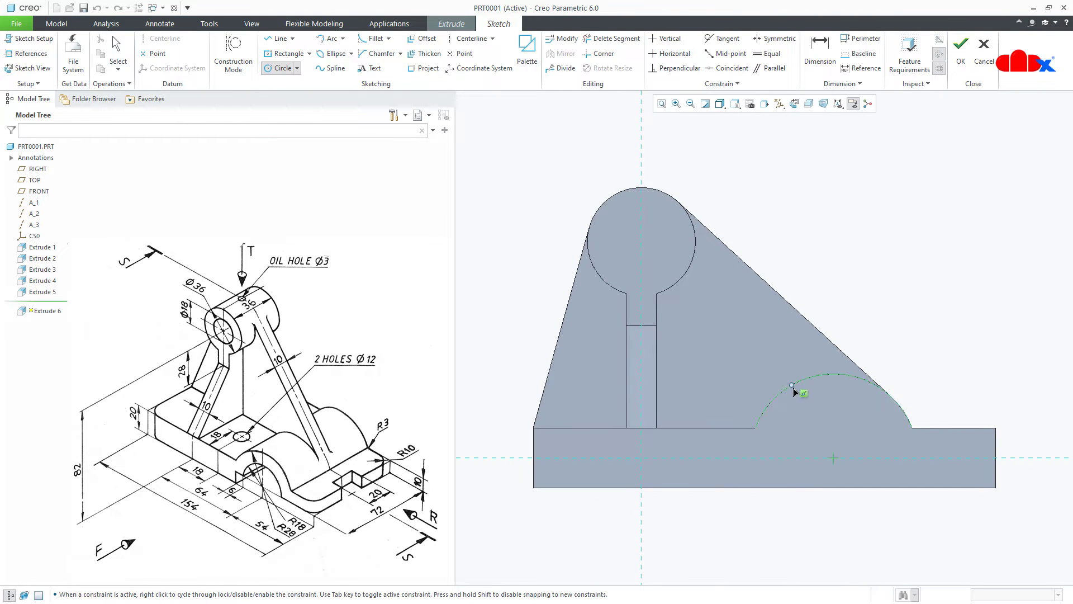
click(833, 457)
click(833, 529)
middle_click(757, 503)
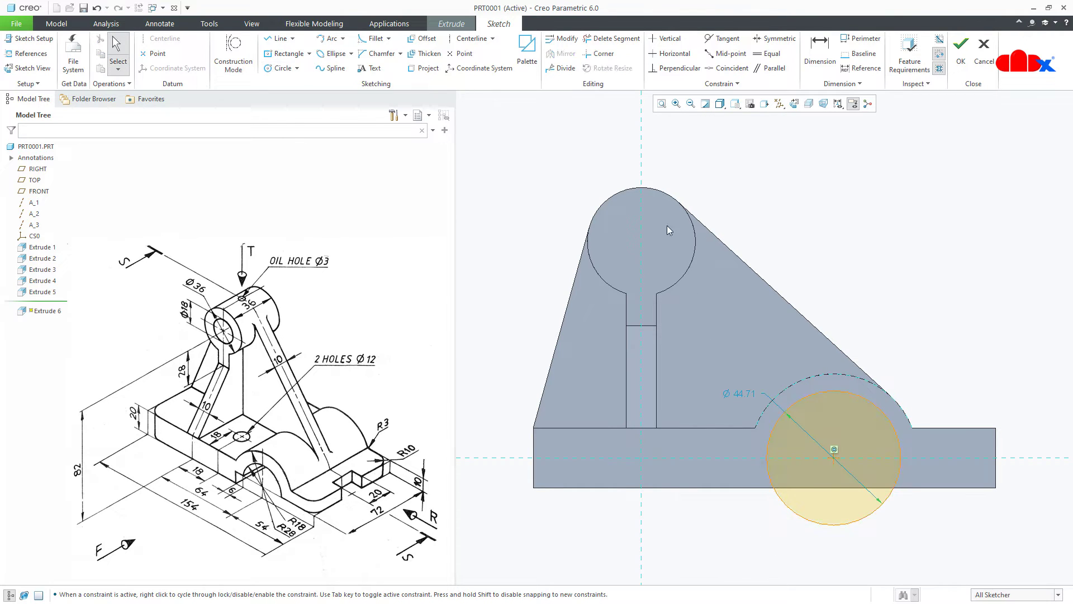
Step: Trim away the circle's lower half and set the remaining arc's radius to 18
click(612, 38)
drag(817, 490, 807, 540)
middle_click(771, 532)
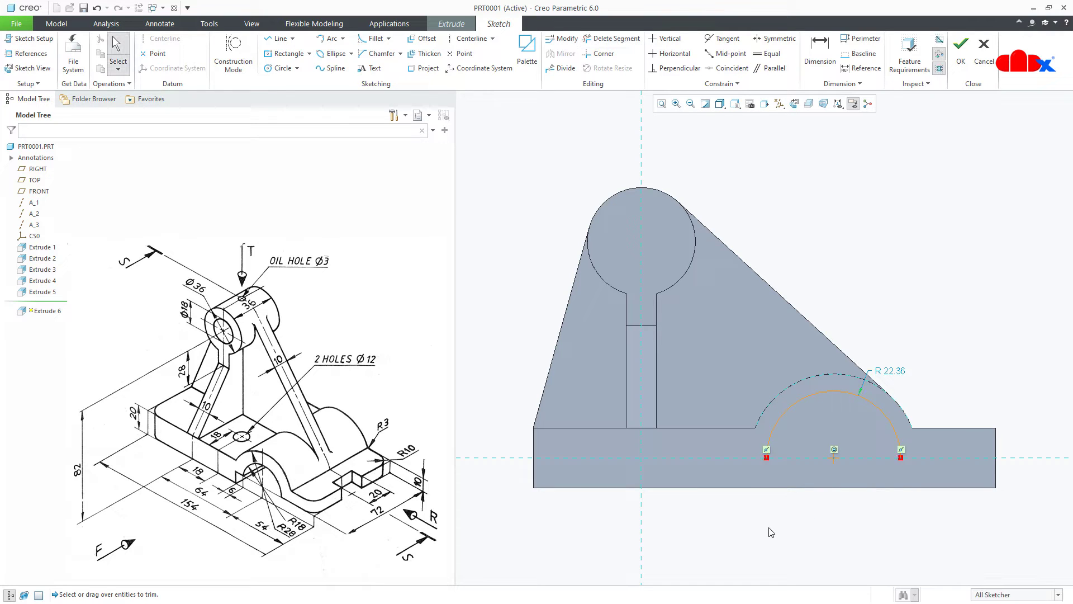
double_click(895, 372)
text(1)
key(Return)
Step: Close the arc into a cut profile with lines to the block's far end, down, back along the underside and up to the arc's other end
right_click(893, 400)
click(902, 414)
click(886, 454)
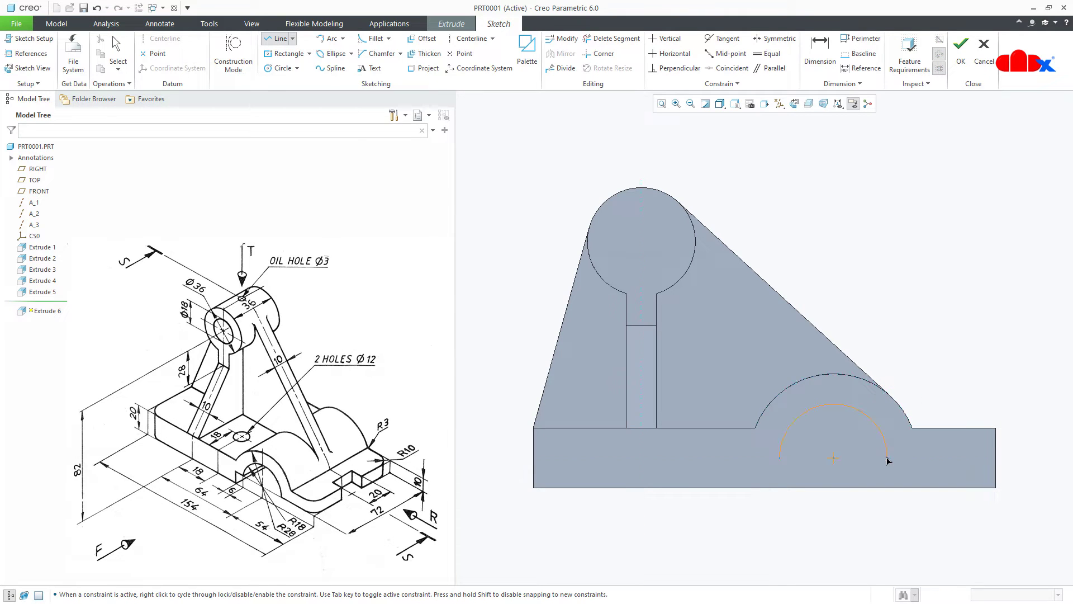
click(995, 487)
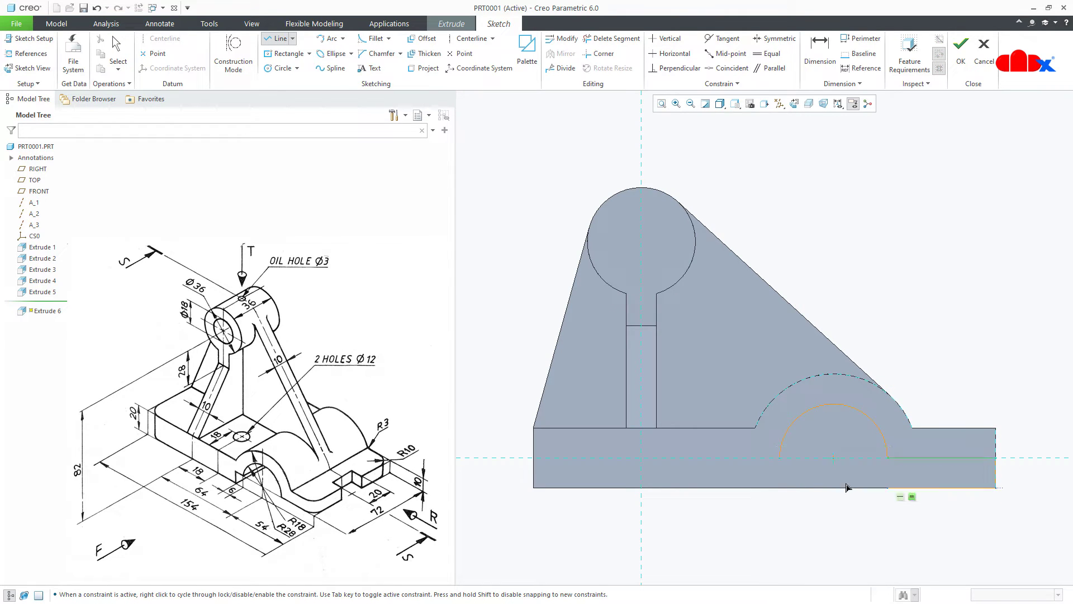
click(745, 488)
click(745, 457)
click(783, 459)
middle_click(792, 480)
Step: Dimension the short ledge between the arc's end and the profile's inner vertical line as 6, and finish the sketch
right_click(781, 472)
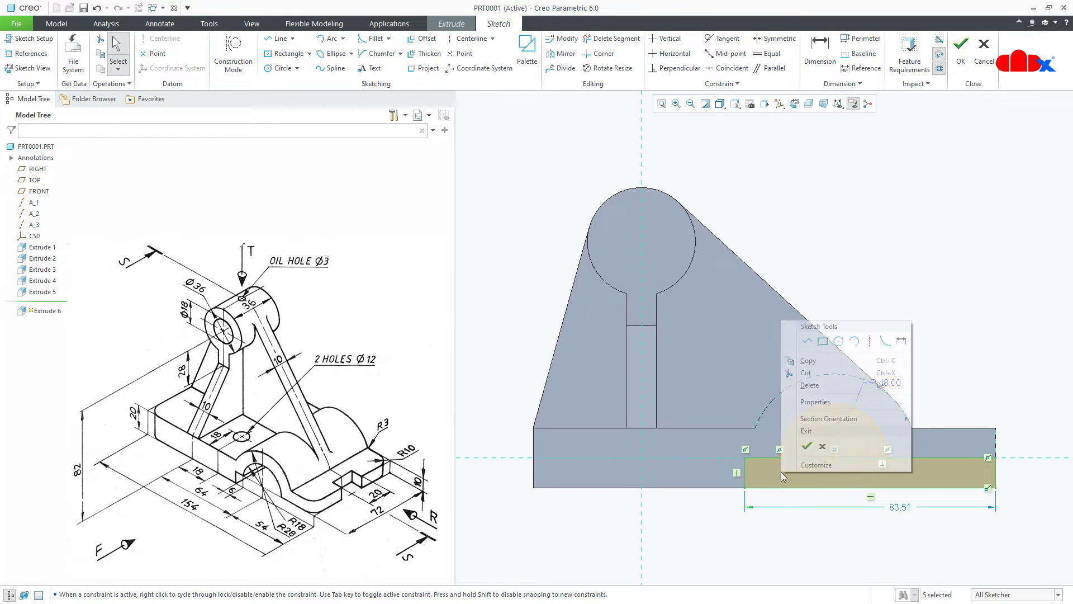
click(900, 340)
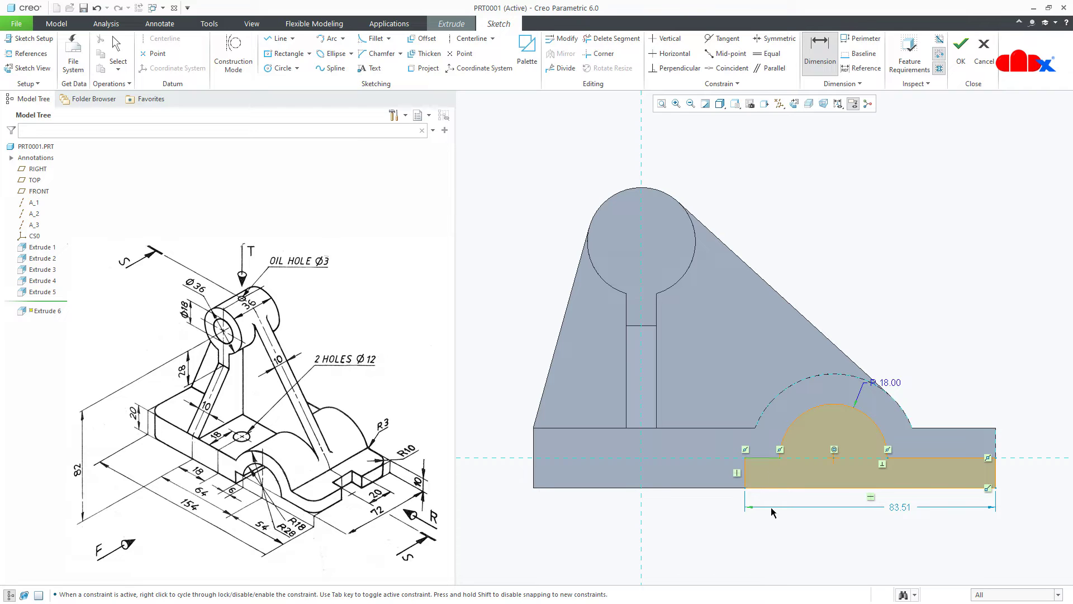
middle_click(772, 524)
text(6)
key(Return)
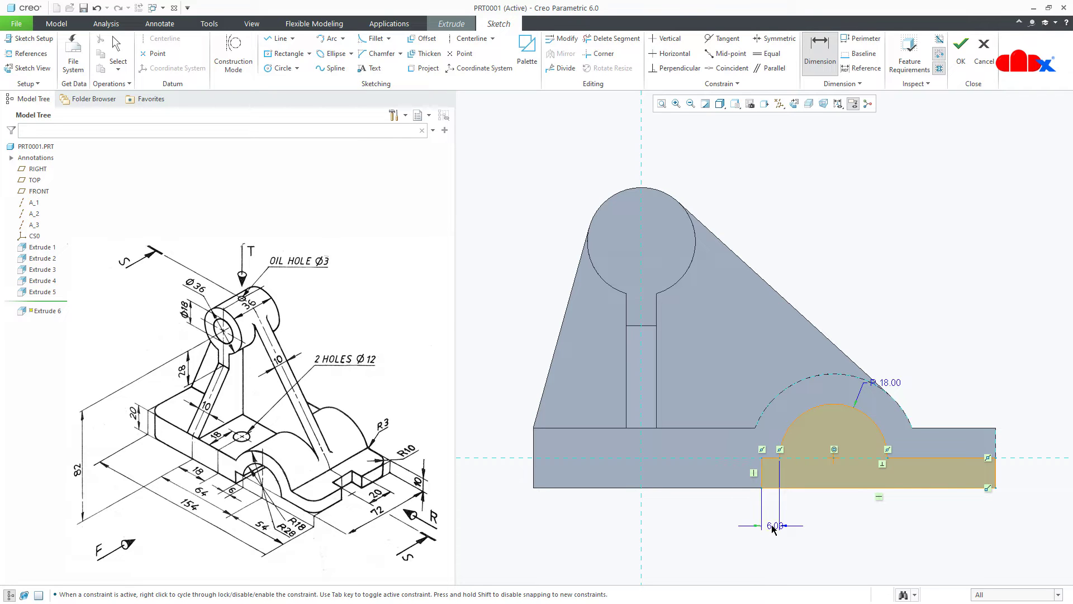
right_click(773, 528)
click(797, 502)
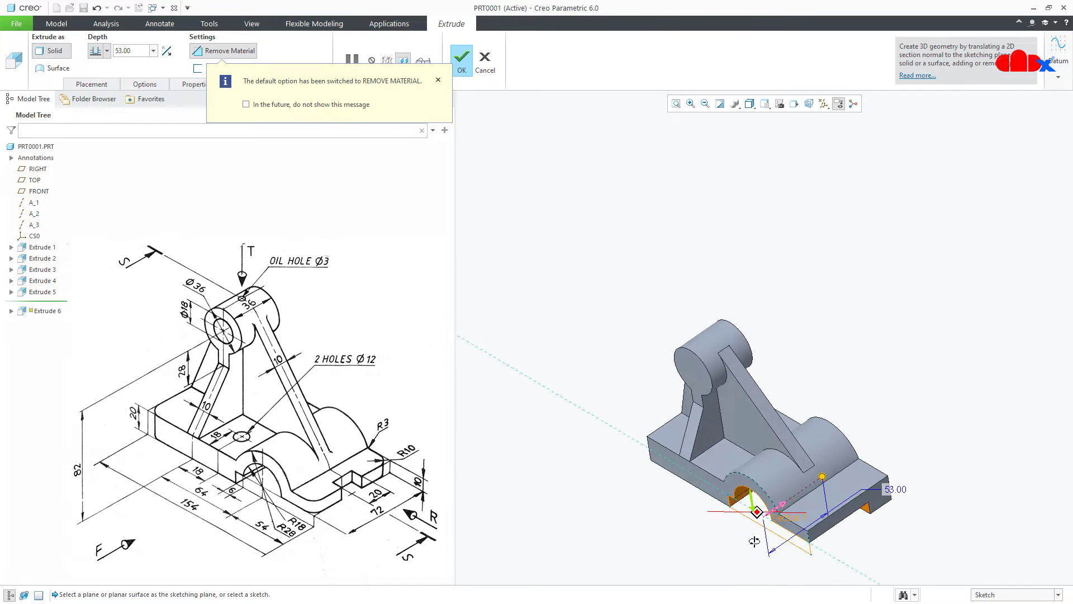
Step: Cut the arch profile through the block's entire width and restore the default view
right_click(824, 474)
click(880, 534)
middle_click(881, 534)
click(880, 534)
key(ctrl+d)
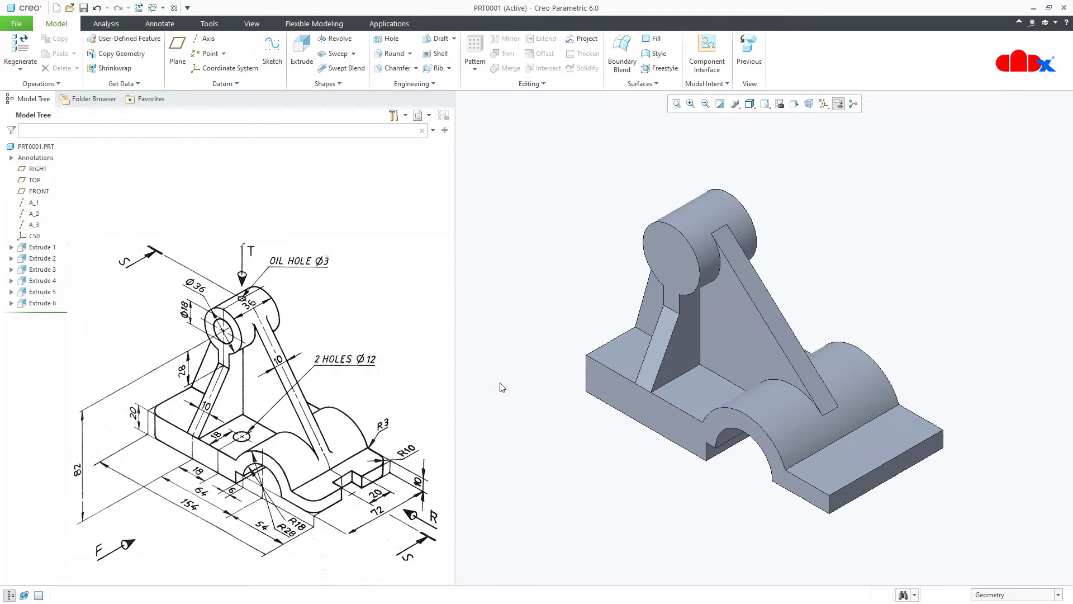
Step: Display the datum planes and place a simple hole on the boss's front face, coaxial with the boss axis
key(ctrl+alt+p)
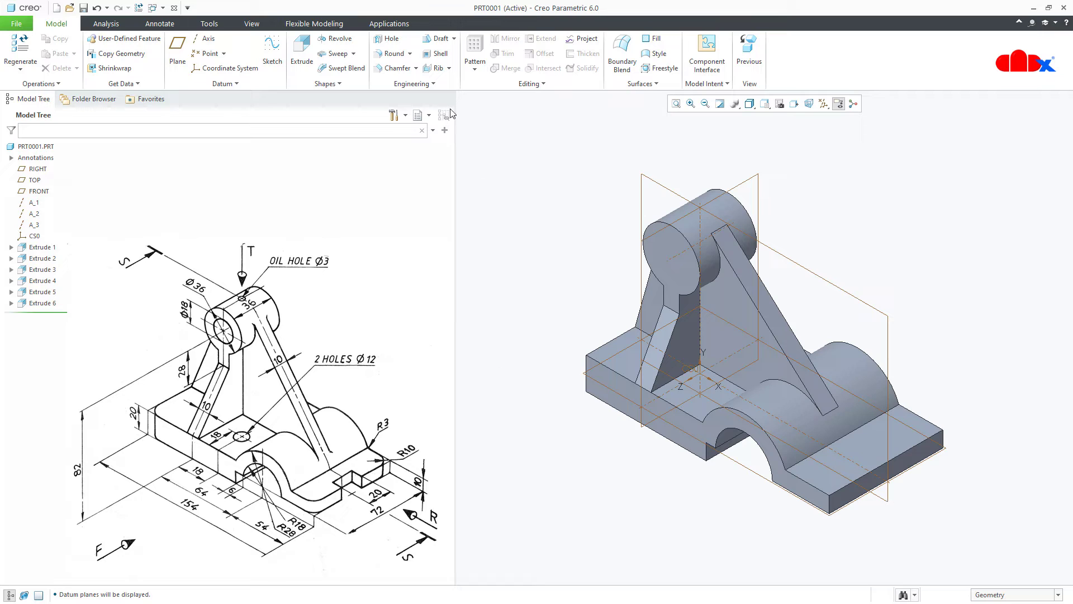
click(388, 39)
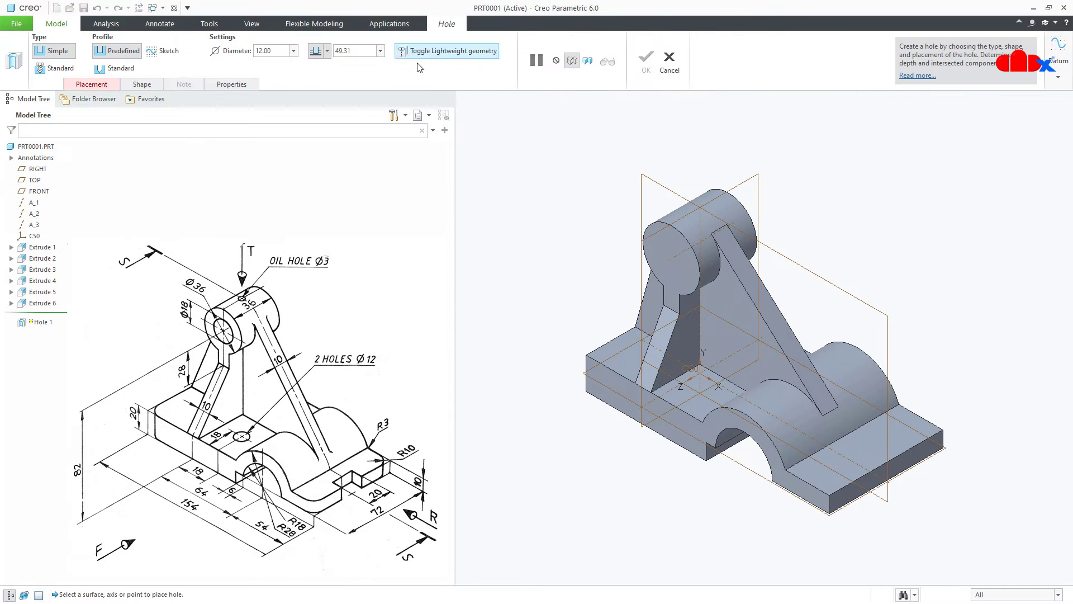
click(668, 262)
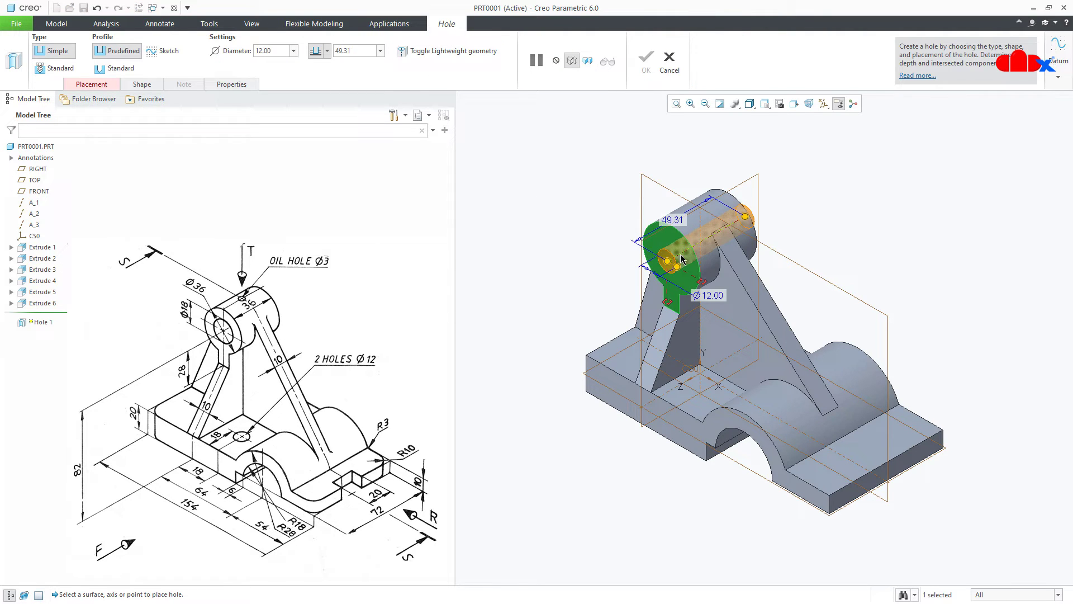
ctrl+click(682, 258)
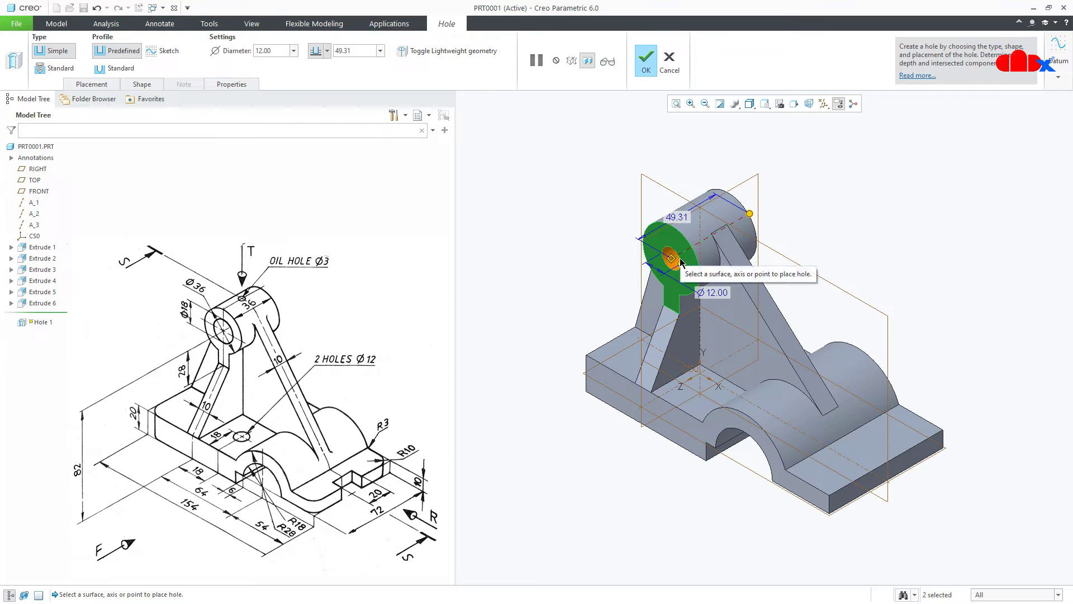
Step: Set the boss hole's diameter to 18 and its depth to Through All, and complete the hole
double_click(713, 293)
text(18)
key(Return)
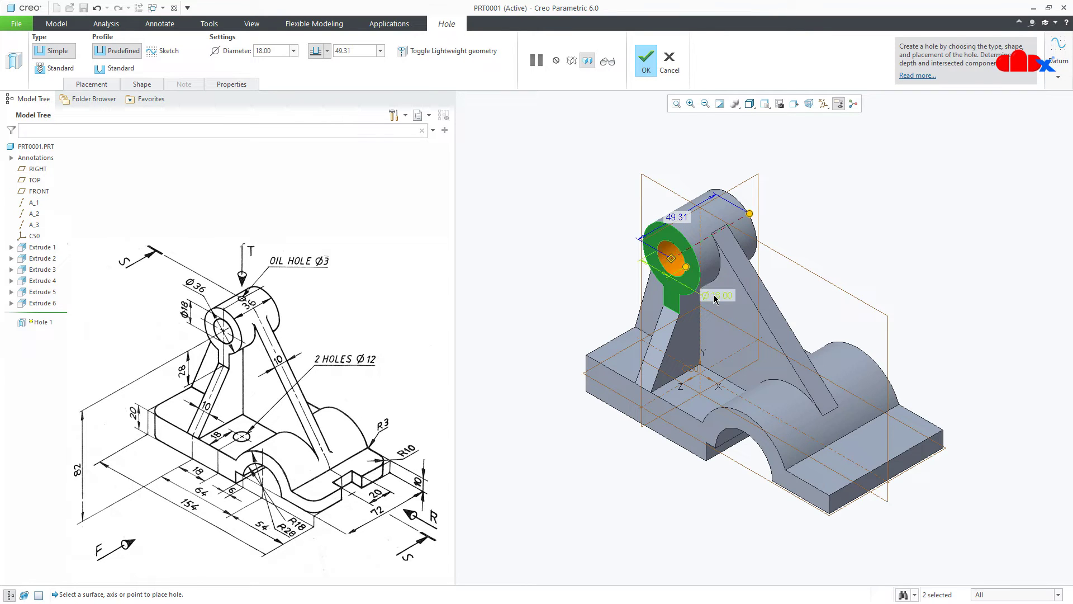
right_click(751, 214)
click(783, 265)
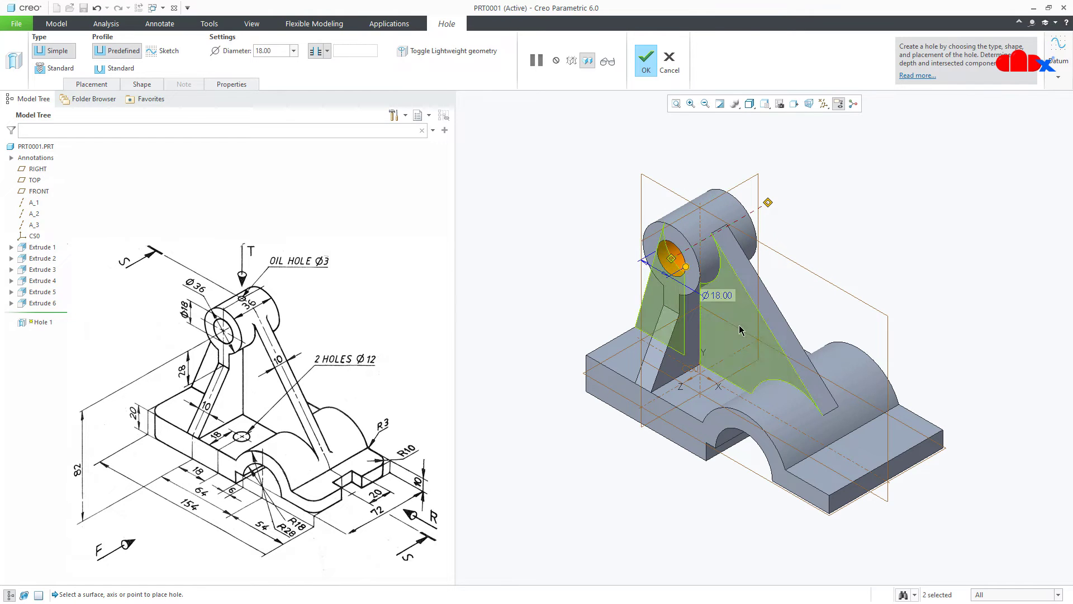
middle_click(683, 482)
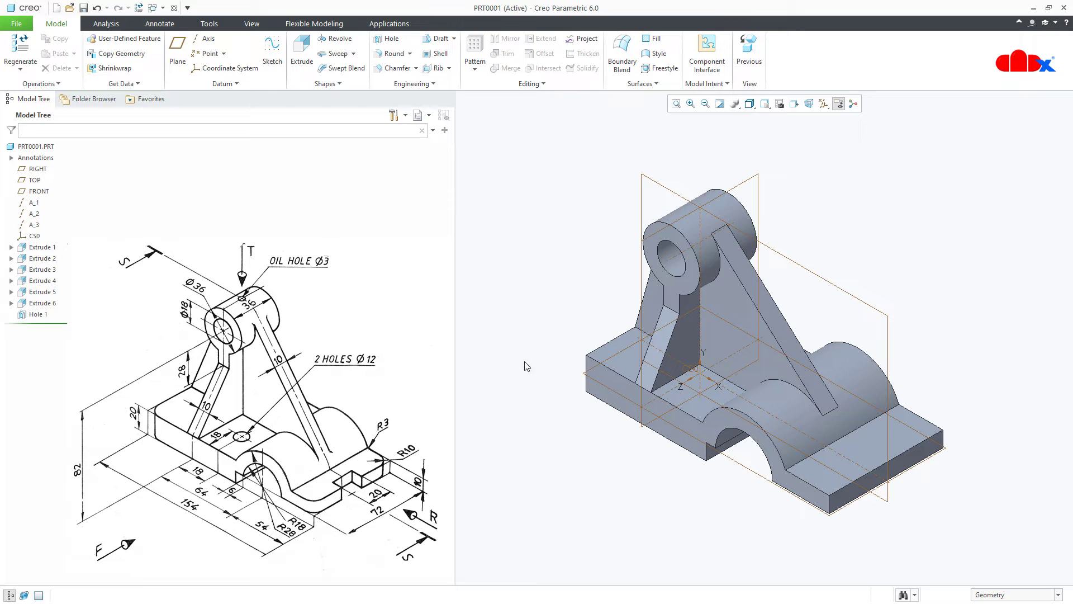
Step: Place a hole on the block's top face beside the rib, with offset references to the RIGHT plane and the block's front side face
click(387, 39)
scroll(713, 436, up, 5)
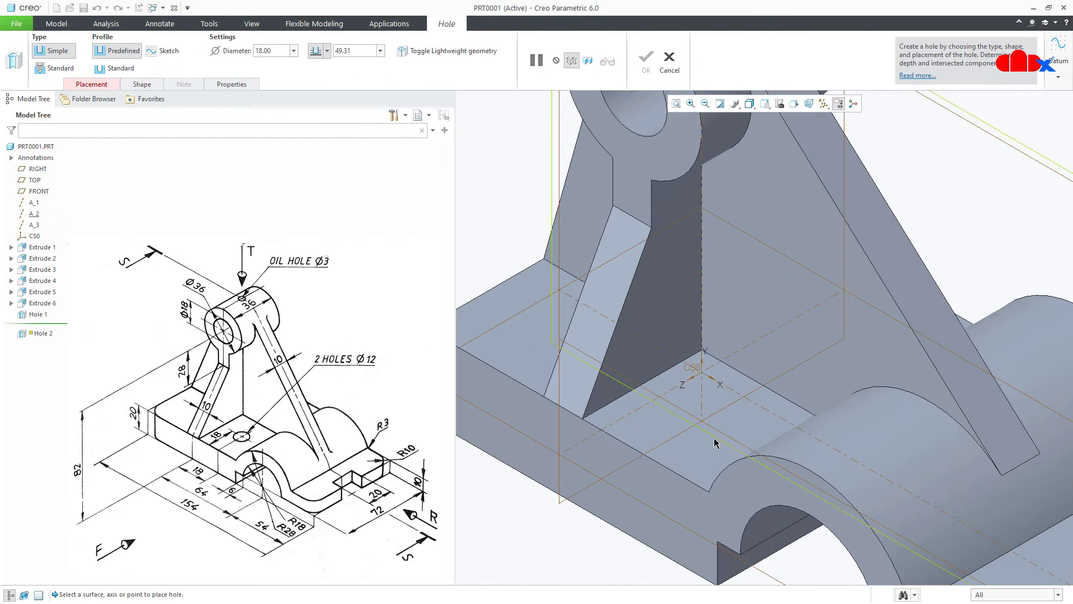
click(707, 445)
scroll(706, 446, down, 5)
drag(700, 445, 679, 474)
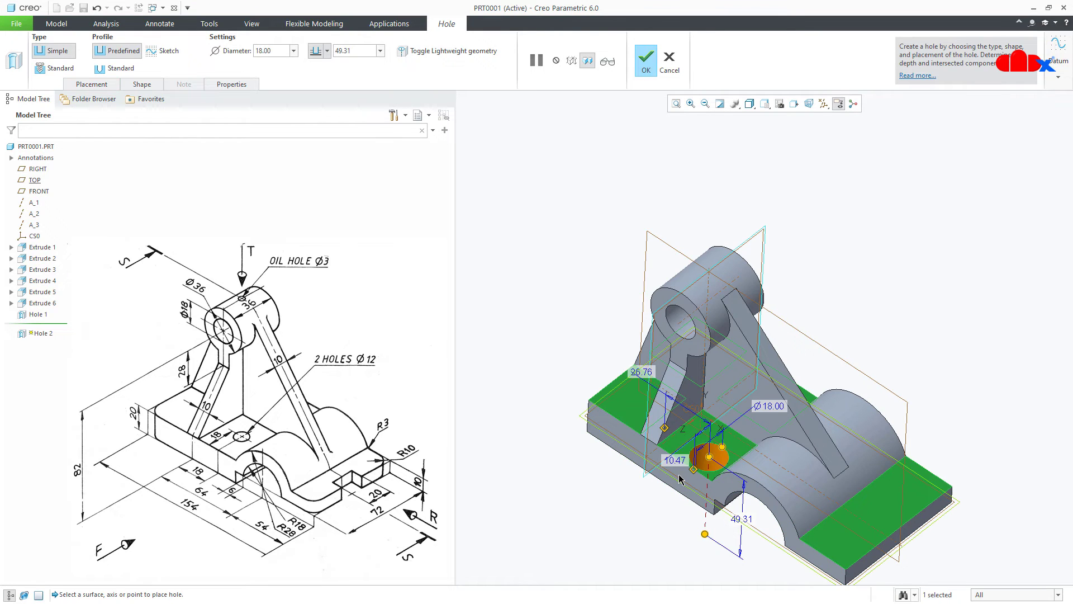
Step: Set the block hole's diameter to 12 and its offset from the RIGHT plane to 18
double_click(769, 406)
text(12)
key(Return)
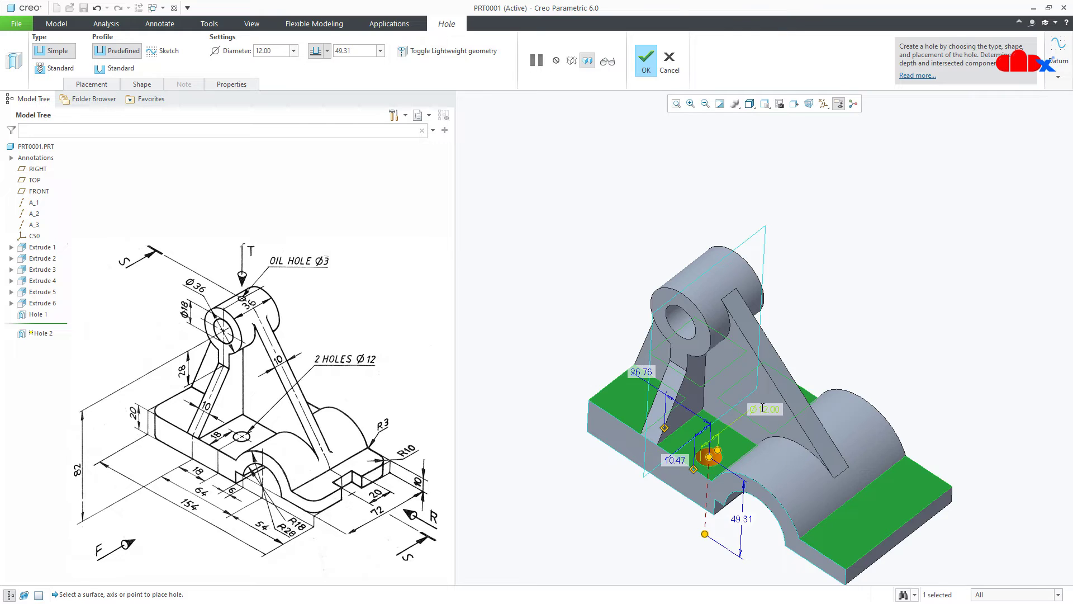
double_click(639, 371)
text(18)
key(Return)
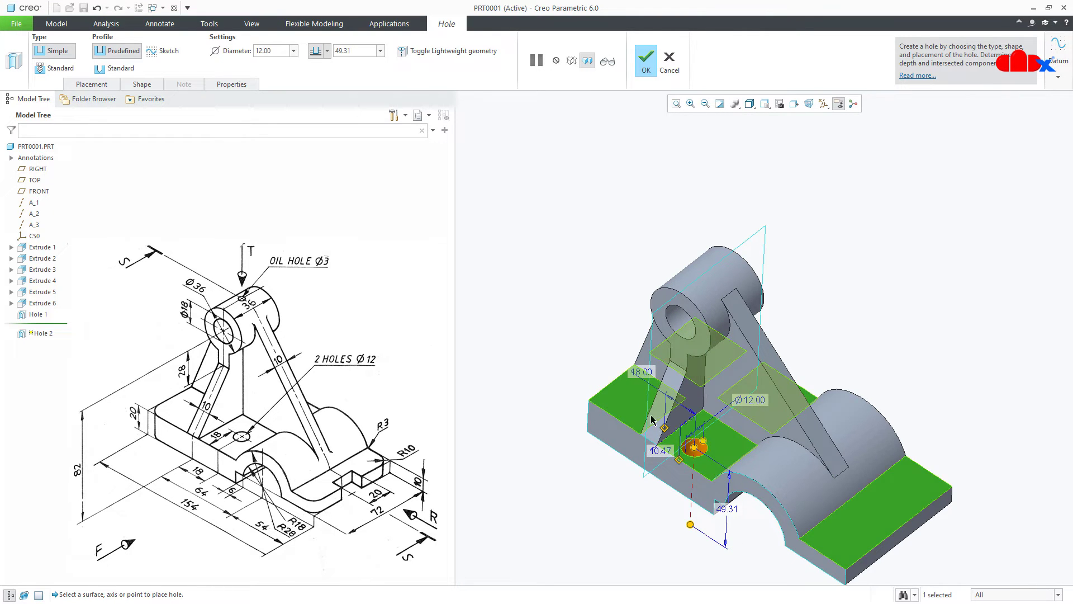
Step: Set the hole's offset from the block's front side face to 18 and its depth to Through All, and complete it
double_click(665, 449)
text(1)
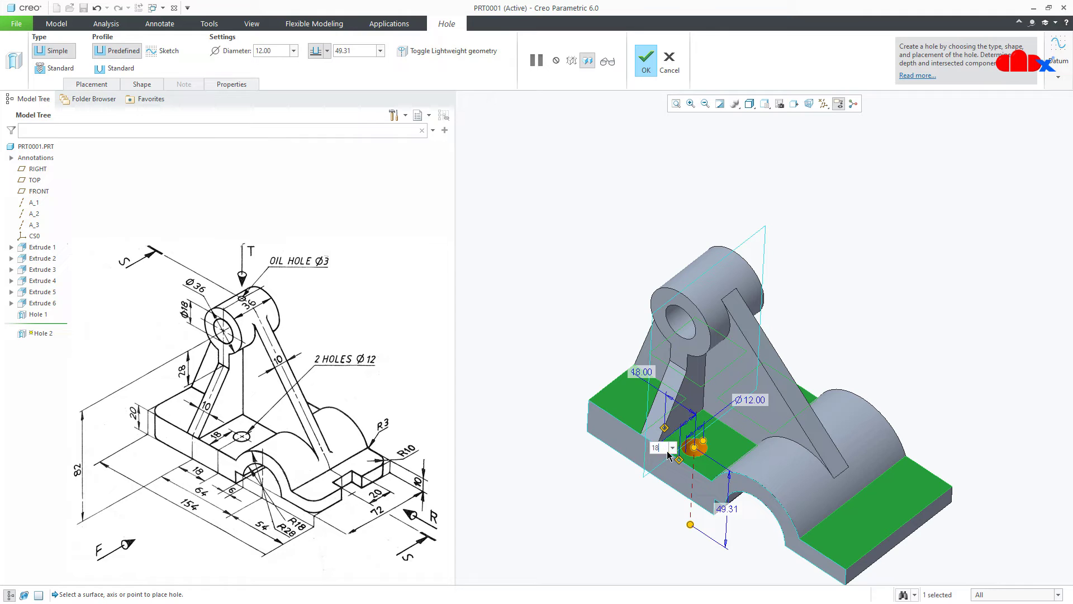
text(8)
key(Return)
right_click(702, 515)
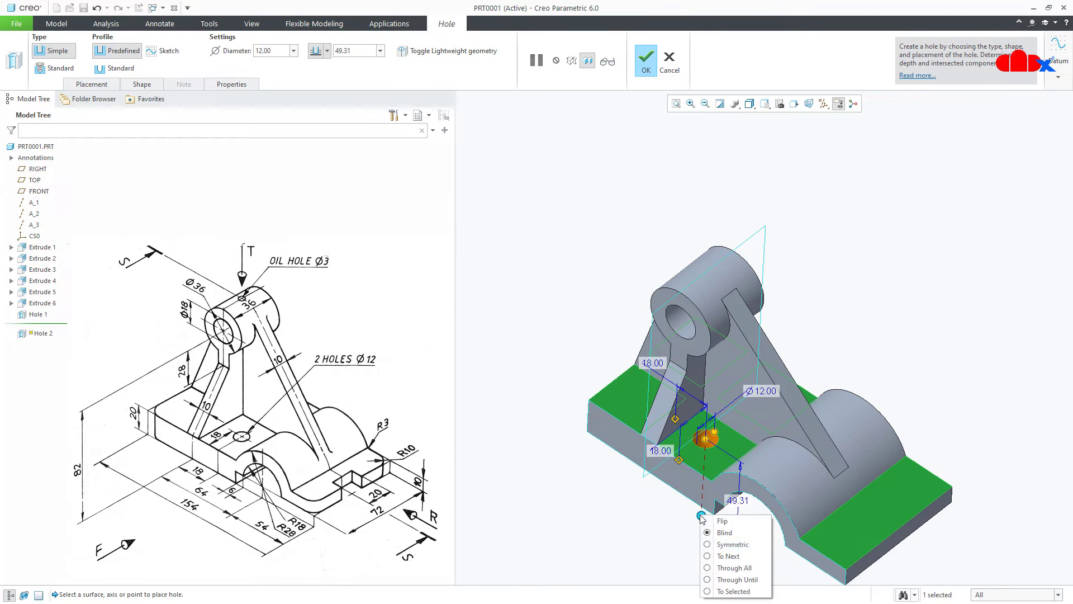
click(718, 568)
middle_click(674, 555)
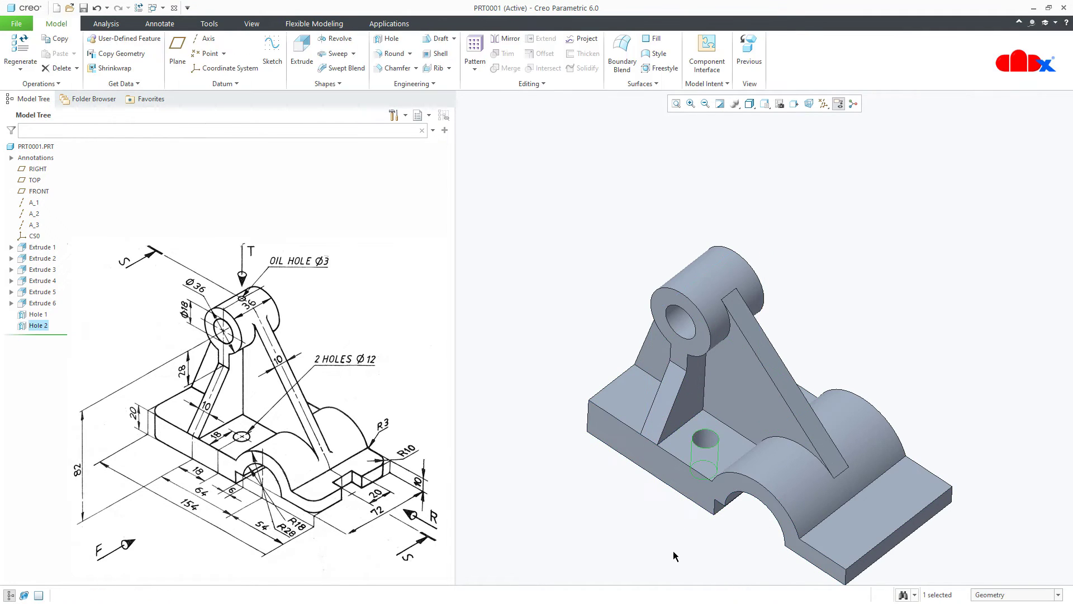
Step: Mirror the Ø12 hole about the FRONT plane and restore the default view
click(504, 41)
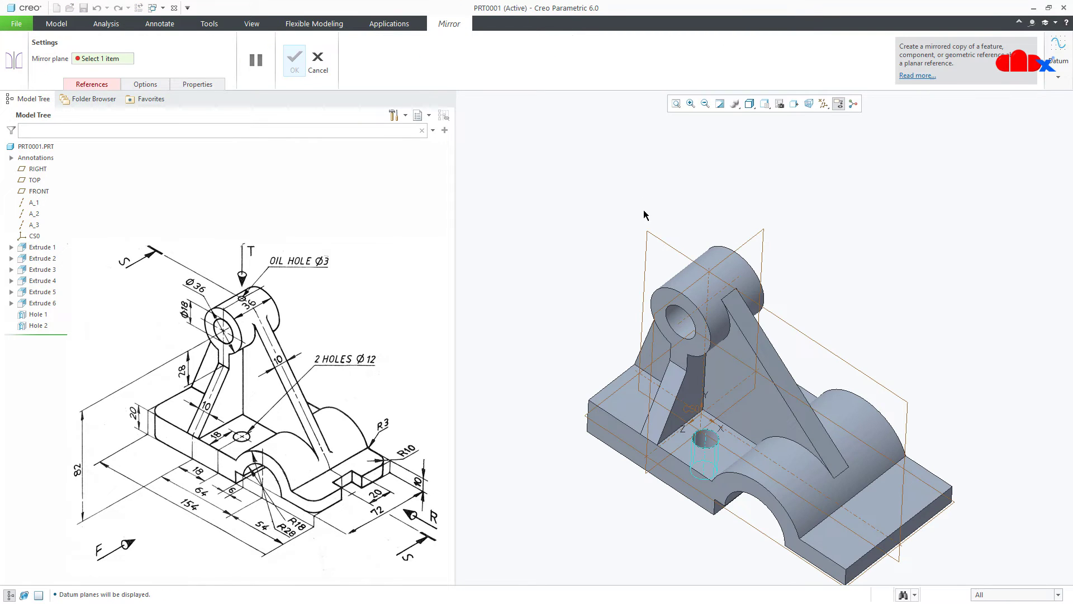
click(653, 237)
middle_click(617, 262)
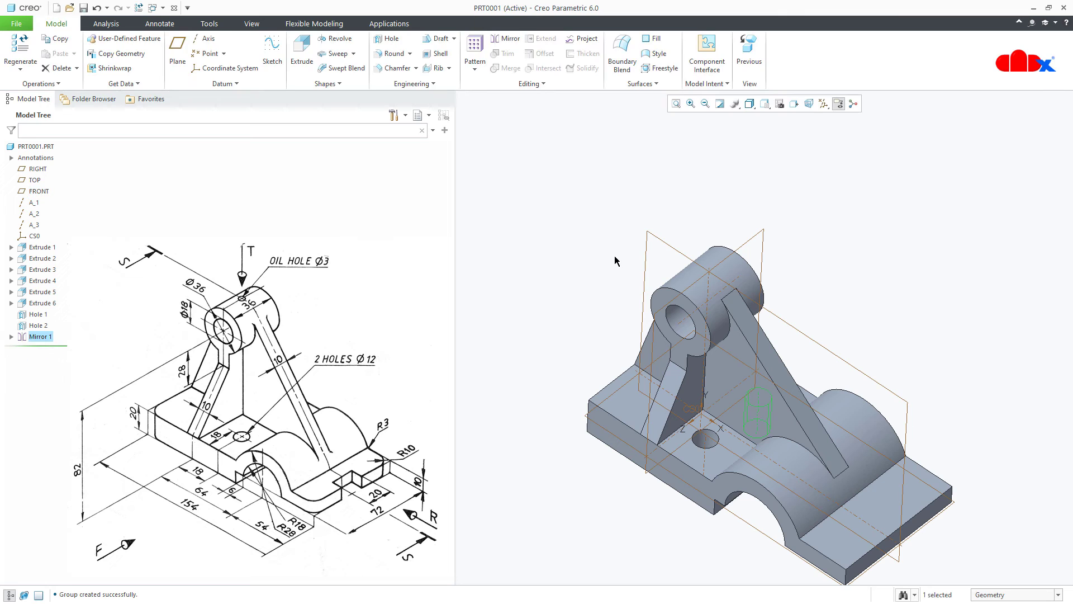
middle_drag(616, 261, 640, 347)
key(ctrl+d)
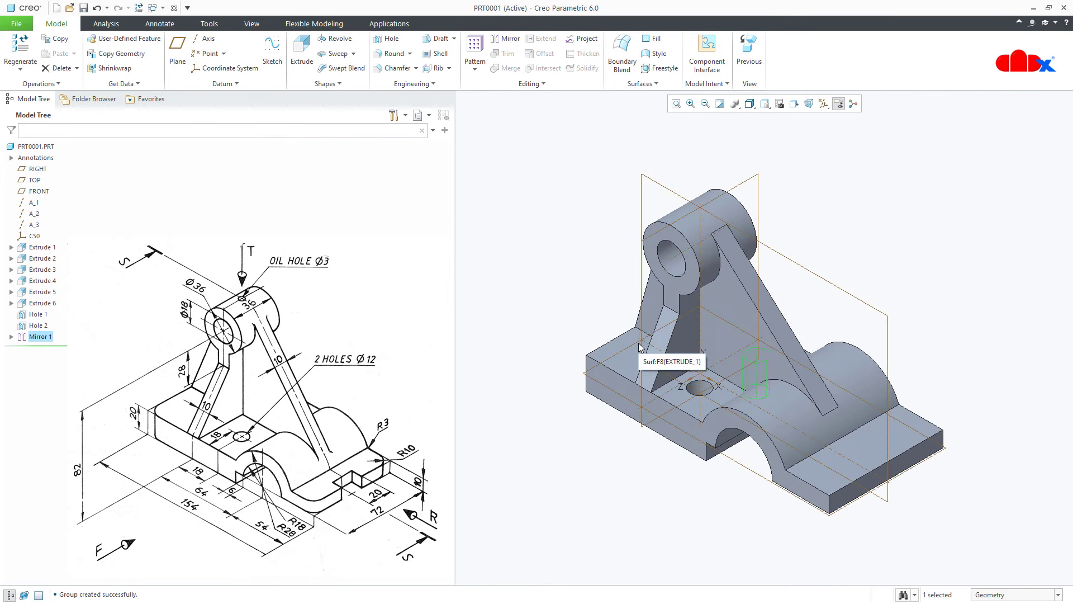
Step: Hide the datum planes and start an extrude sketch on the thin end flange's top face, adding its end edge as a reference
key(ctrl+shift+d)
click(603, 484)
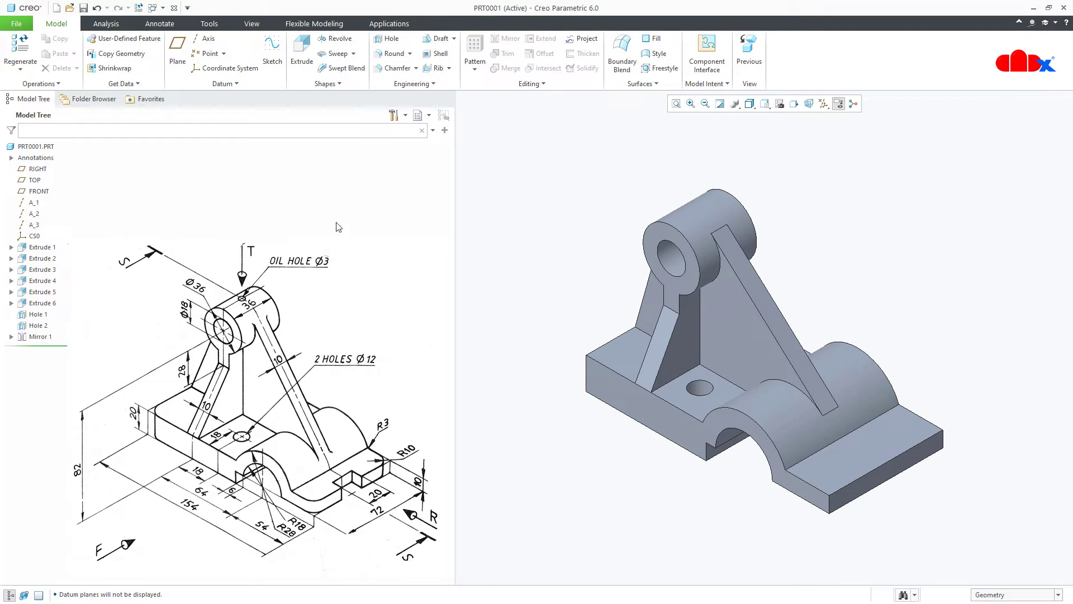
click(301, 53)
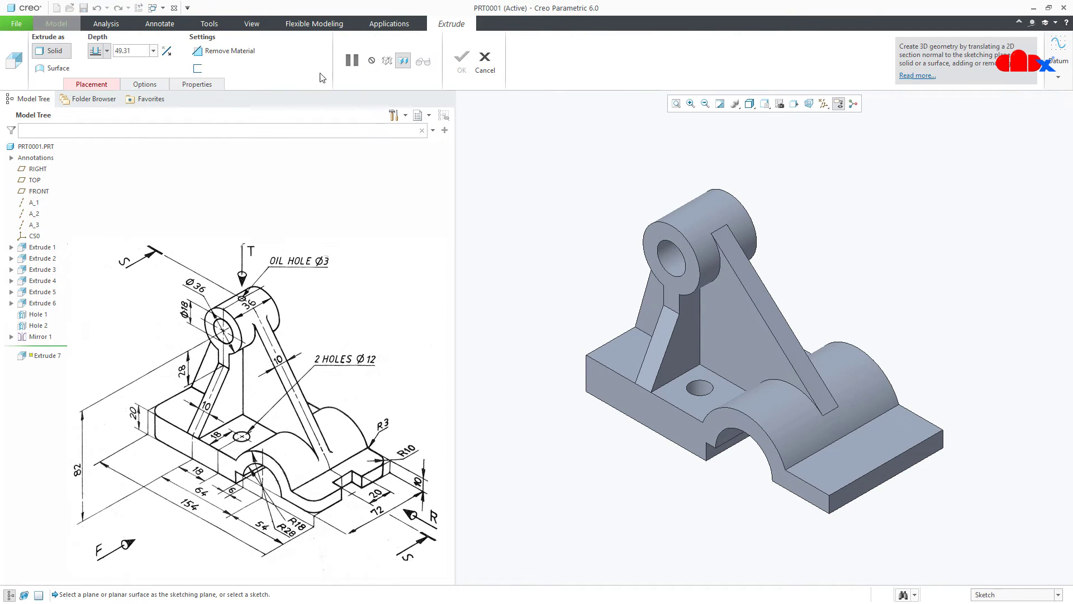
click(849, 459)
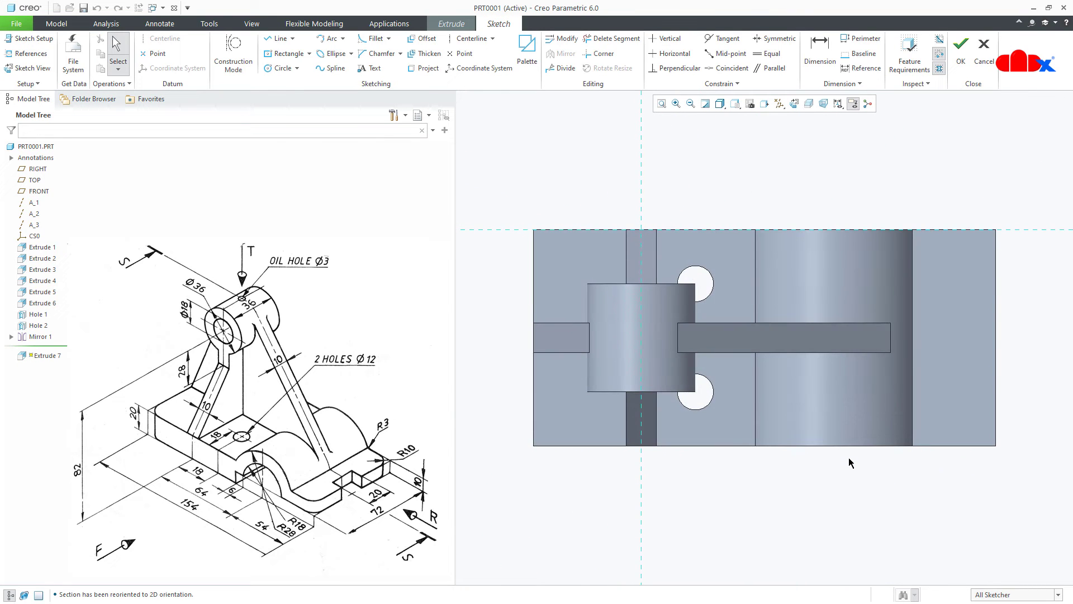
click(31, 53)
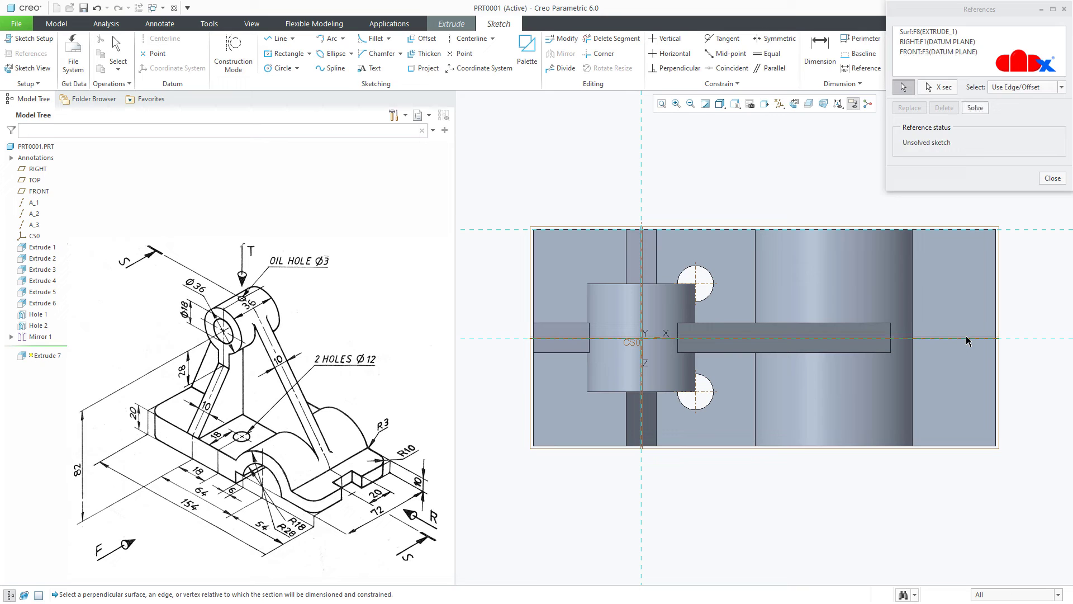
Step: Sketch a rectangle about 10 by 20 mm against the flange's end edge, straddling the horizontal reference
right_click(1032, 398)
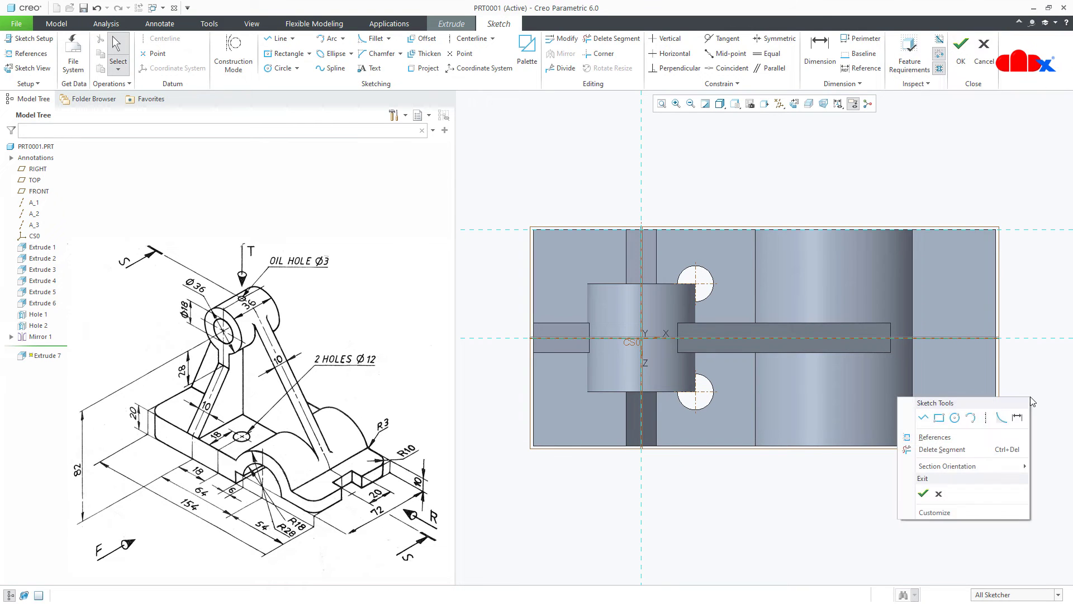
click(940, 419)
click(996, 310)
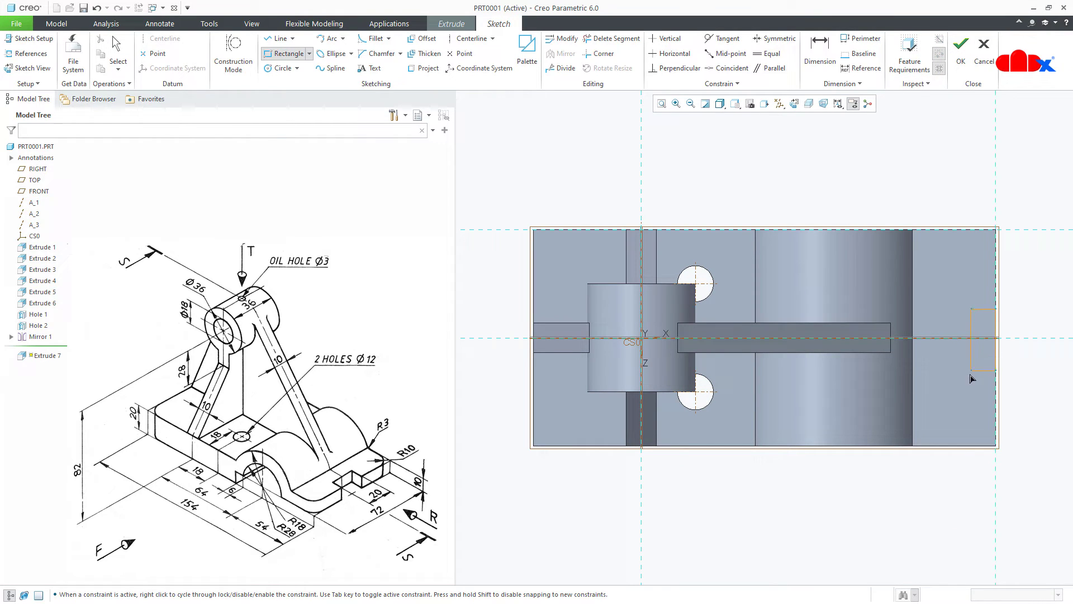
click(967, 370)
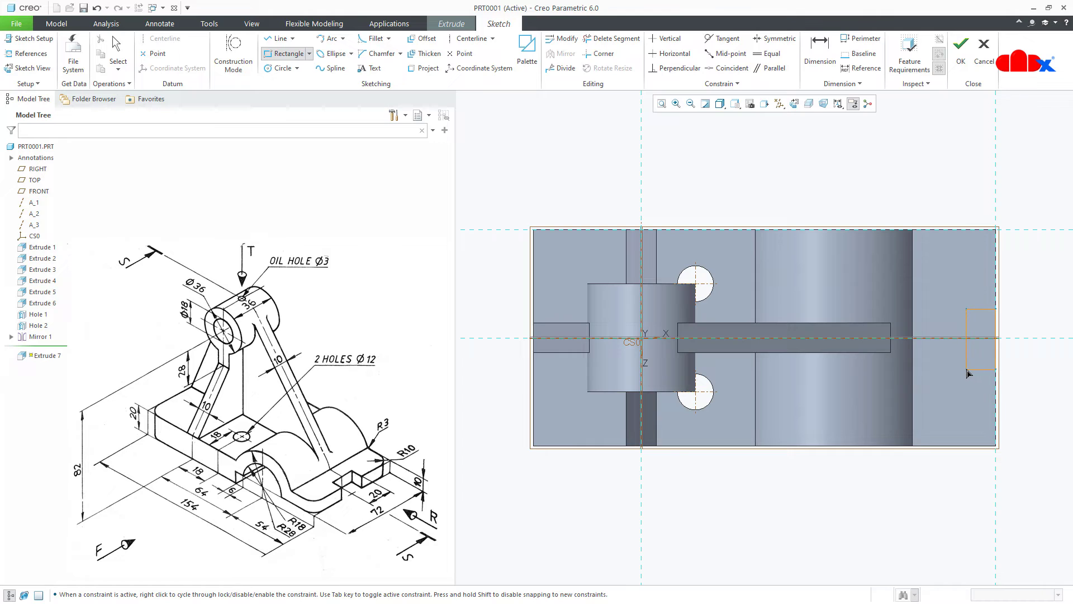
middle_click(1036, 390)
Step: Add a centerline along the horizontal reference and make the rectangle's inner corners symmetric about it
right_click(1030, 379)
click(988, 400)
click(1034, 339)
middle_click(950, 353)
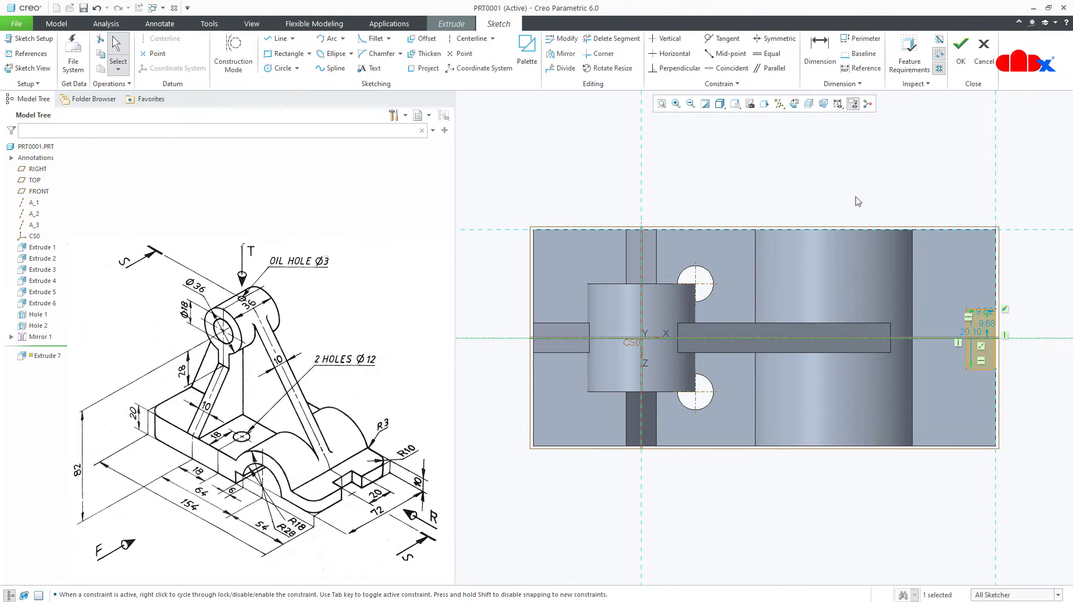
key(s)
click(965, 311)
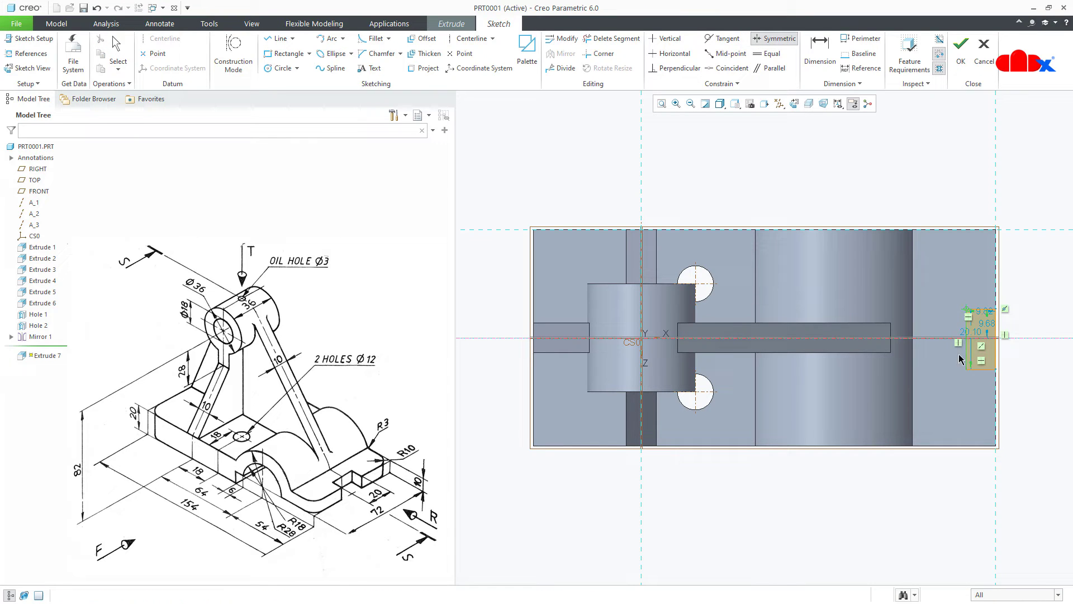
click(967, 369)
click(958, 338)
middle_click(950, 361)
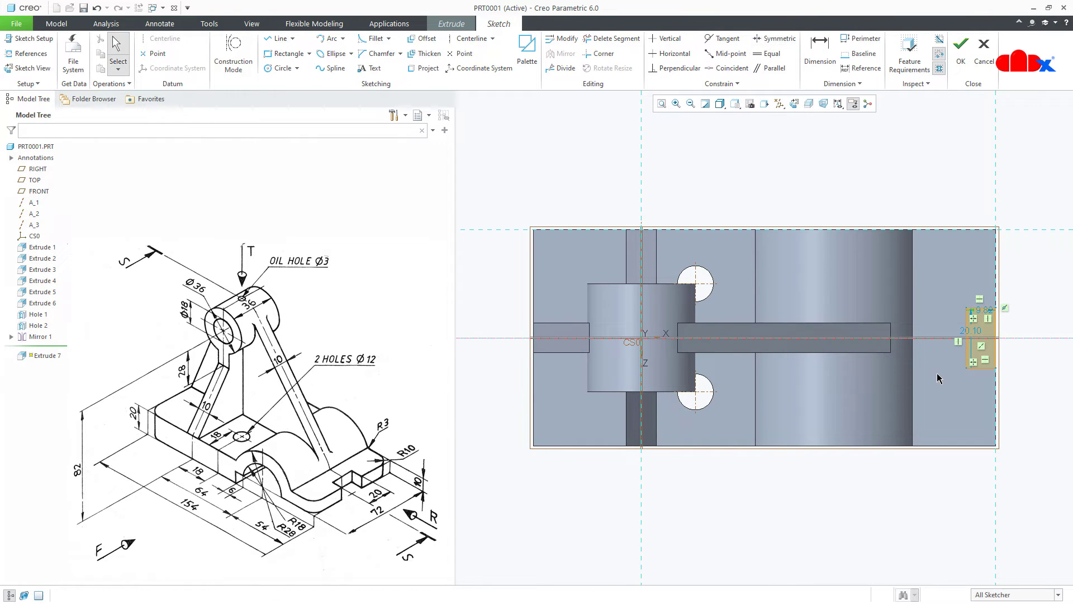
Step: Set the rectangle's depth into the flange to 10 mm and finish the sketch
key(Return)
double_click(987, 317)
text(10)
right_click(986, 312)
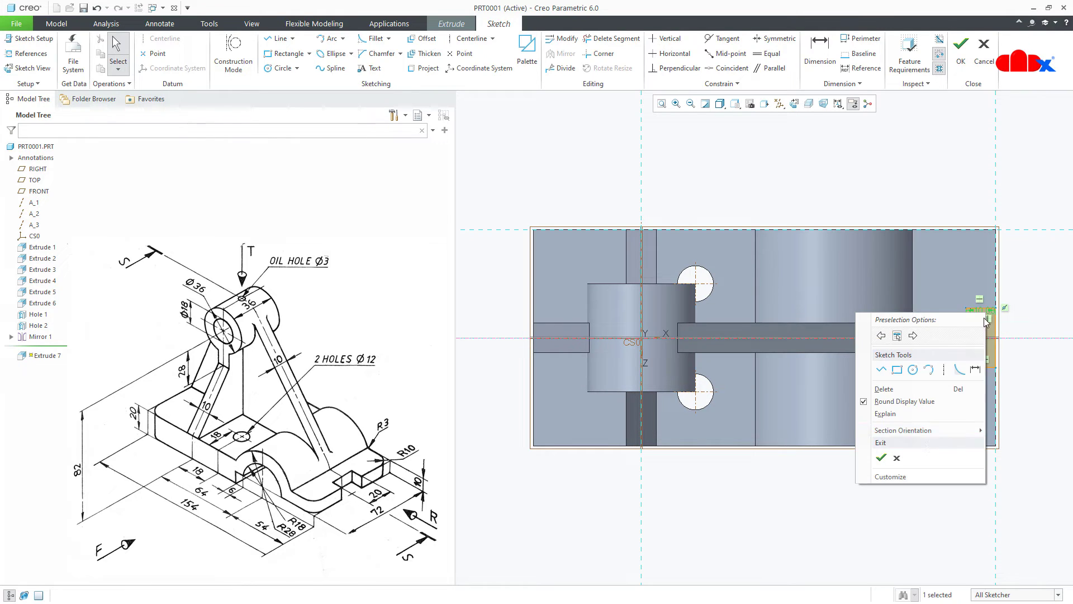
click(891, 444)
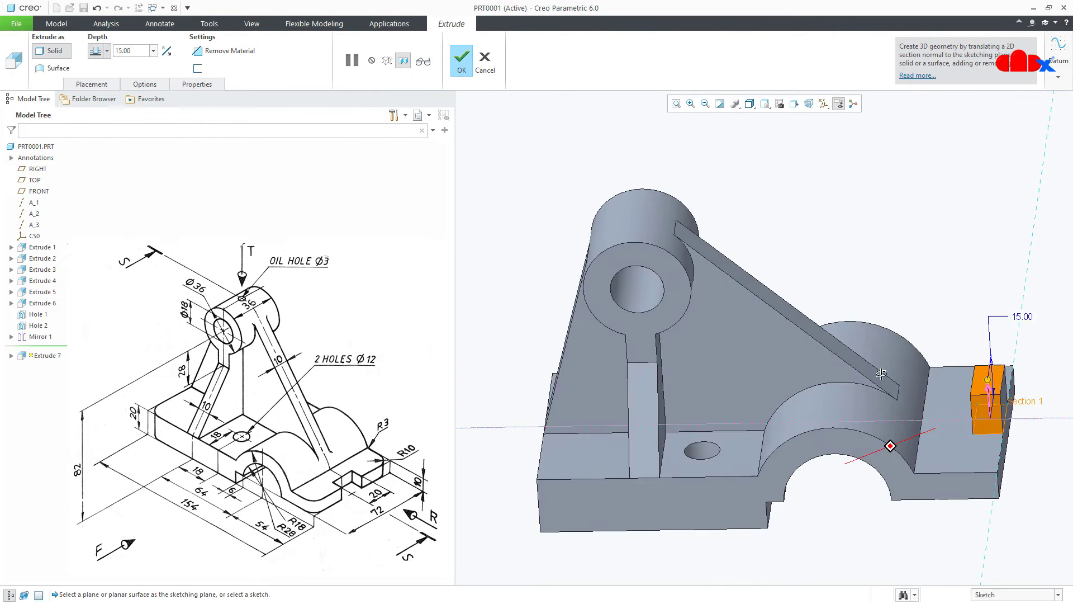
Step: Turn the extrude into a downward material-removing cut through the flange, complete it and restore the default view
click(998, 404)
key(ctrl+alt+p)
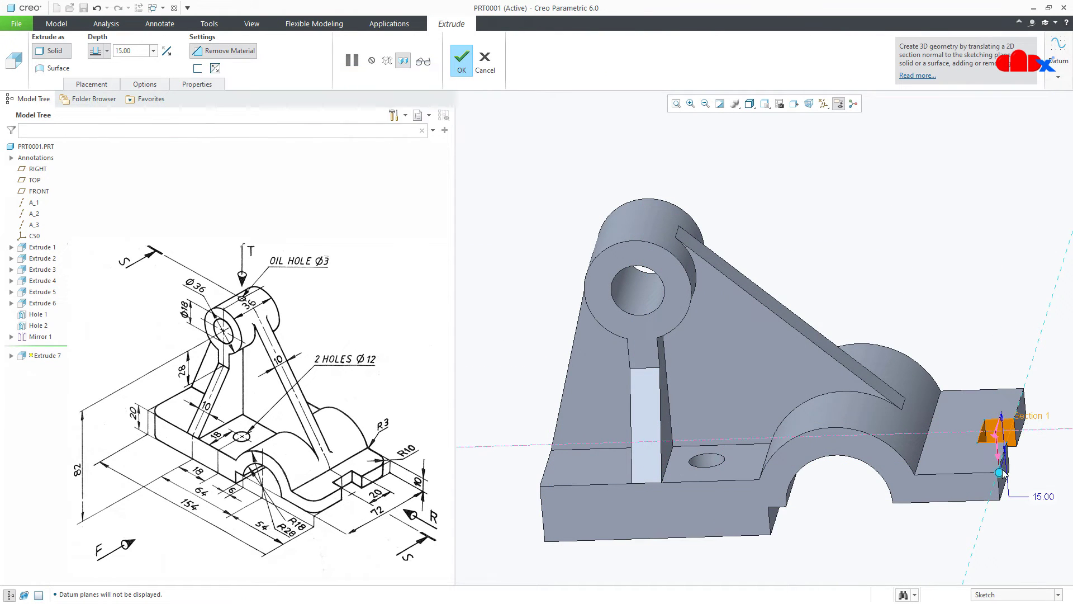
right_click(1000, 473)
click(980, 525)
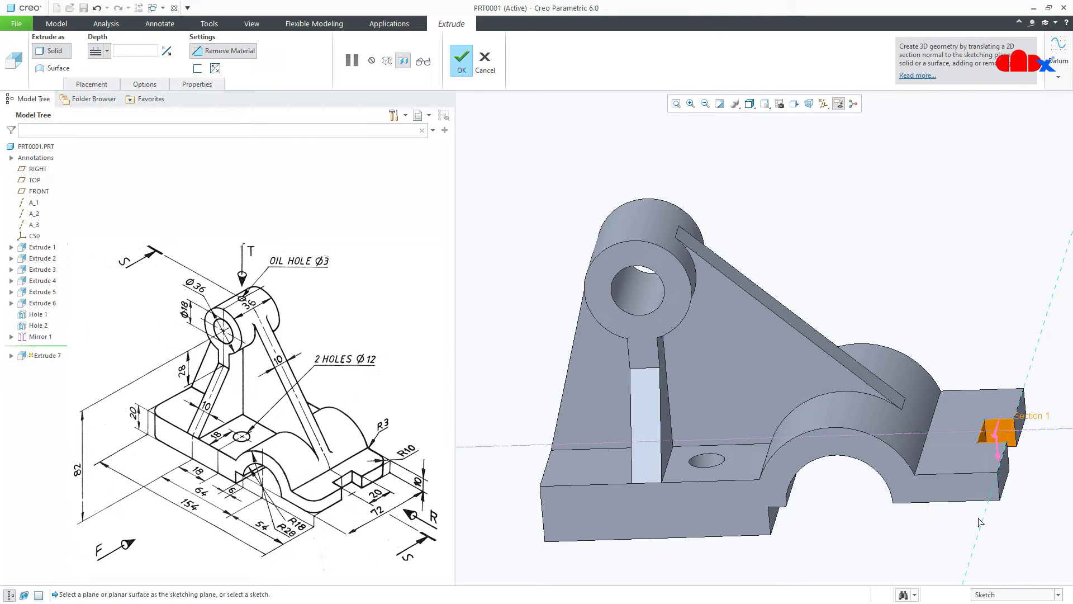
middle_click(979, 528)
key(ctrl+d)
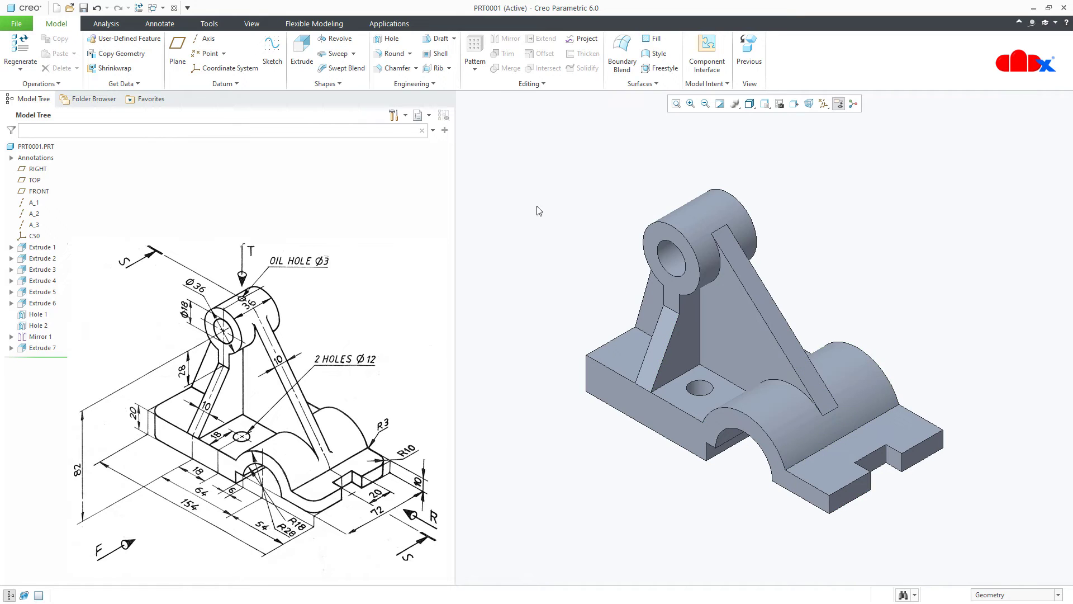
Step: Start a round on the vertical outer corner edges at both ends of the base
click(391, 53)
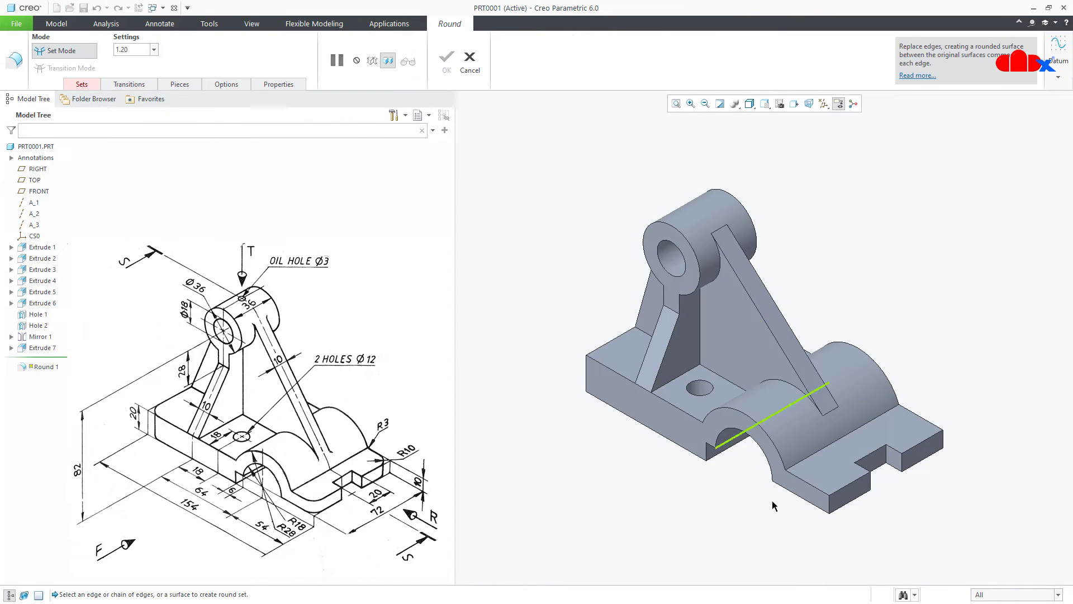
ctrl+click(943, 442)
ctrl+click(587, 373)
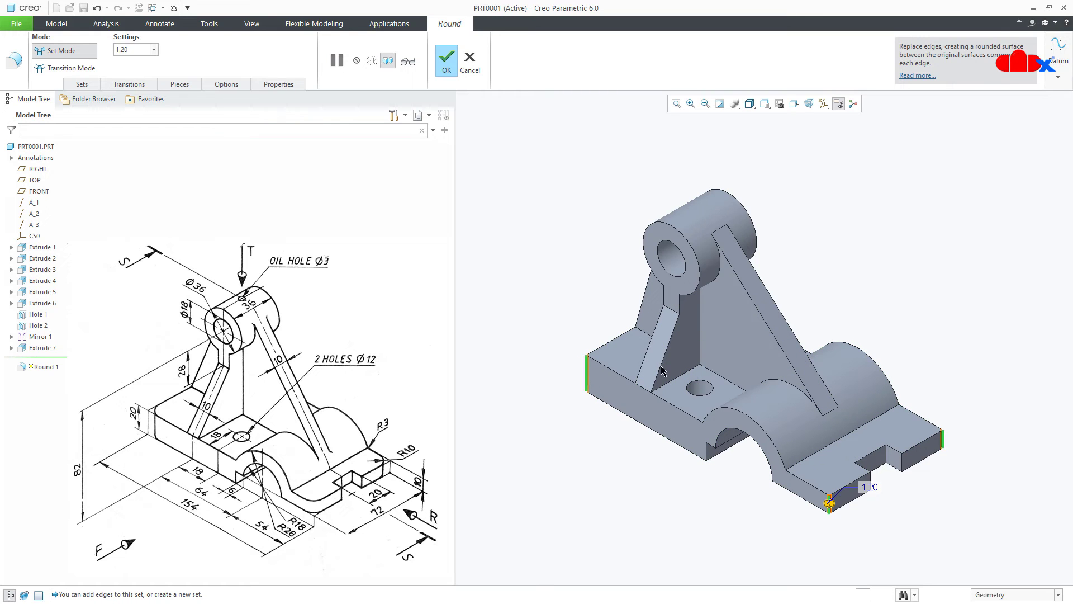
middle_drag(710, 340, 690, 363)
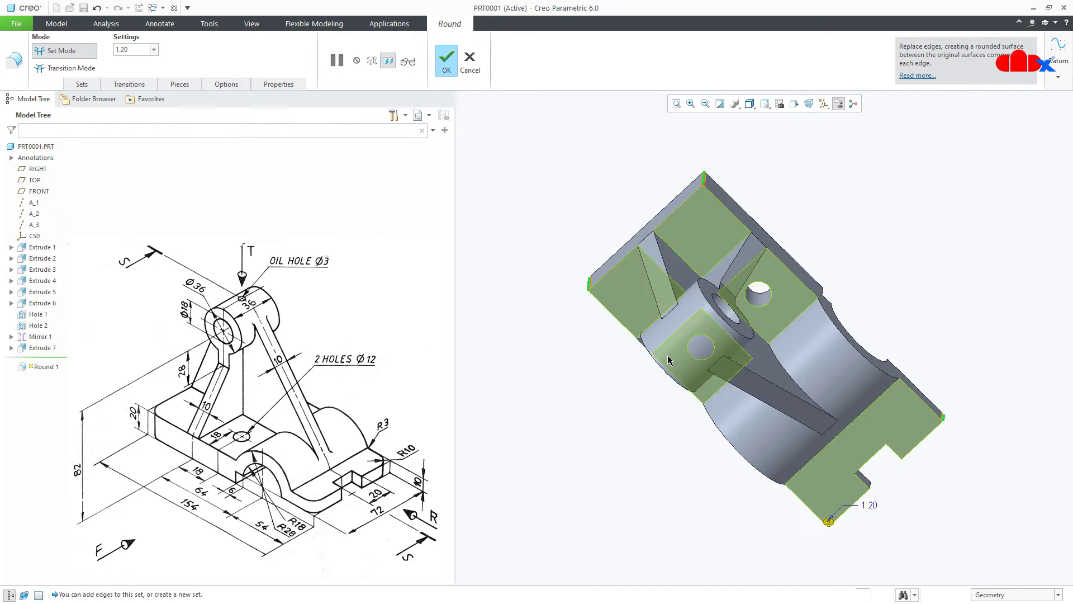
middle_drag(667, 431, 816, 500)
Step: Set the corner rounds' radius to 10 mm, complete the feature and restore the default view
double_click(868, 538)
text(10)
key(Return)
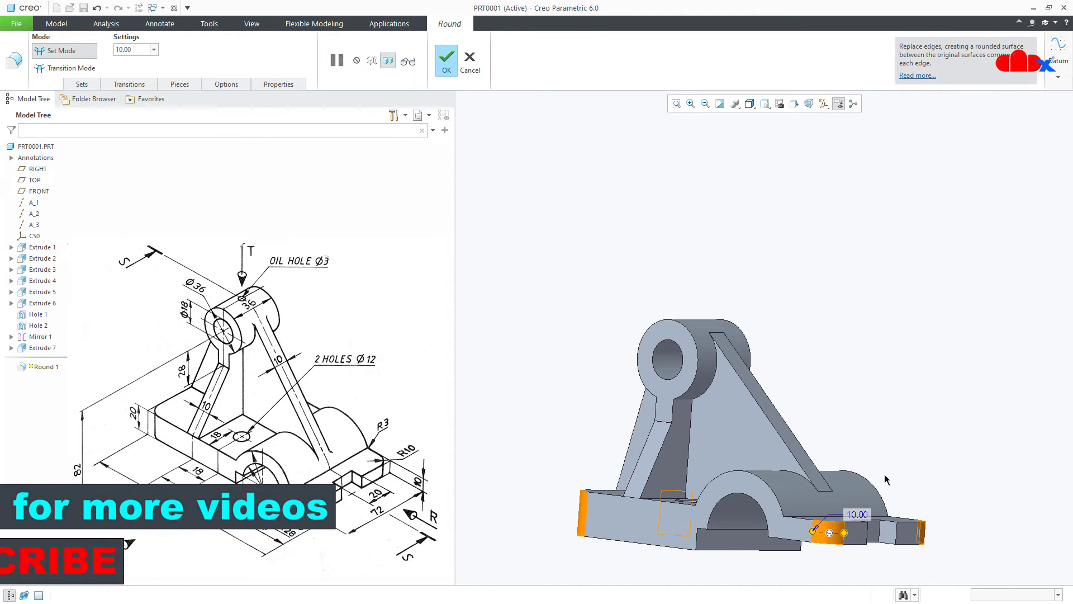
middle_click(884, 474)
key(ctrl+d)
click(838, 559)
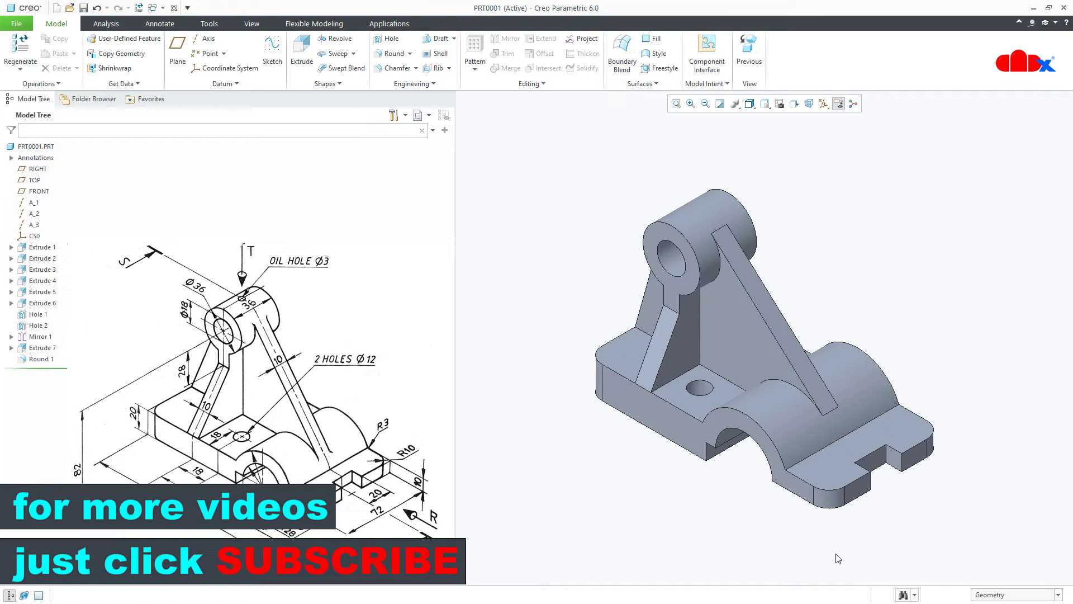
Step: Apply the white ceramic appearance to the whole part using the Part selection filter
click(251, 23)
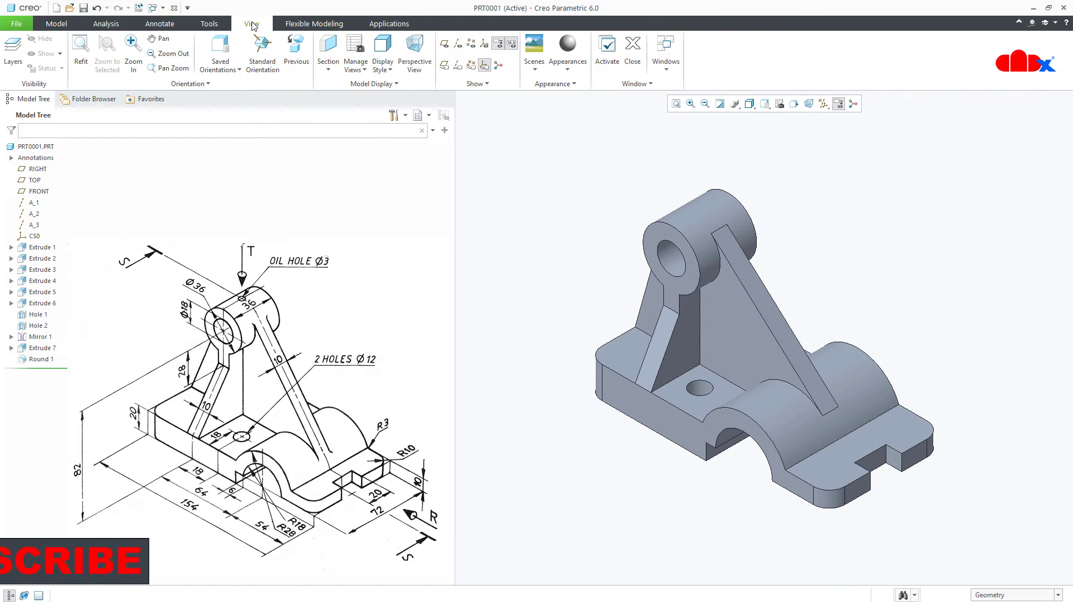
click(557, 70)
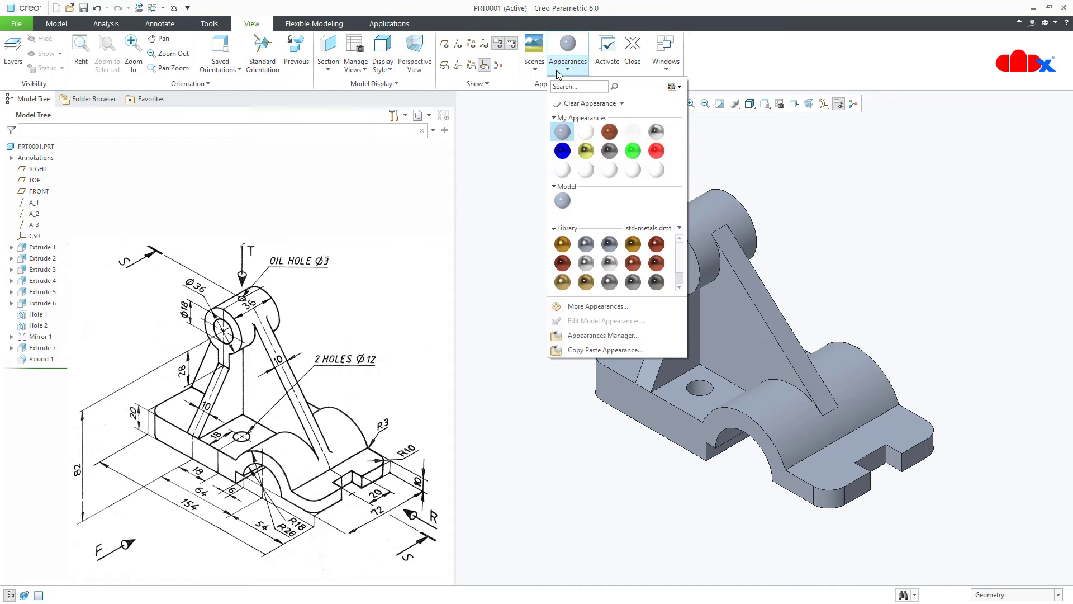
click(586, 131)
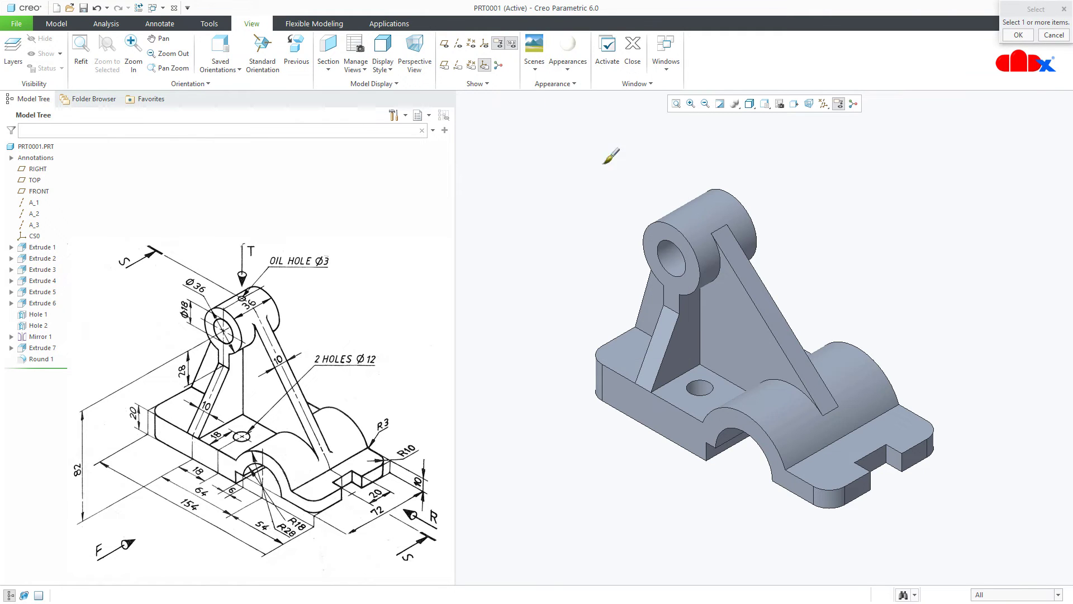
click(993, 594)
click(990, 573)
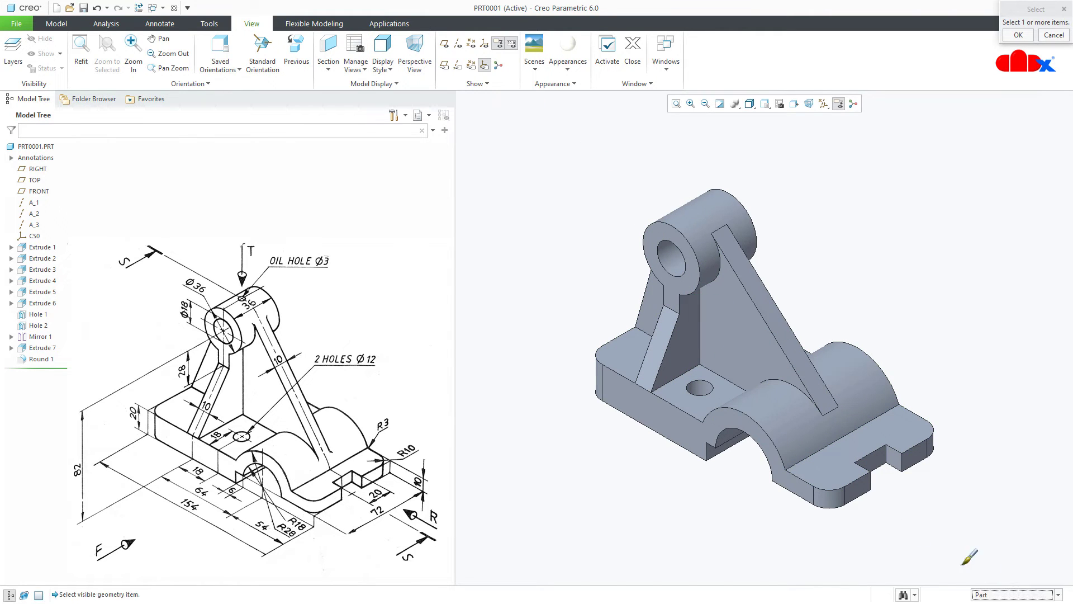
click(847, 409)
middle_click(910, 356)
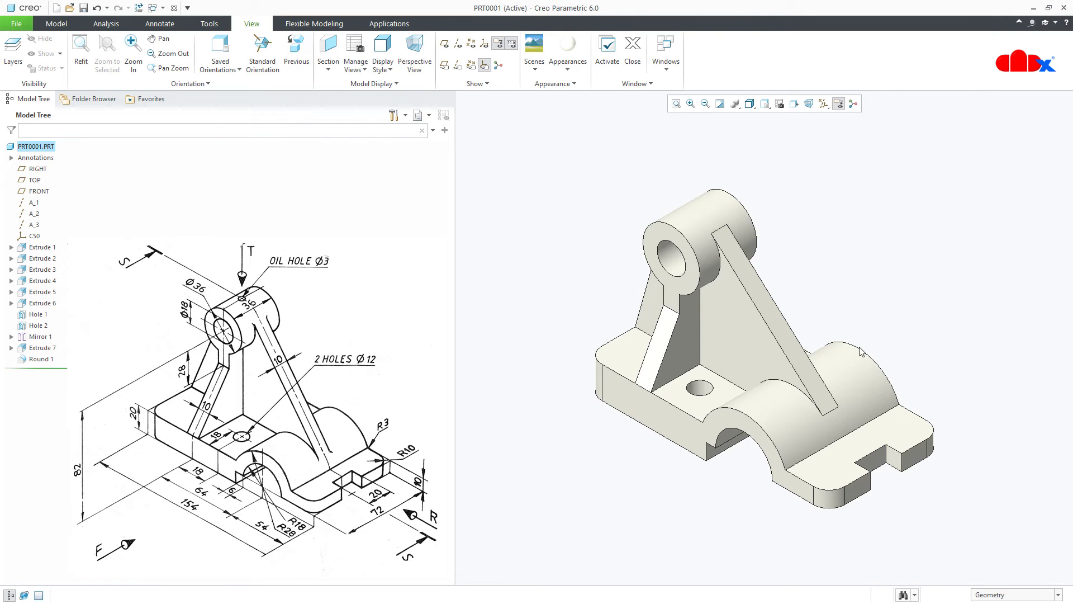
Step: Edit the model's ptc-ceramic appearance, changing its color to pink with the color wheel
click(567, 53)
right_click(570, 201)
click(593, 205)
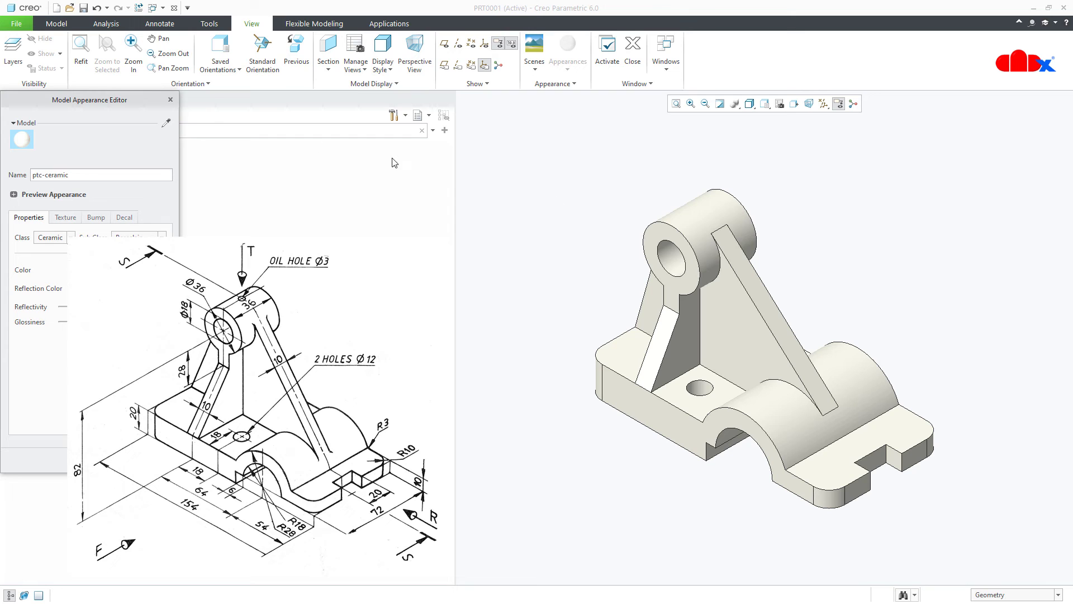
drag(146, 109, 620, 187)
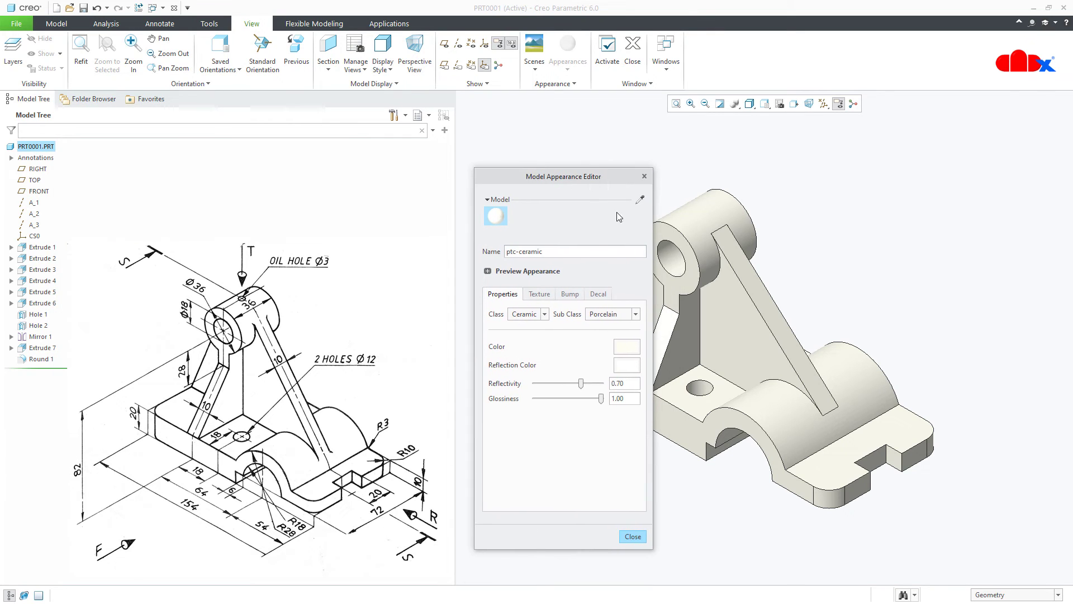
click(627, 347)
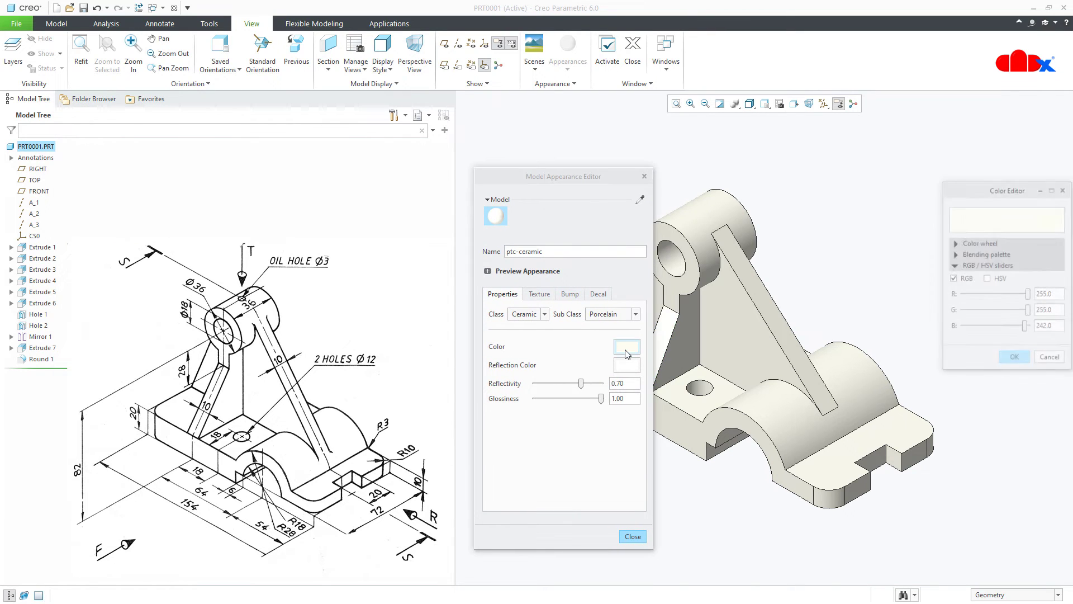
click(956, 244)
mouse_move(981, 312)
mouse_down()
mouse_move(995, 327)
mouse_move(1023, 328)
mouse_up()
click(1015, 493)
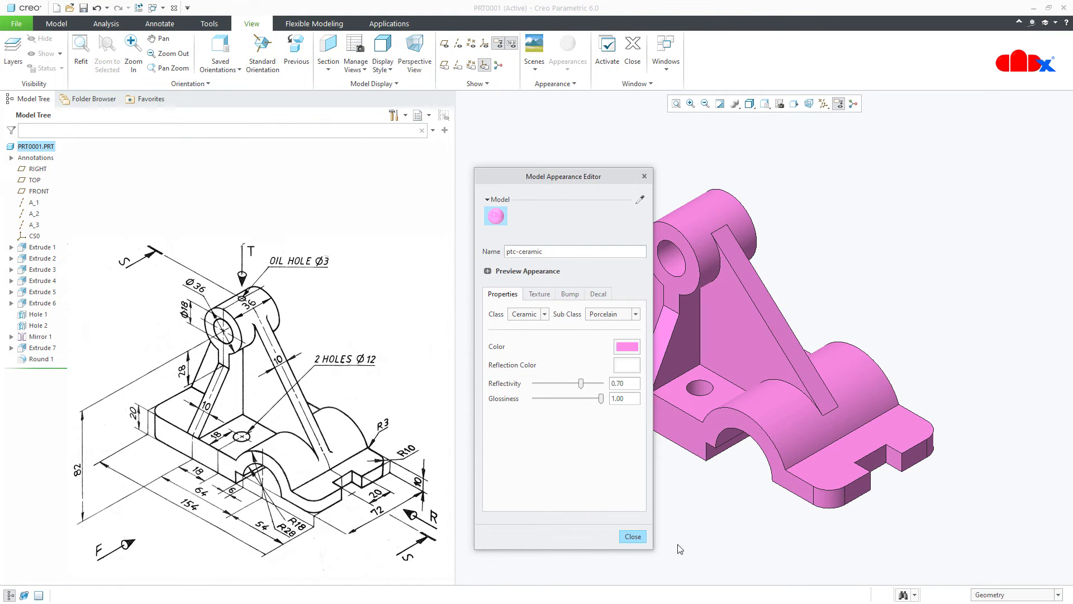
click(637, 538)
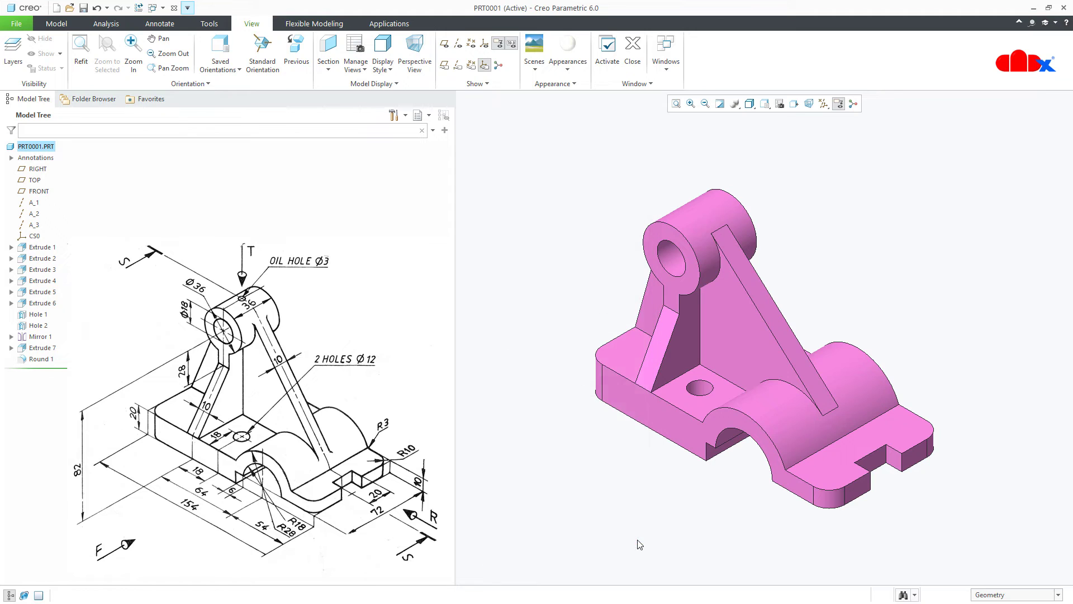
Step: Apply a grey metallic appearance to the cylinder's bore, a Ø12 hole, the arch cut and the end notch as intent surfaces
click(568, 61)
click(642, 129)
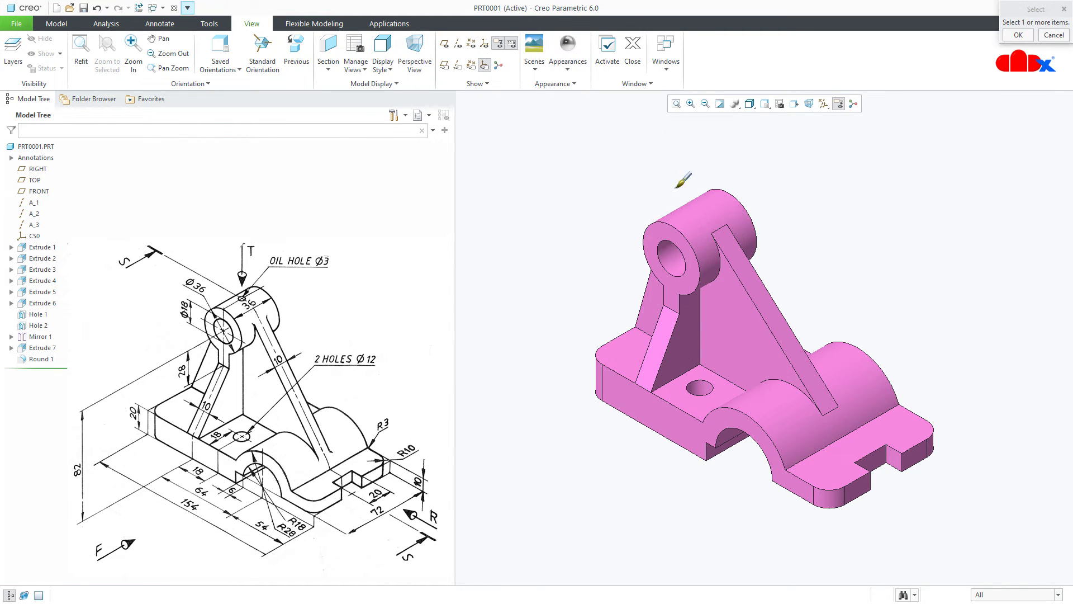
click(1001, 595)
click(1002, 574)
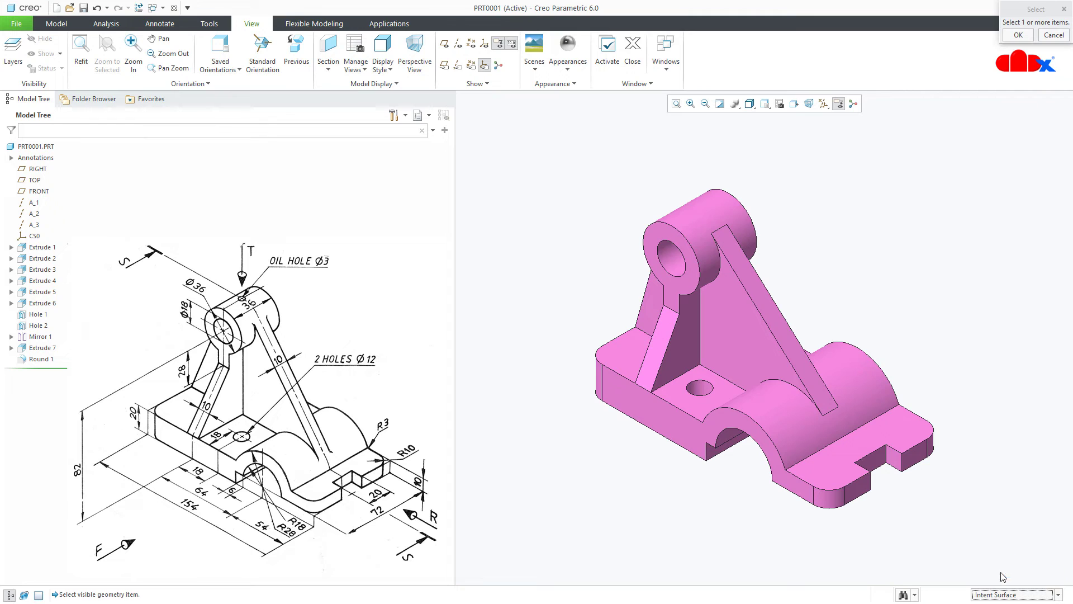
click(677, 255)
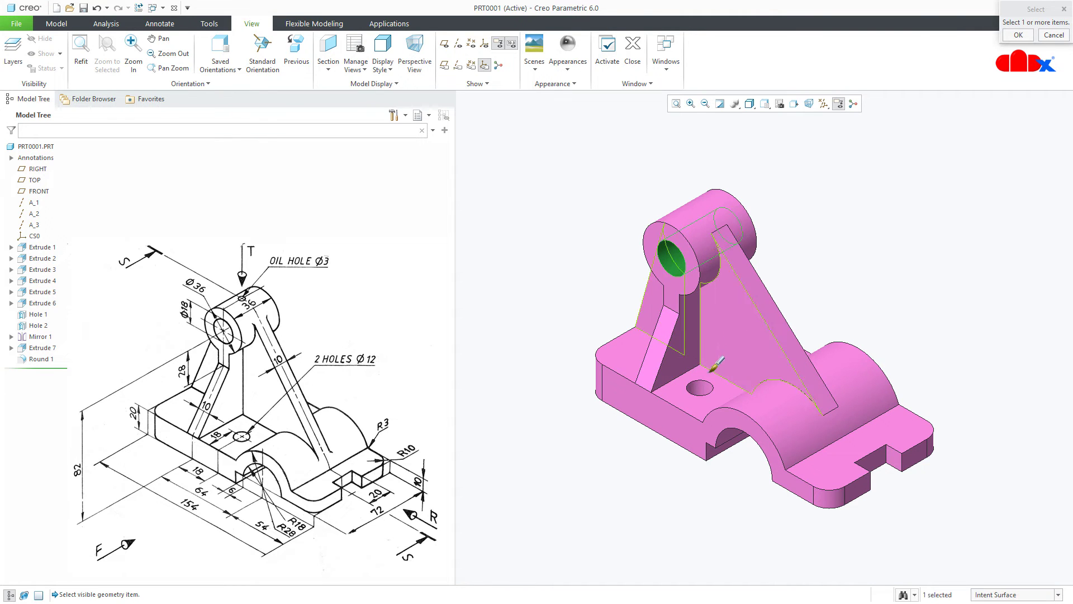
ctrl+click(706, 392)
ctrl+click(726, 439)
ctrl+click(880, 458)
middle_drag(839, 391, 785, 282)
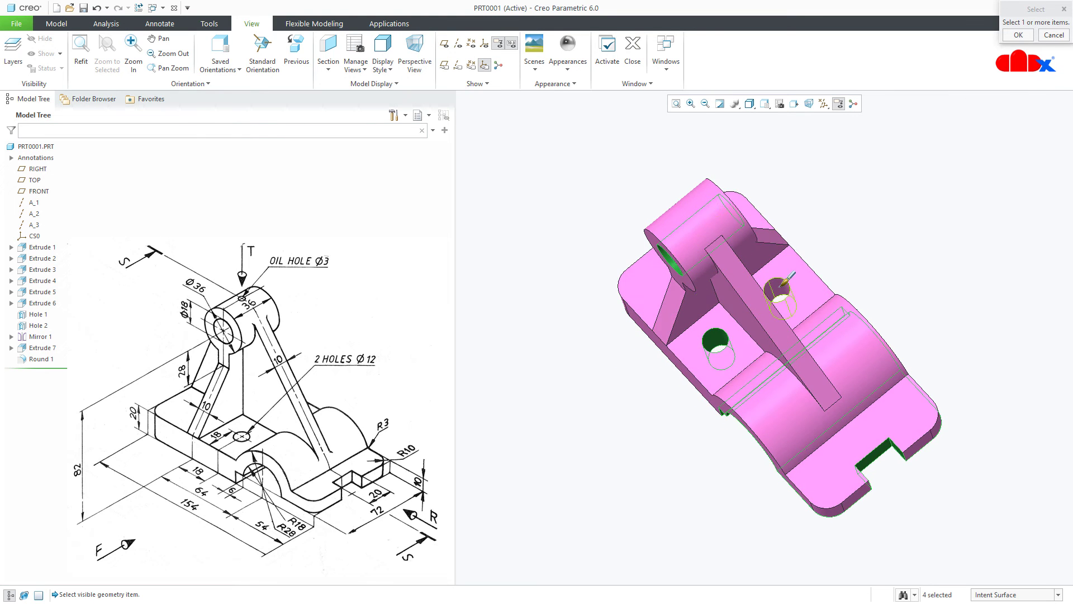
middle_click(655, 467)
key(ctrl+d)
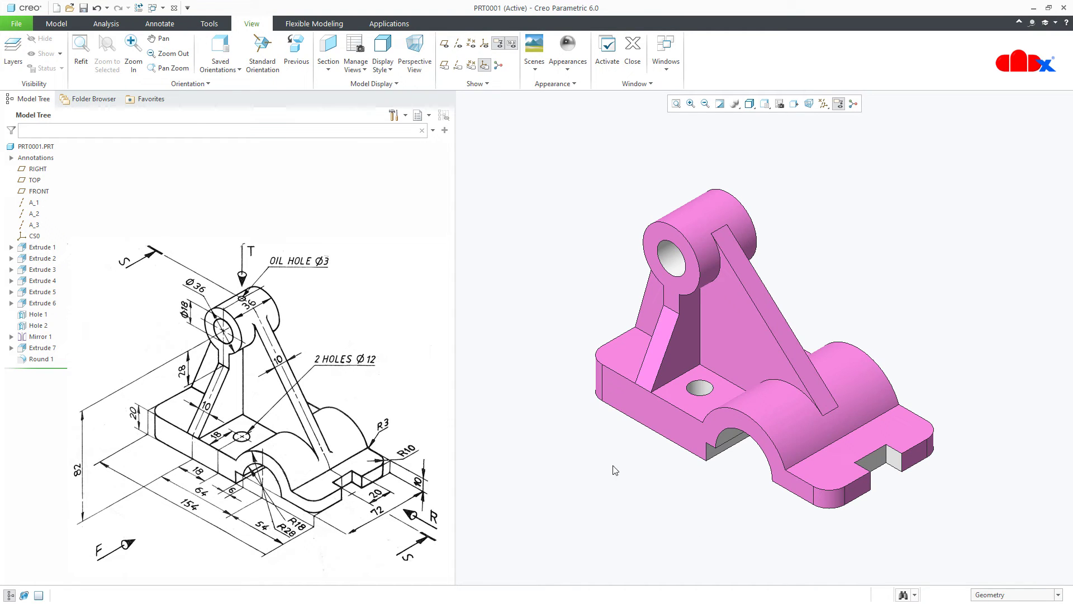
Step: Show the 118 mm and 72 mm driving dimensions of the first base extrusion as model annotations
click(161, 24)
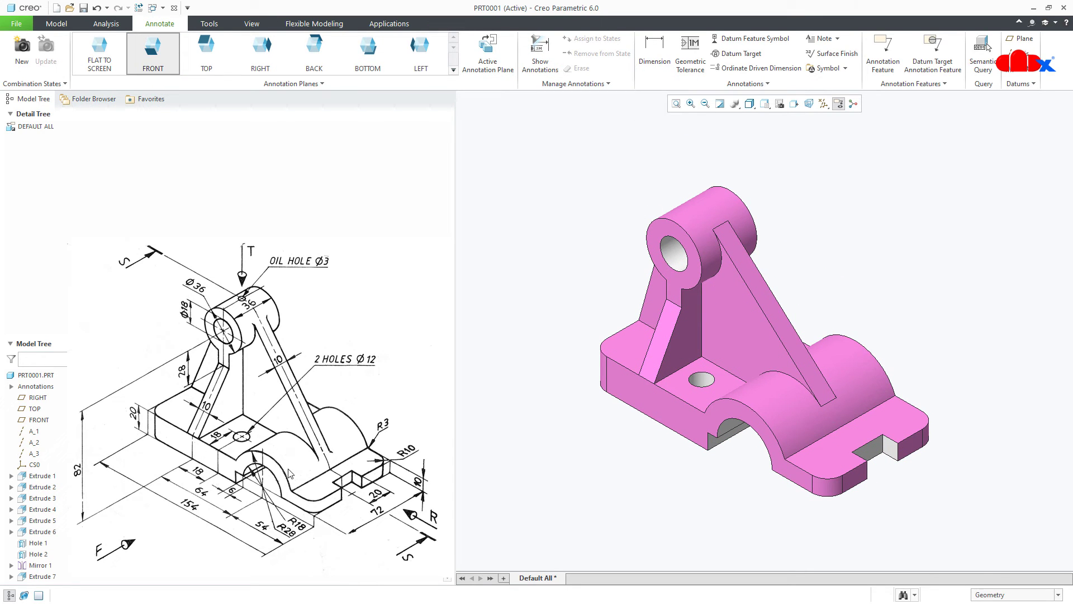
click(540, 54)
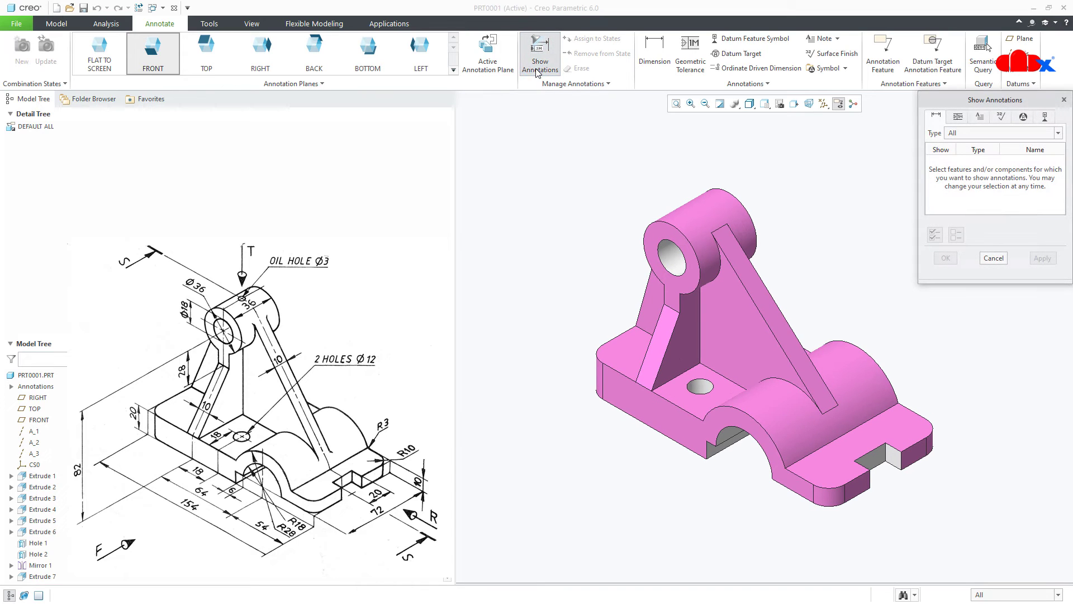
click(41, 475)
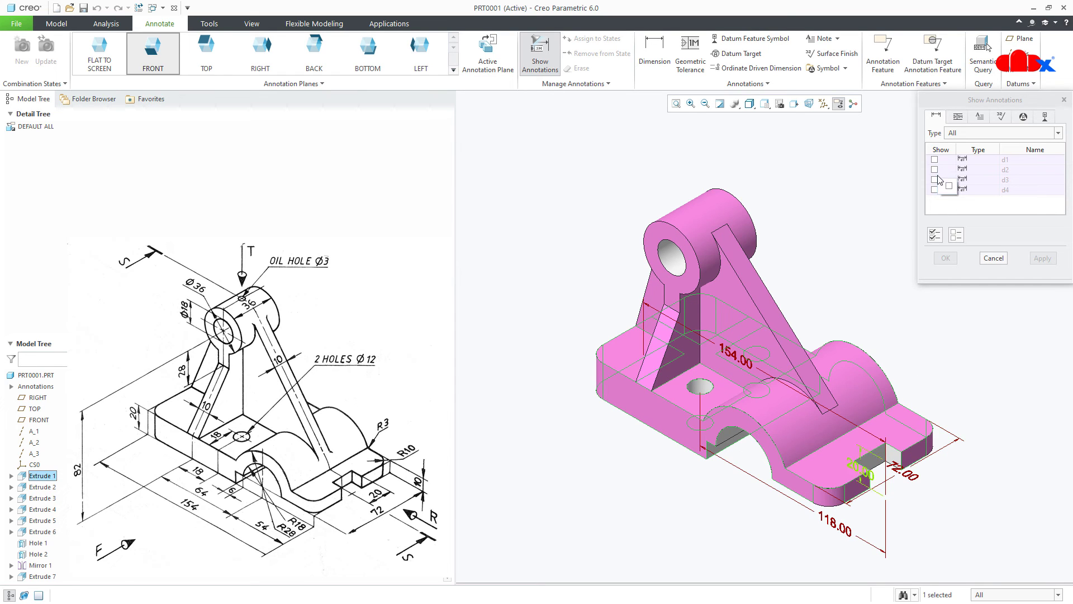
click(885, 426)
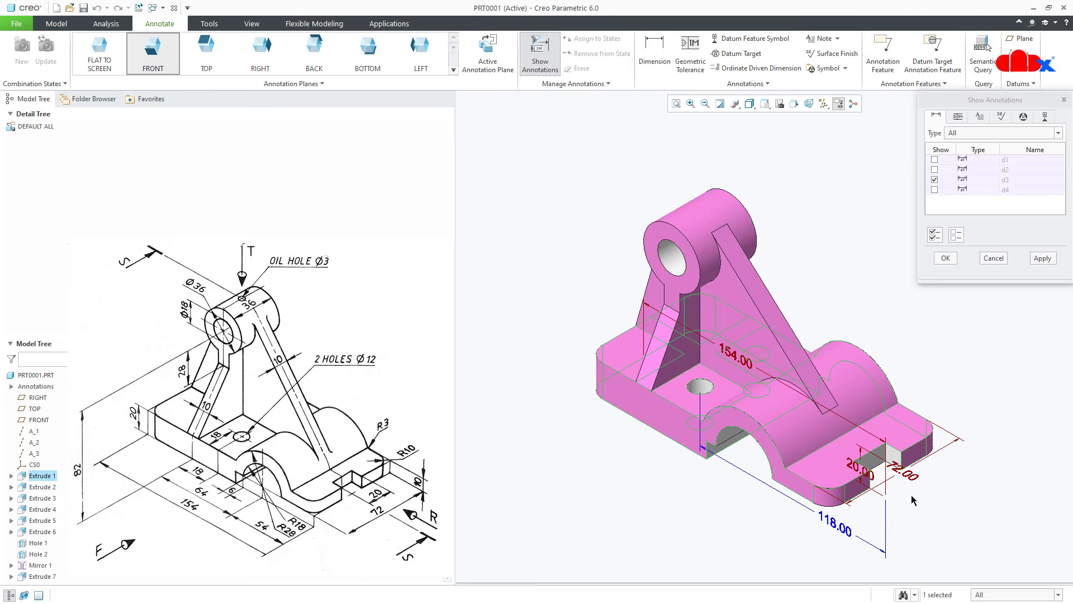
click(926, 466)
click(1042, 259)
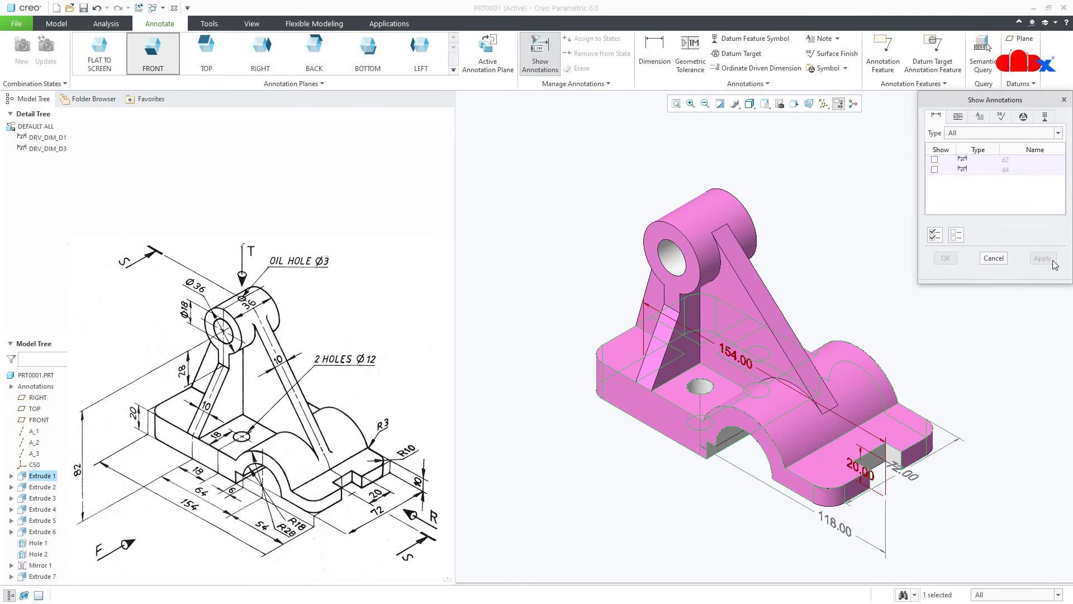
click(1005, 259)
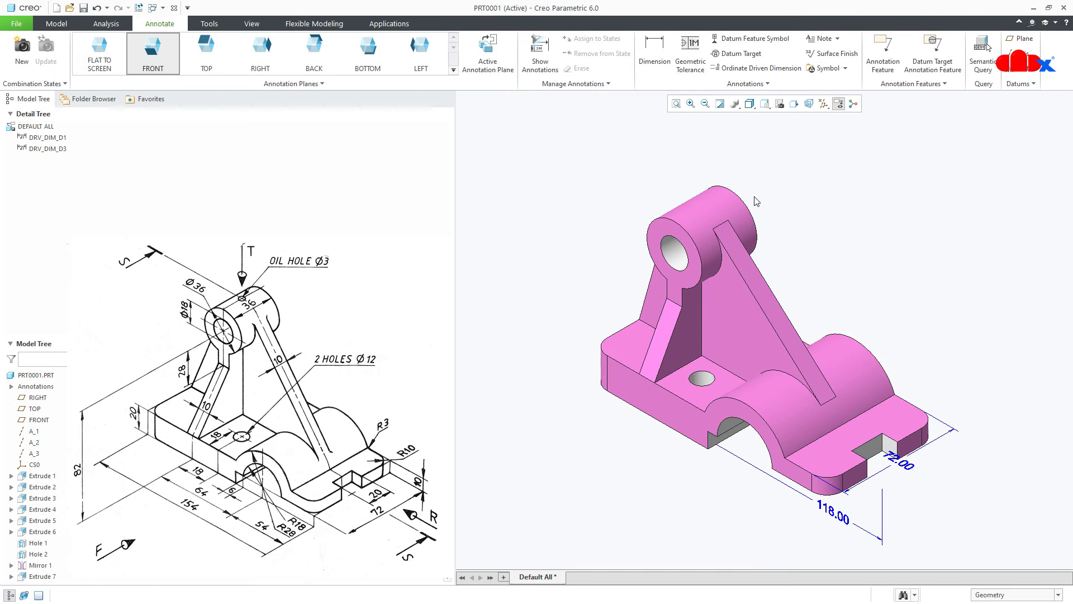
Step: Add a height dimension between the bracket's lower base edge and the upper cylinder bore on the RIGHT annotation plane
click(654, 67)
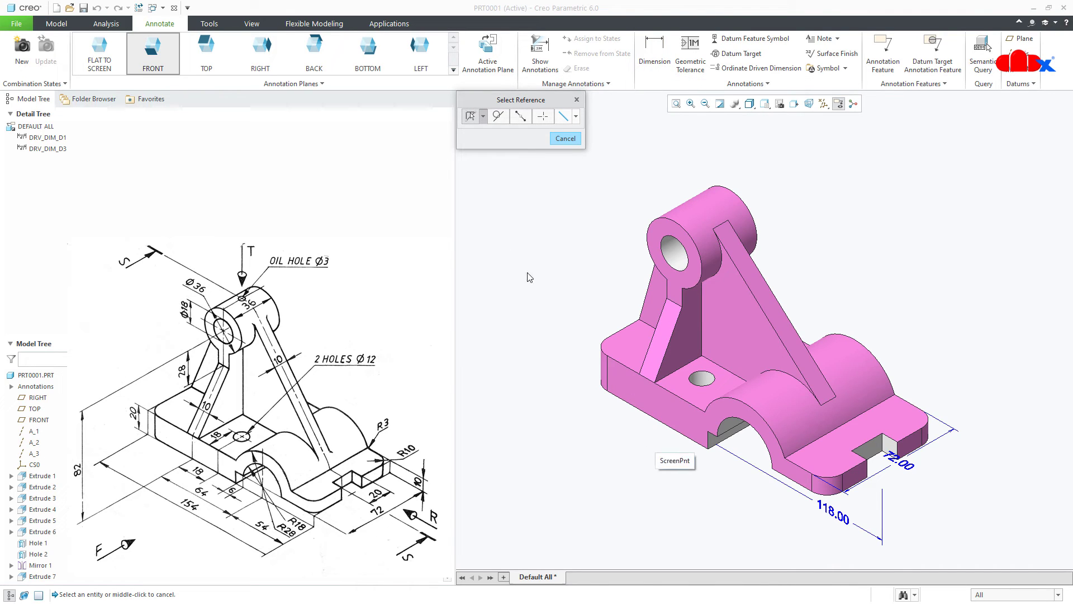
click(274, 71)
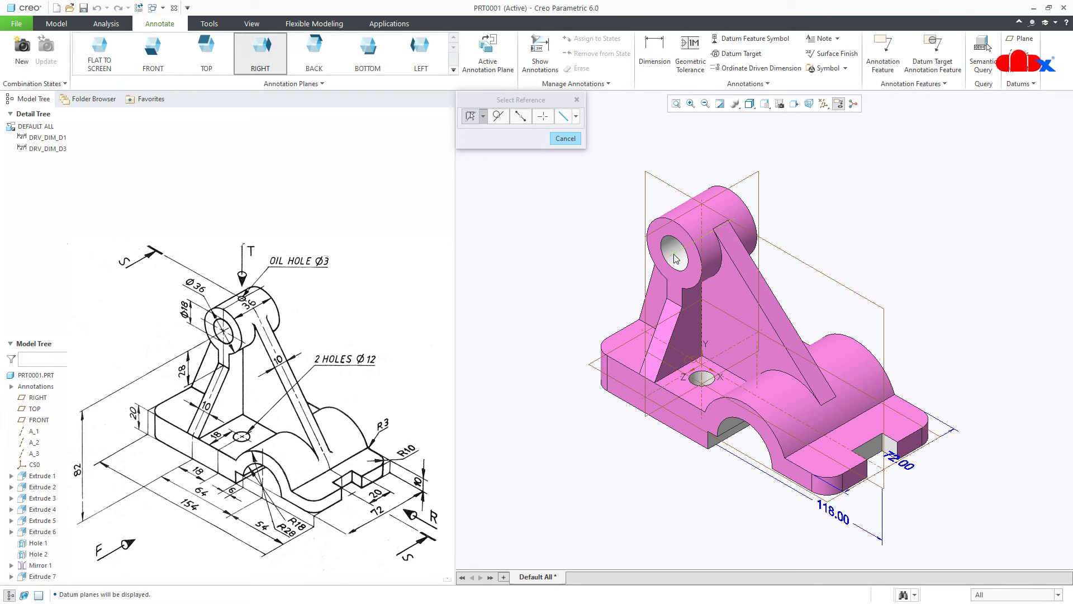
click(657, 420)
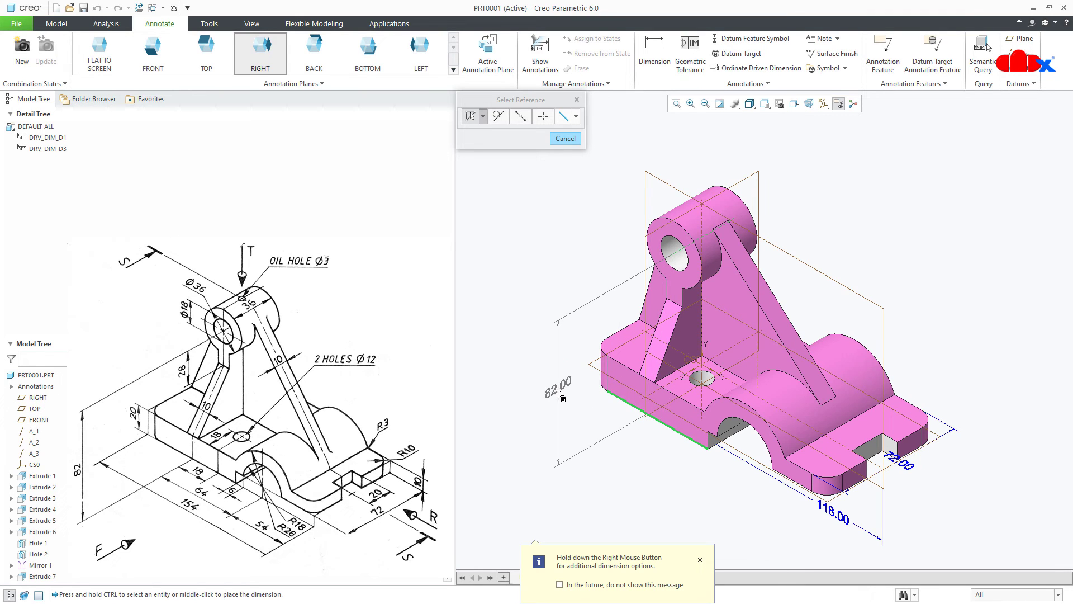
middle_click(558, 398)
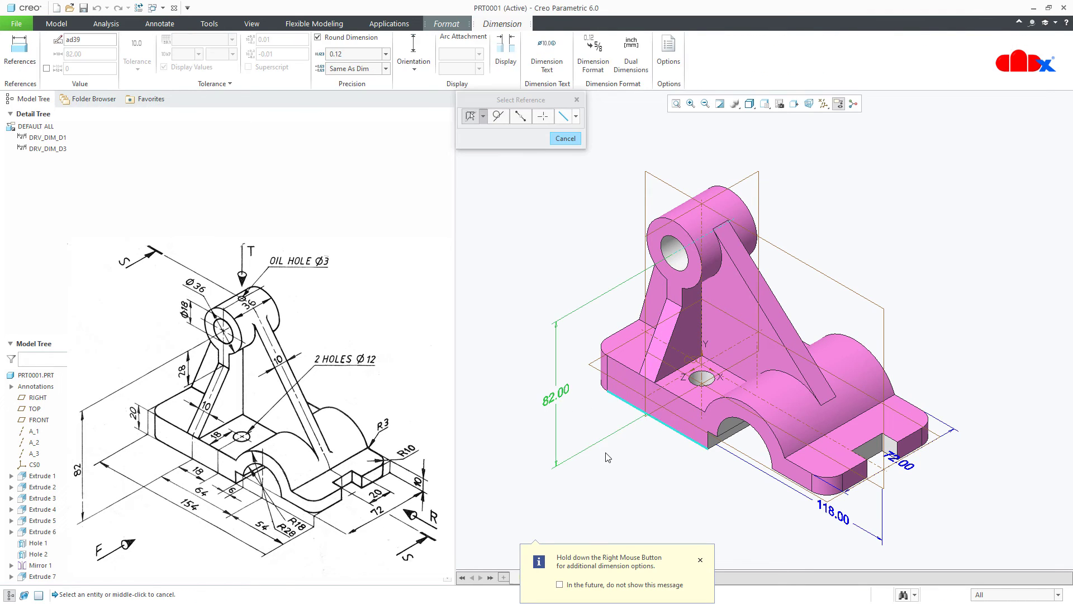
click(660, 473)
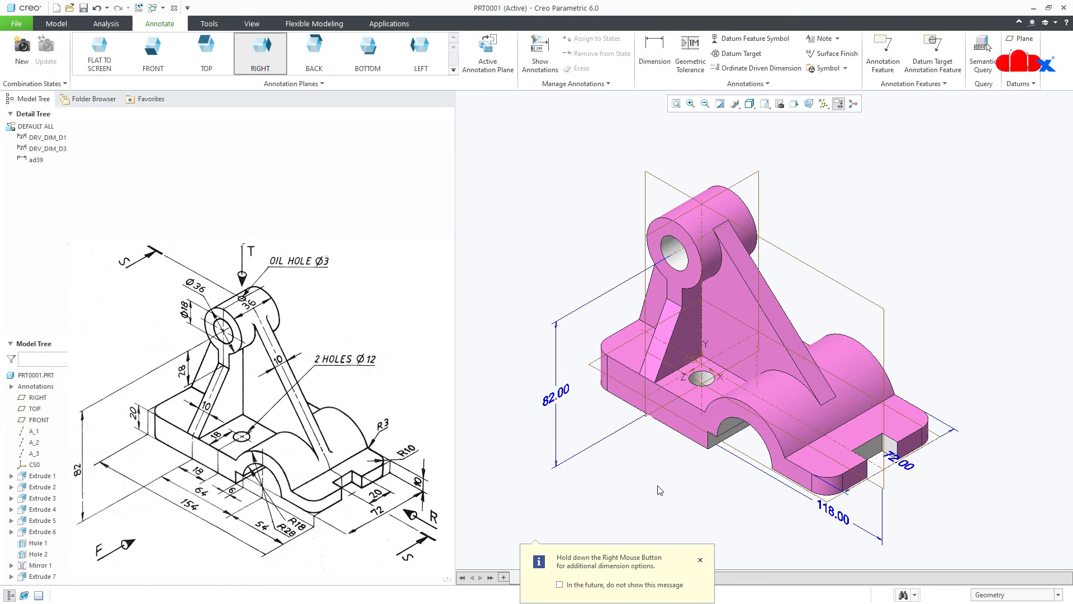
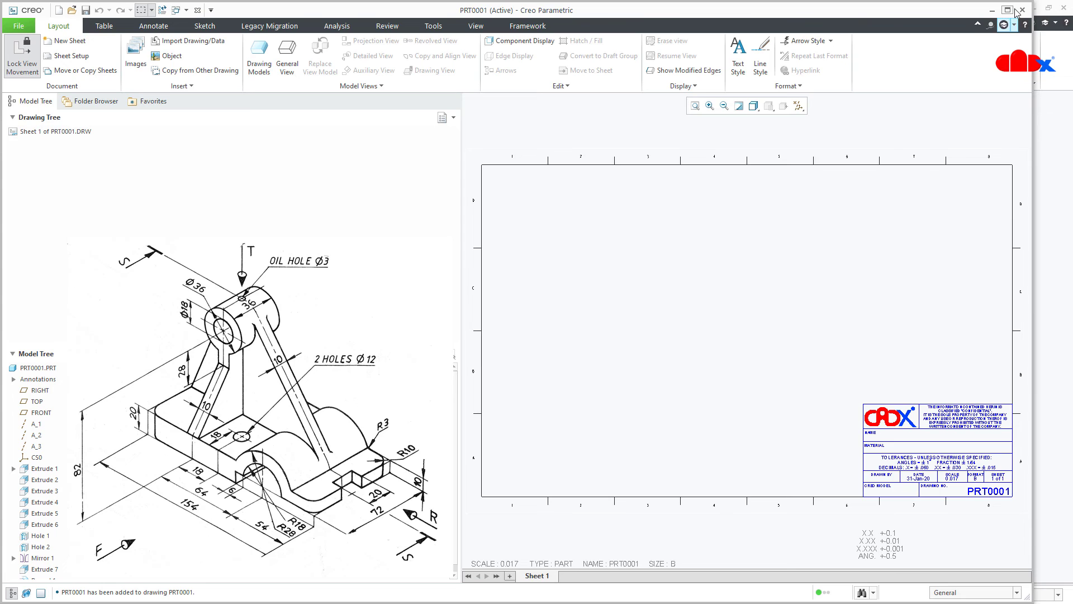
Step: Place a general view of the bracket on the drawing sheet in its default orientation, with the drawing window maximized
click(1008, 10)
click(295, 58)
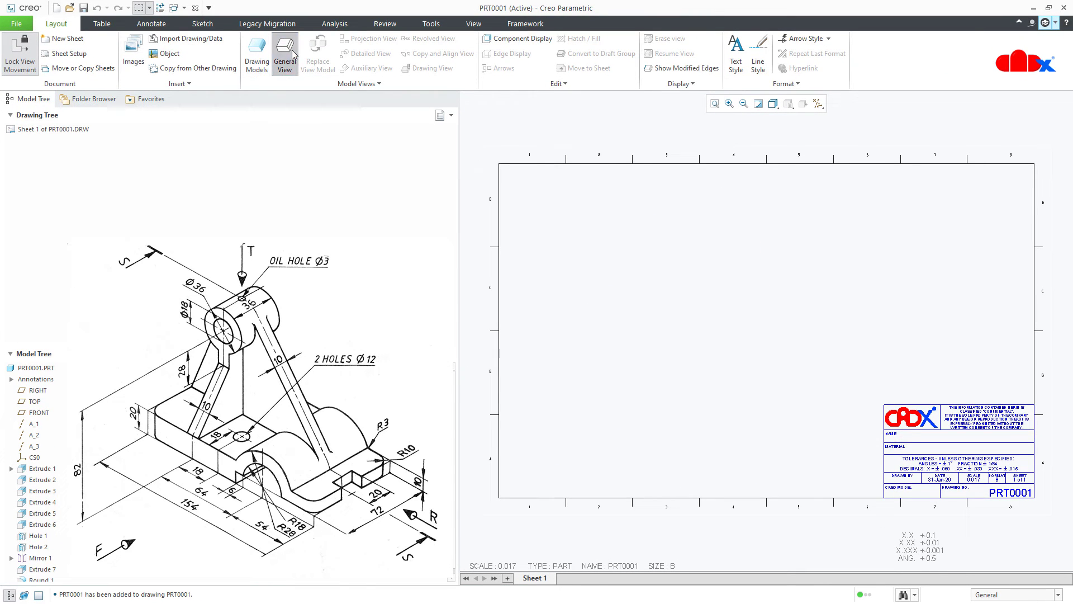
click(546, 382)
click(656, 361)
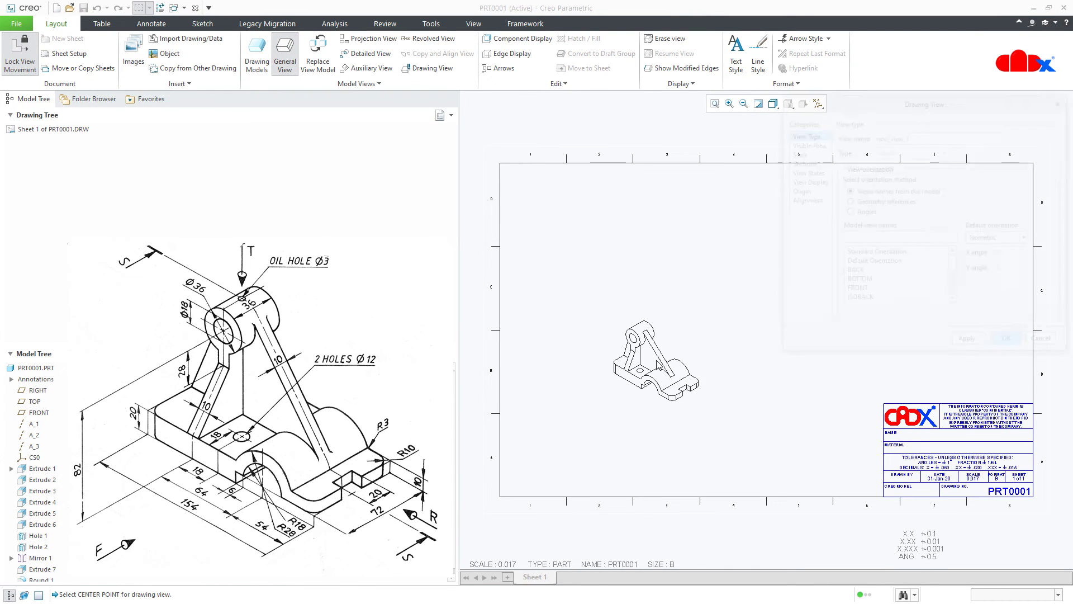
click(1022, 343)
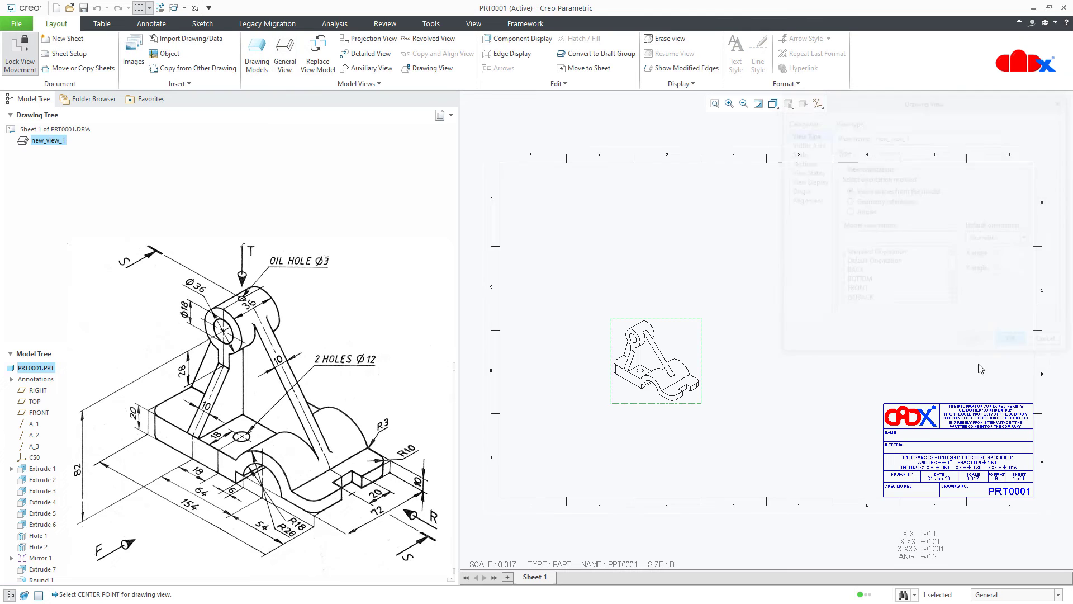
Step: Set the drawing sheet's scale to .05
double_click(510, 566)
text(.)
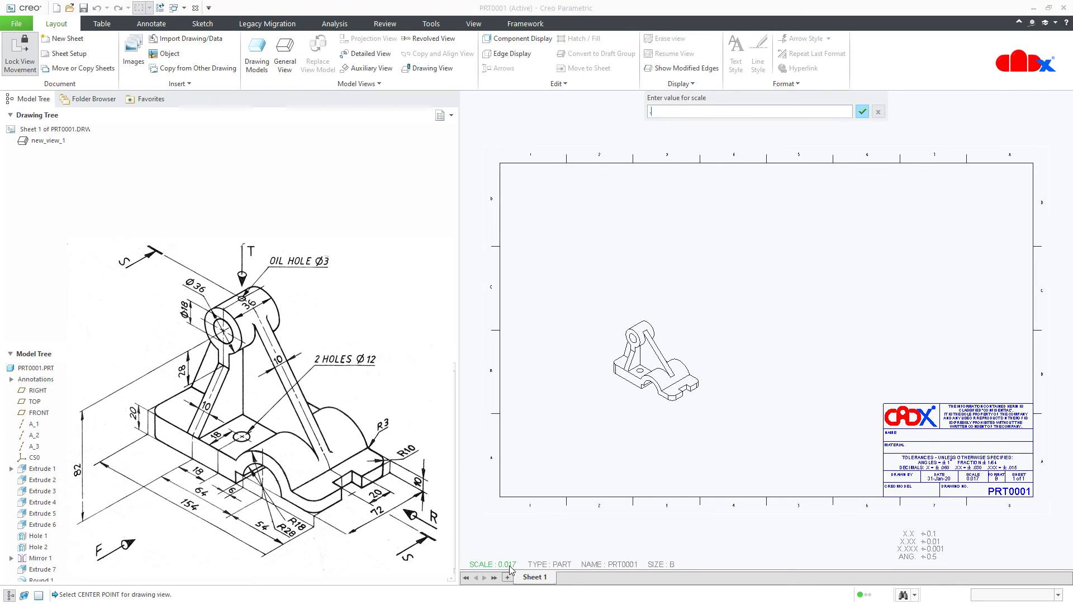
text(05)
key(Return)
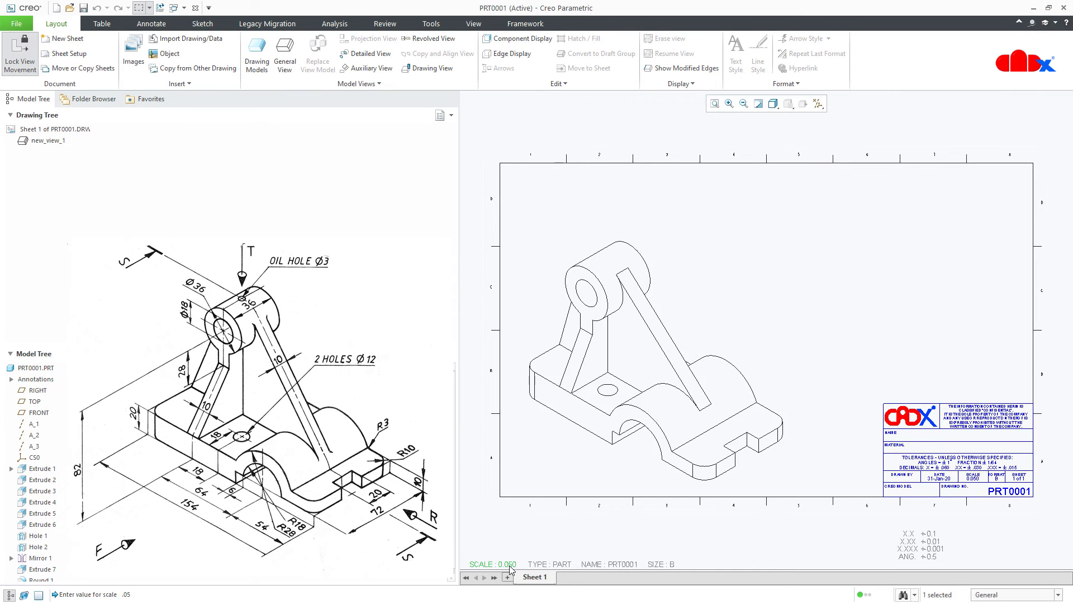
Step: Unlock view movement and shift the bracket view slightly up so it sits well inside the sheet border
click(34, 69)
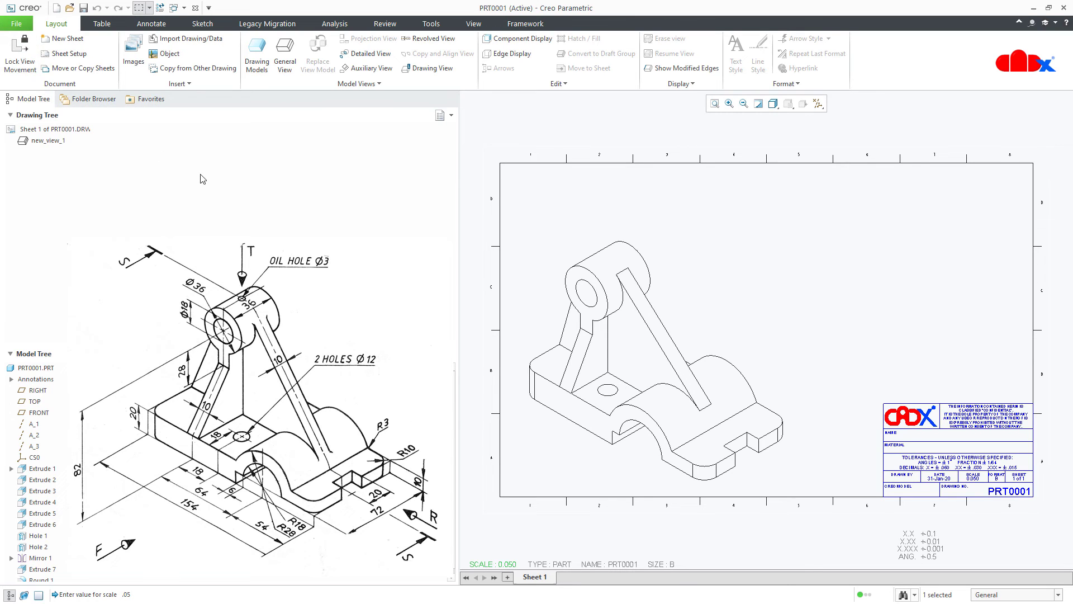
click(763, 385)
drag(771, 367, 788, 333)
click(876, 322)
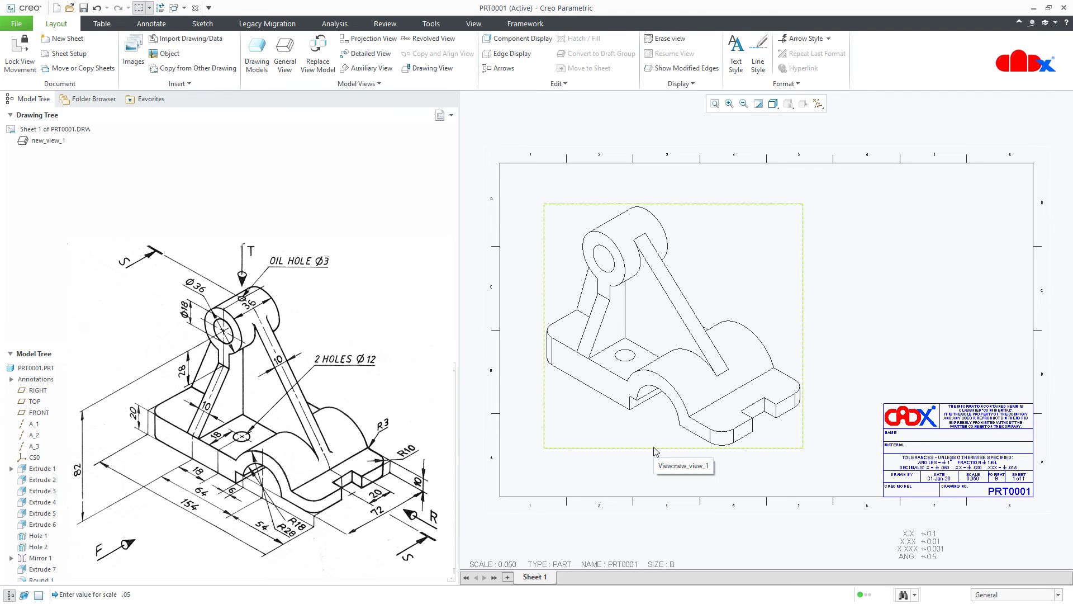
Step: Open the drawing's detail options from its properties and search for options containing 3d
click(16, 23)
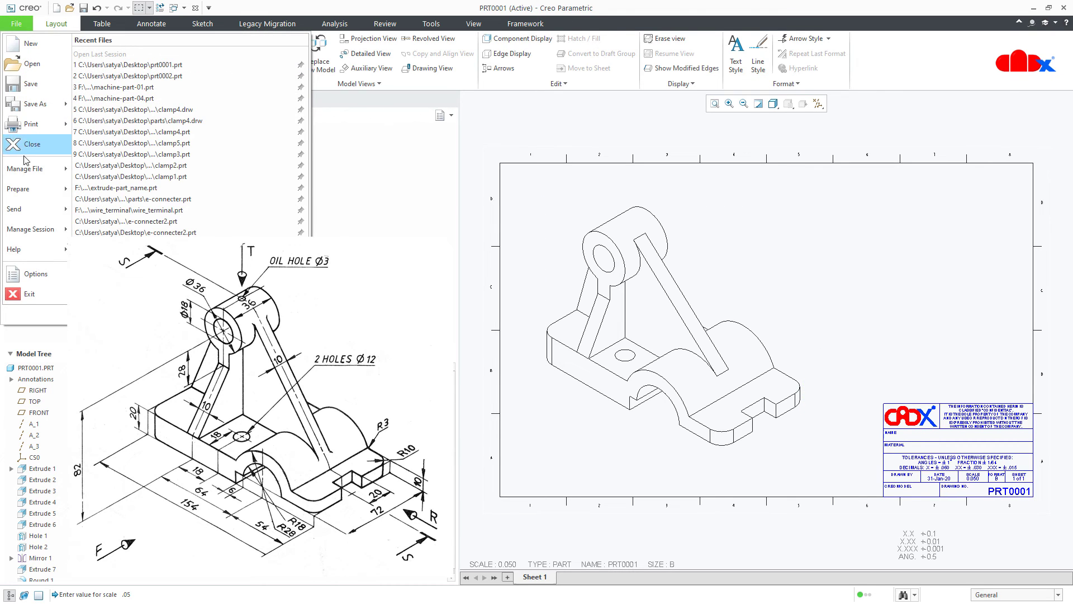
mouse_move(28, 191)
click(269, 59)
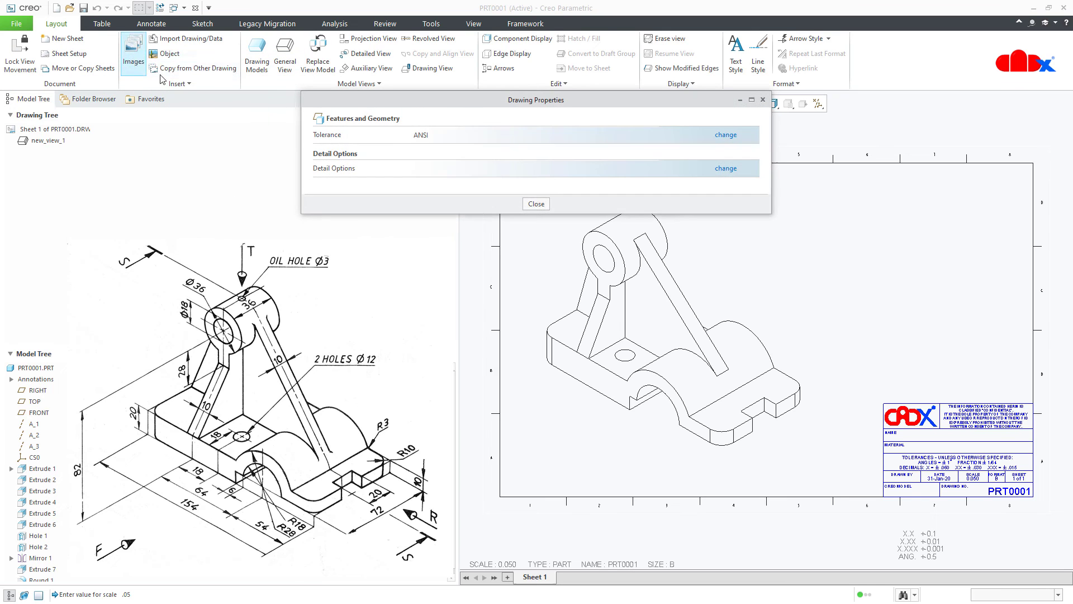
click(725, 169)
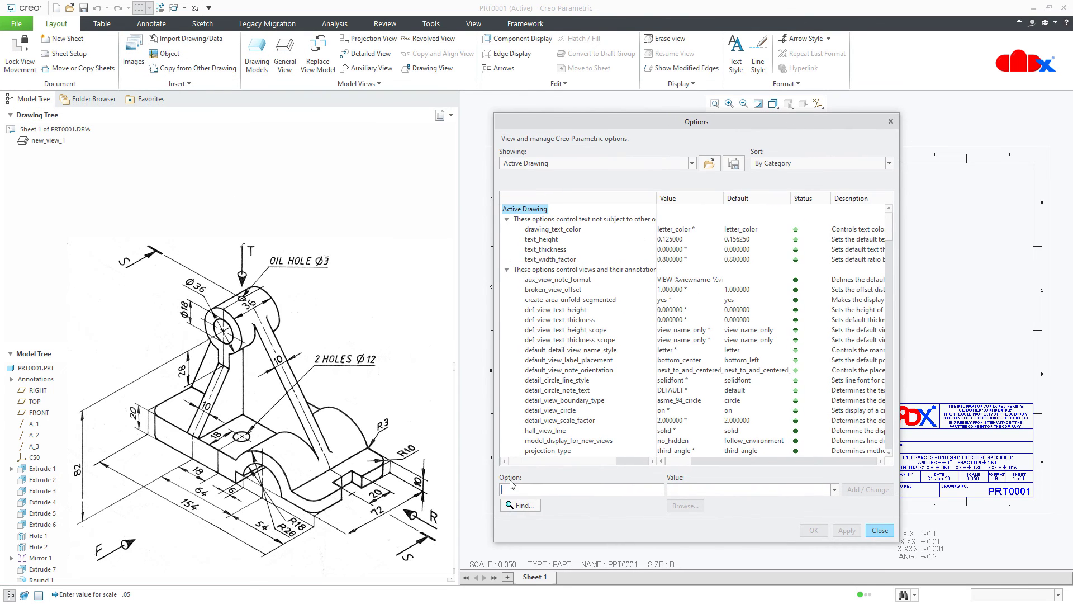
click(510, 485)
text(3d)
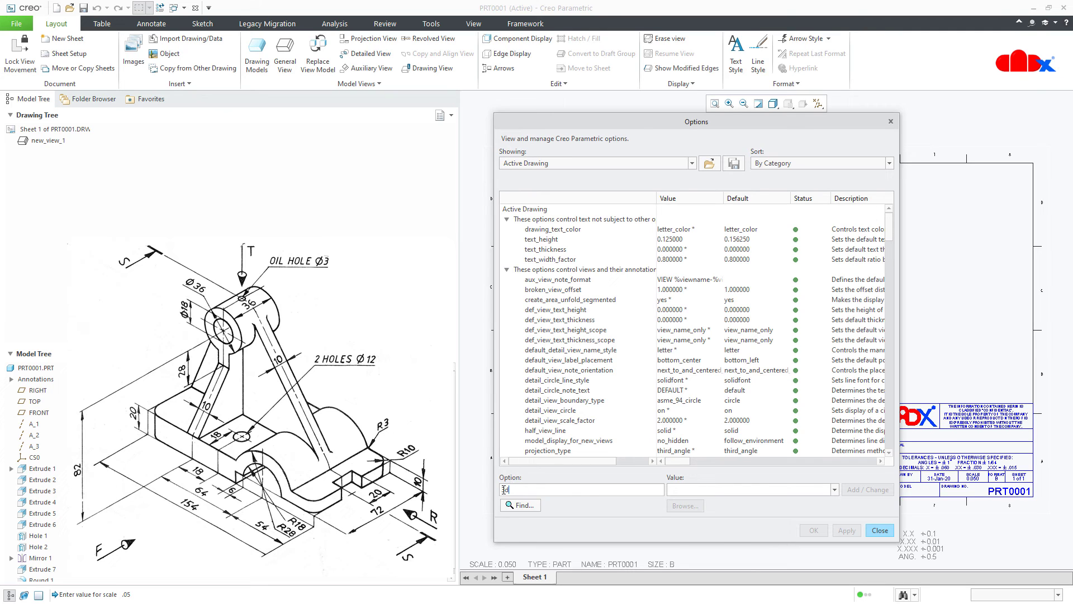
click(524, 505)
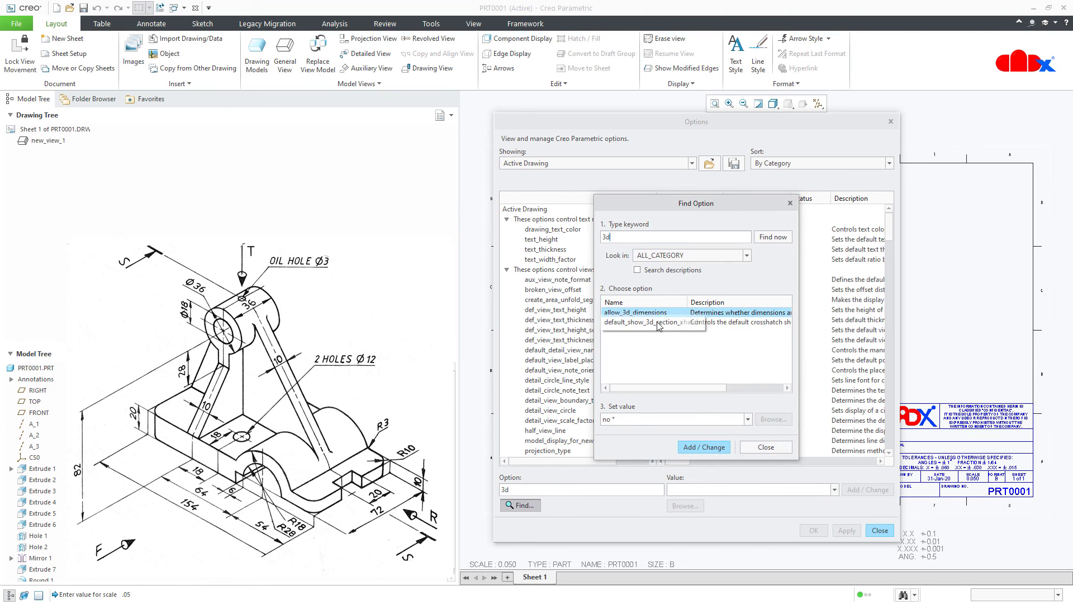
Step: Set the allow_3d_dimensions drawing option to yes, apply it and close the drawing properties
click(746, 420)
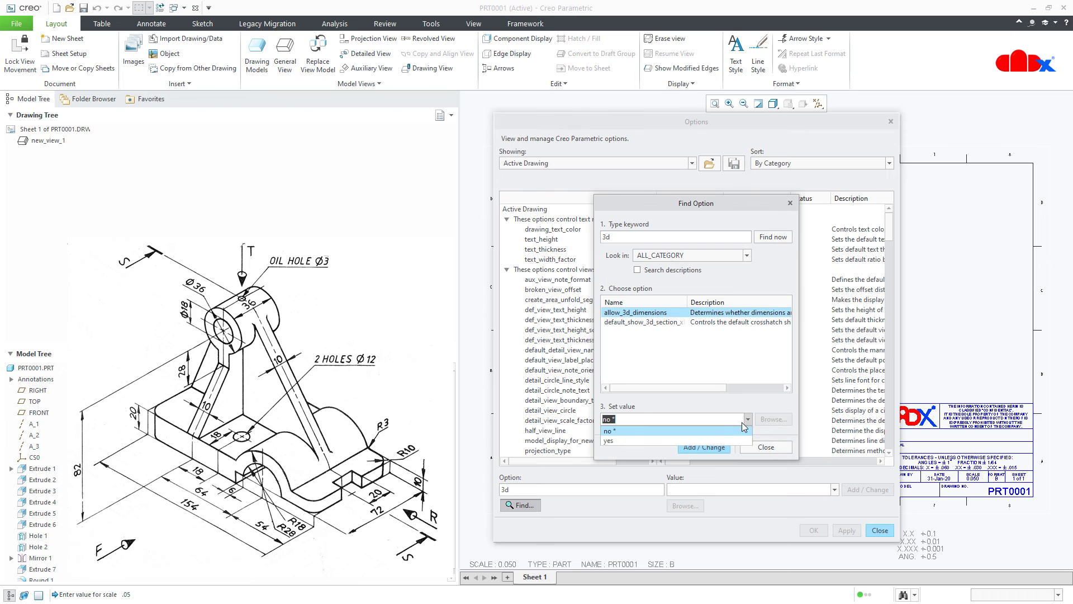
click(717, 440)
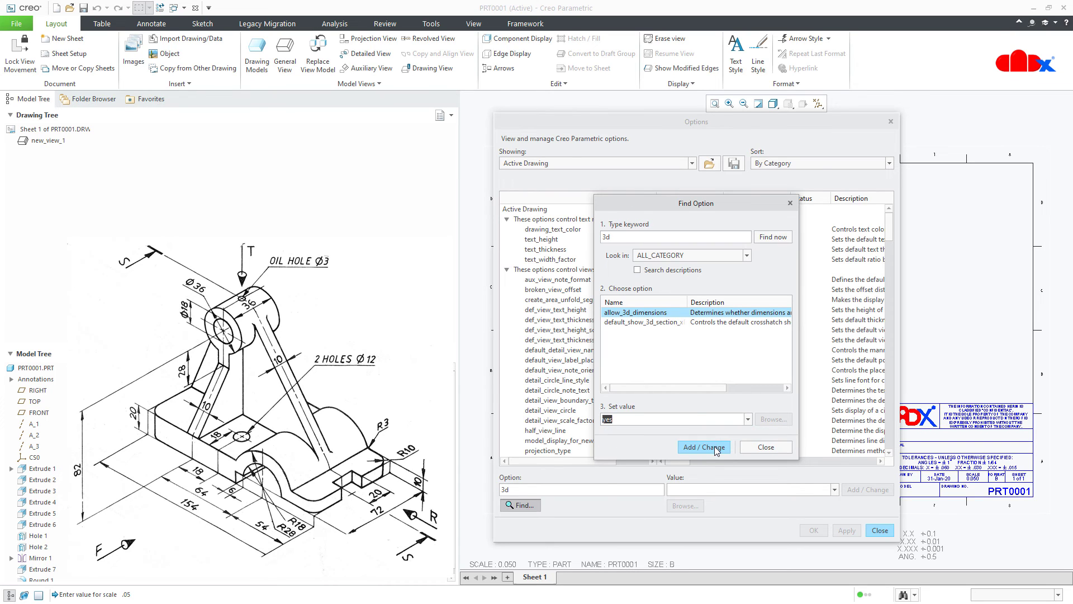
click(717, 447)
click(757, 450)
click(845, 532)
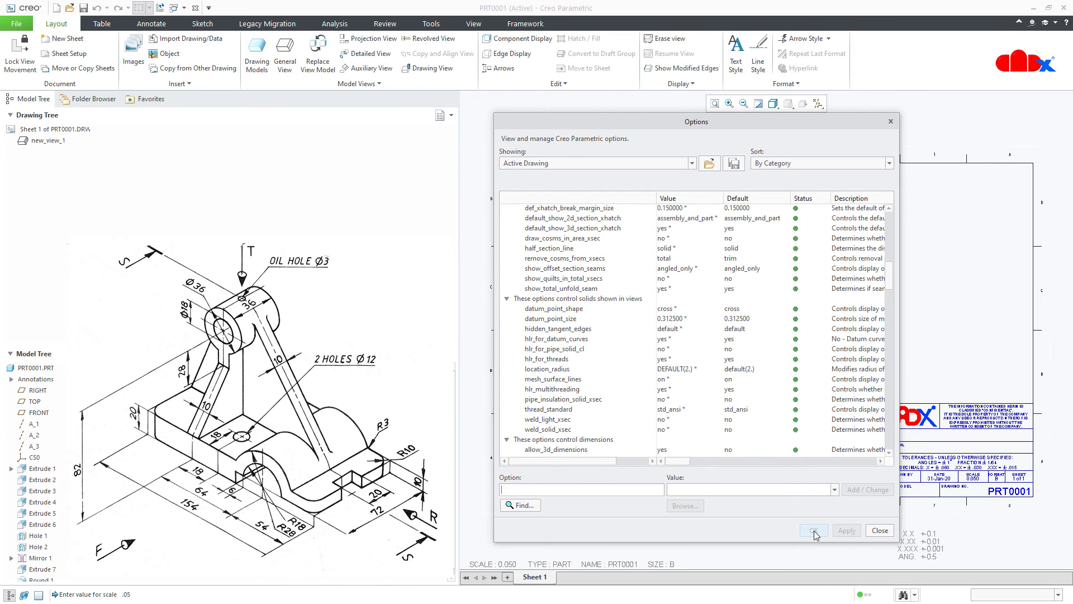
click(881, 532)
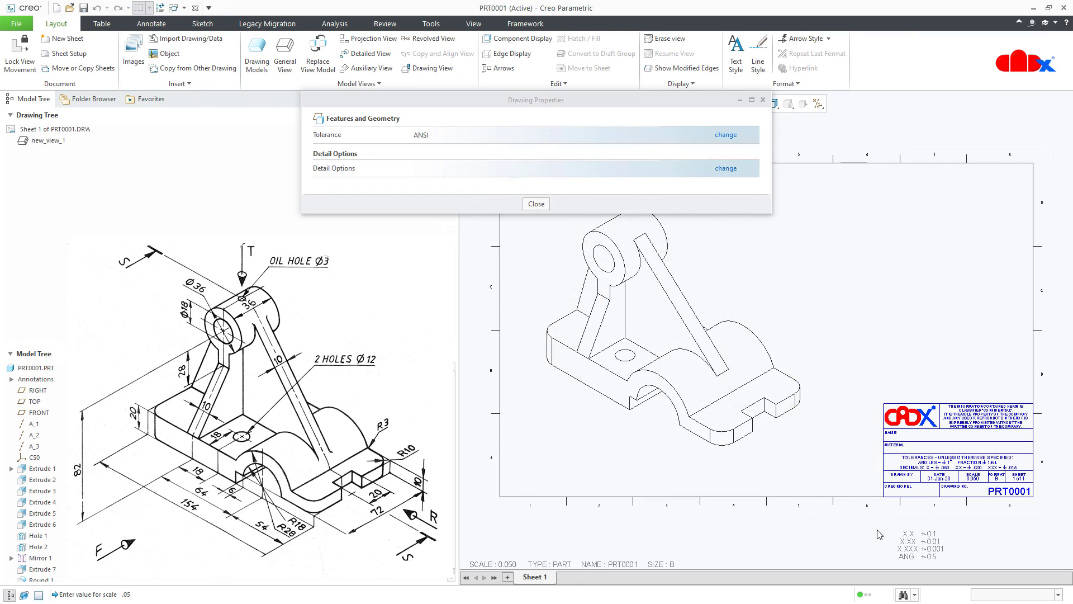
click(537, 204)
Step: Show the base extrusion's 154, 82 and 118 mm model dimensions in the drawing view
click(154, 25)
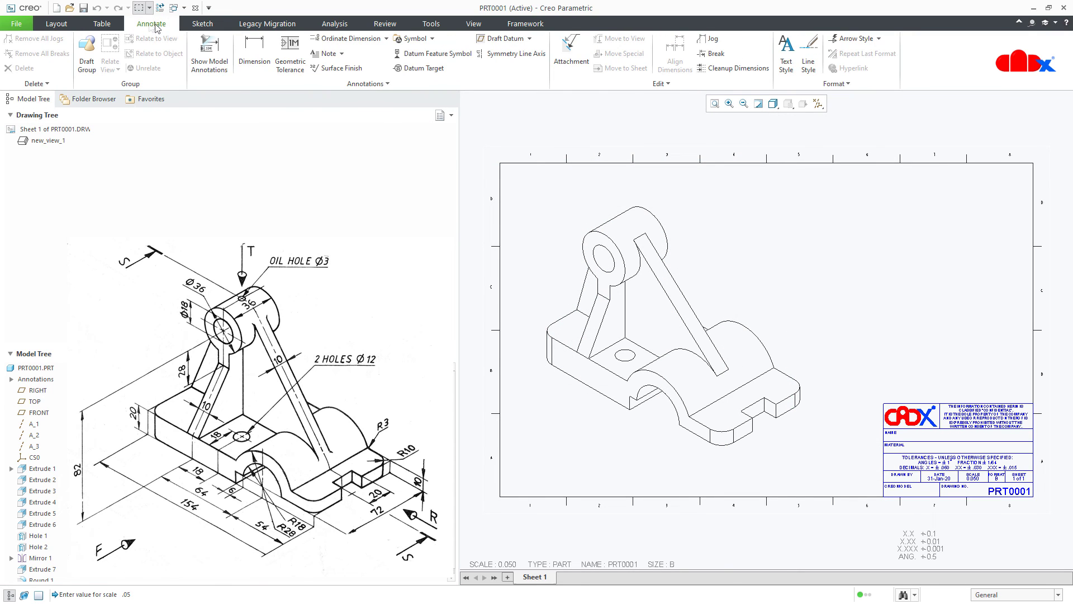
click(209, 61)
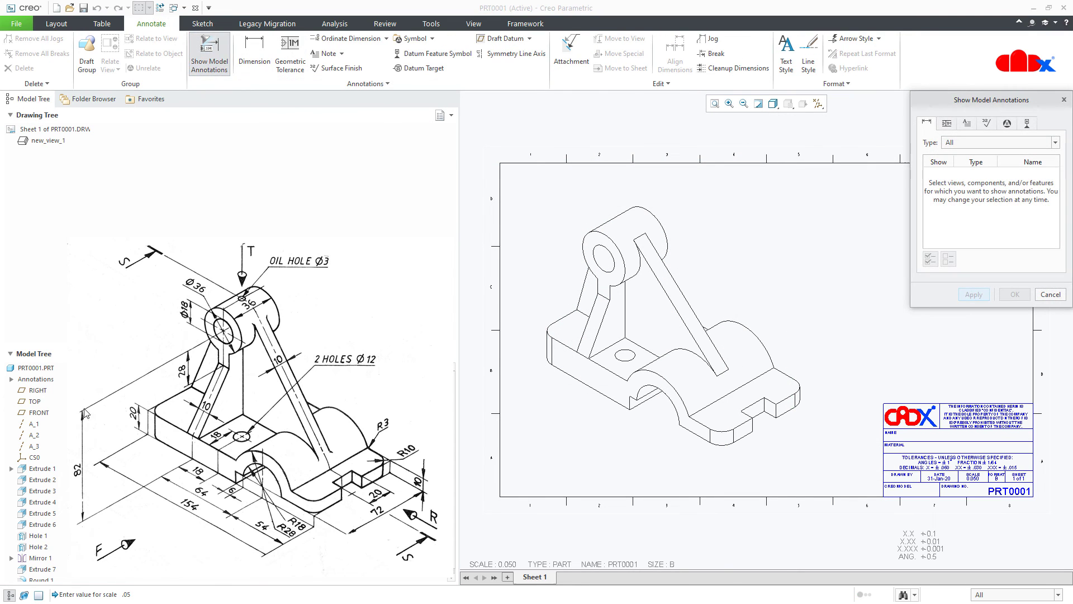
click(42, 469)
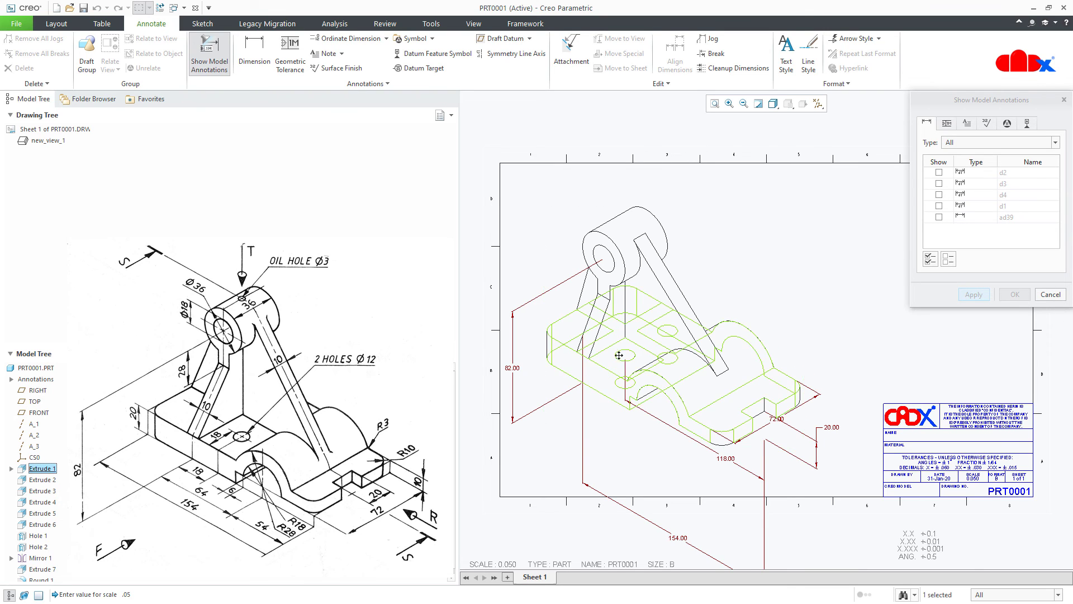
middle_drag(597, 370, 618, 305)
click(698, 473)
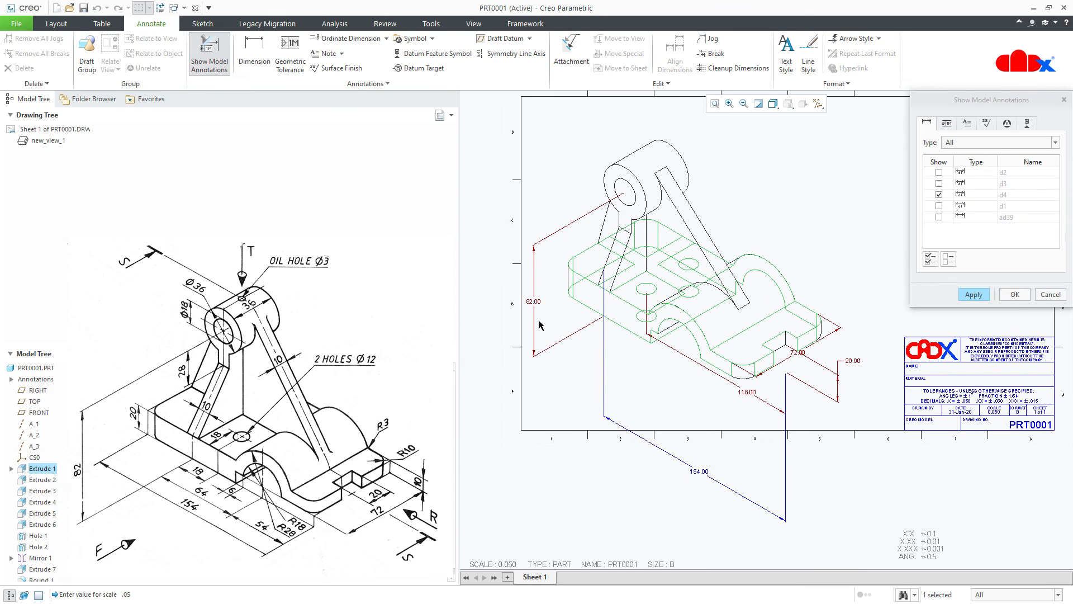
click(535, 303)
click(747, 393)
click(980, 301)
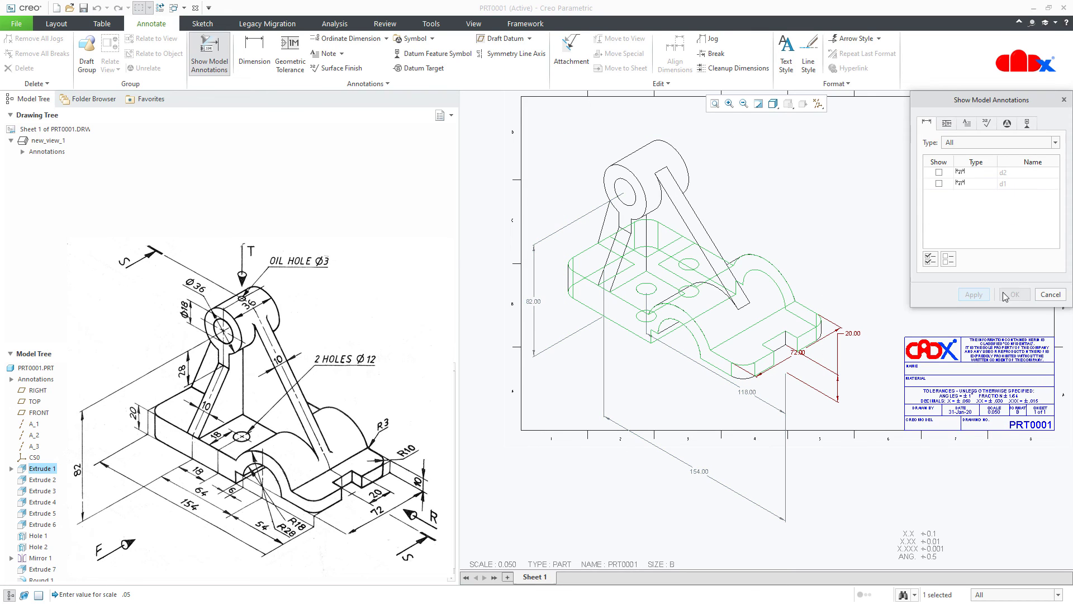
click(1048, 294)
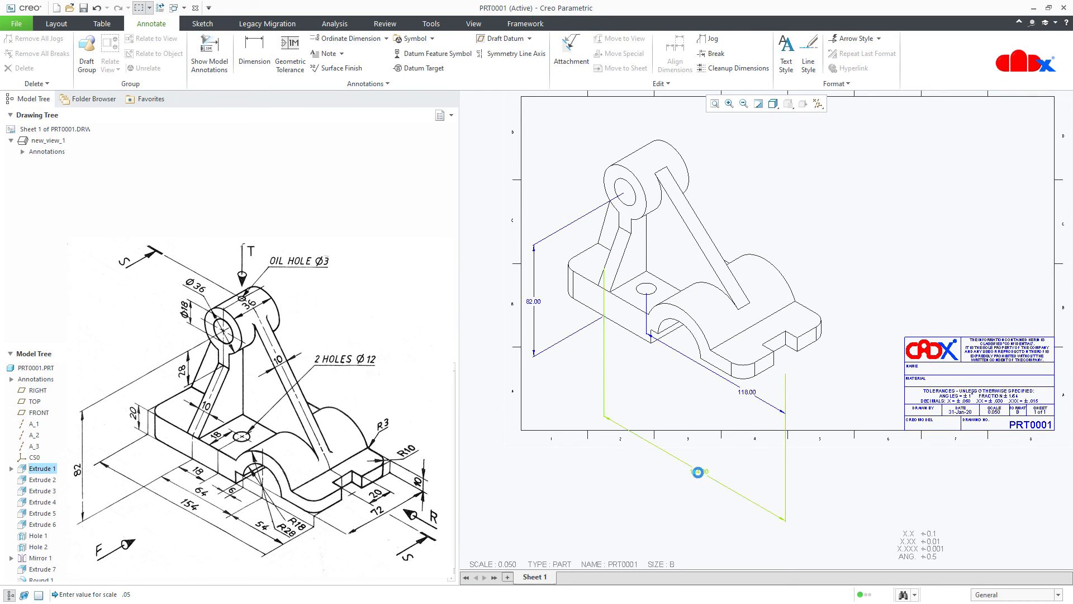
Step: Move the 154 mm dimension up closer to the bracket and select the drawing view
click(699, 471)
drag(699, 471, 704, 385)
click(721, 246)
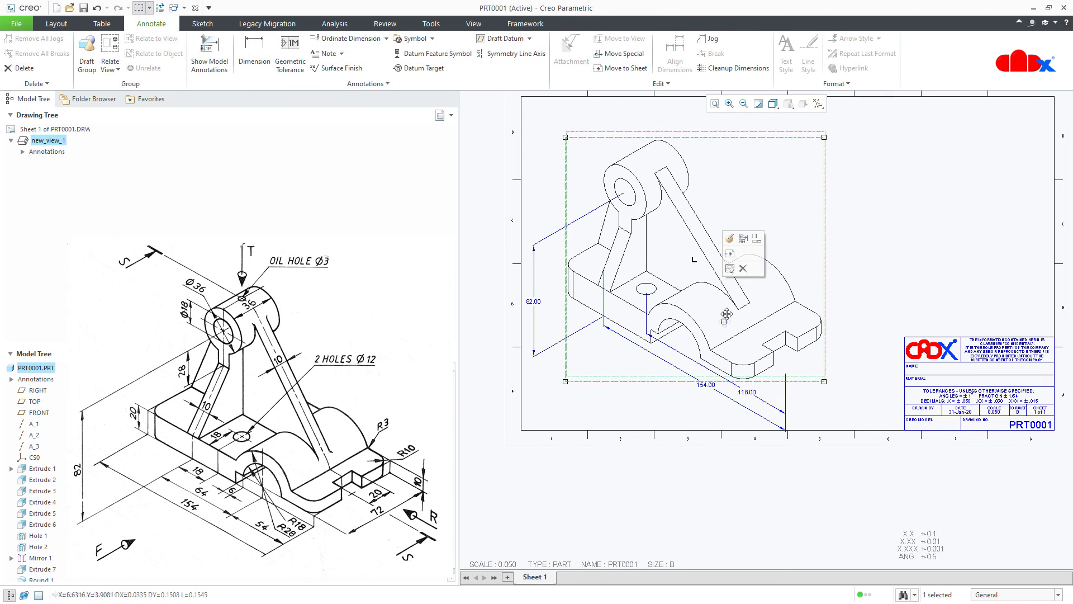
Step: Move the drawing view slightly up the sheet and reposition its 82 mm and 154 mm dimensions beside the bracket
drag(721, 246, 727, 222)
drag(541, 288, 559, 277)
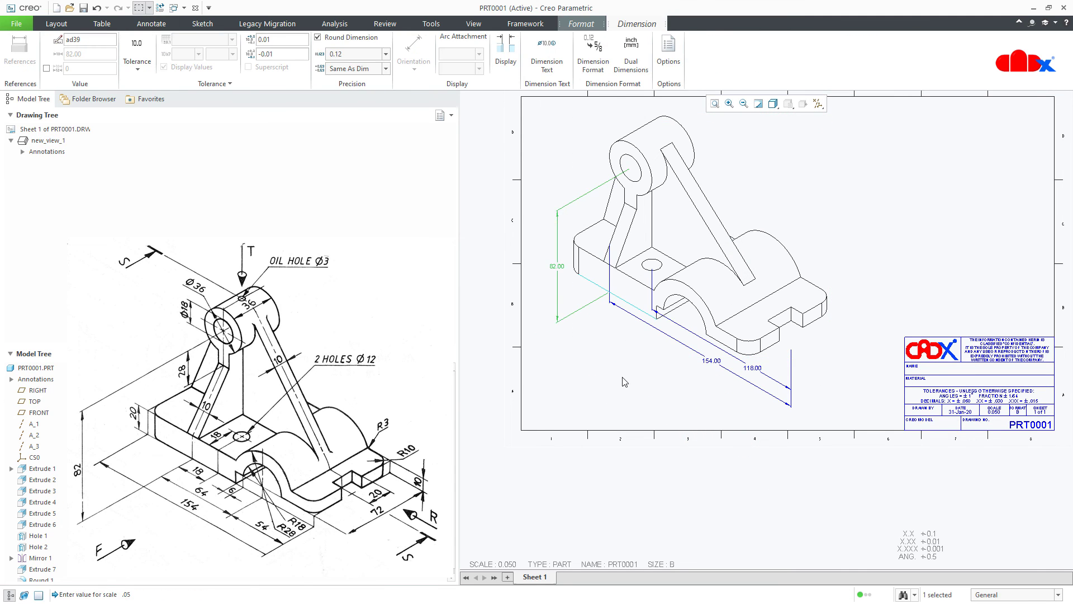
click(744, 363)
drag(744, 364, 722, 361)
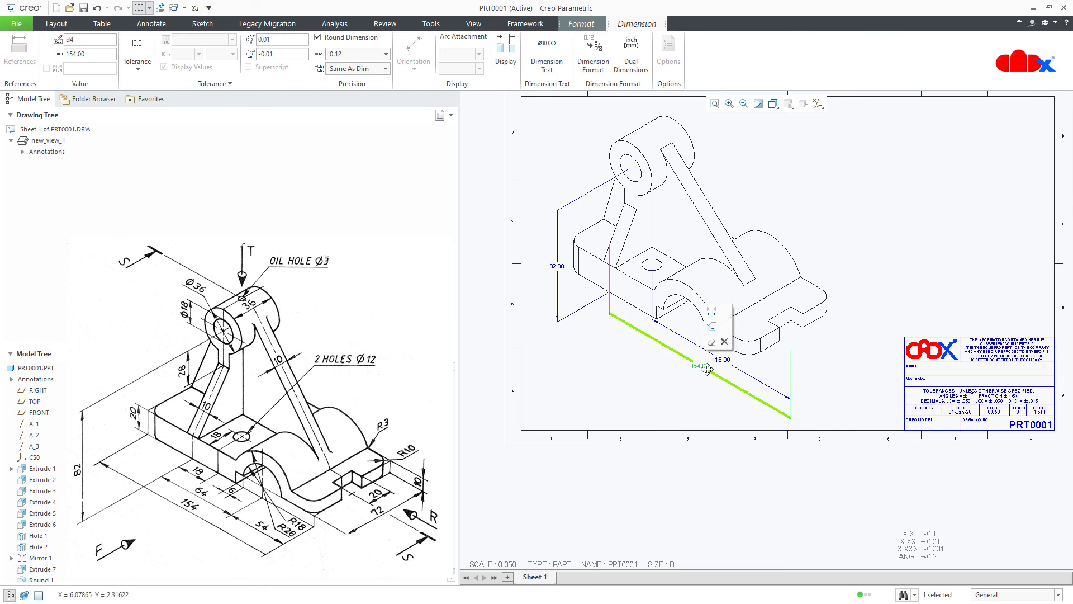
click(635, 391)
Step: Show the 36 mm length and 82 mm height model dimensions of Extrude 3, the upper cylindrical boss, in the drawing view
click(206, 65)
click(42, 490)
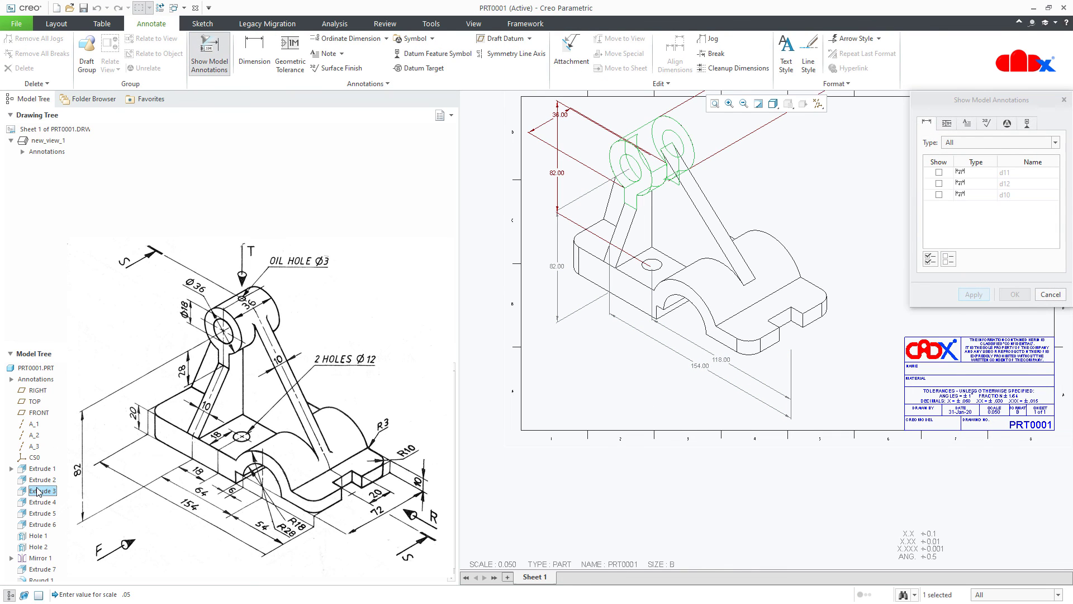
scroll(578, 473, up, 2)
scroll(578, 473, down, 3)
click(529, 199)
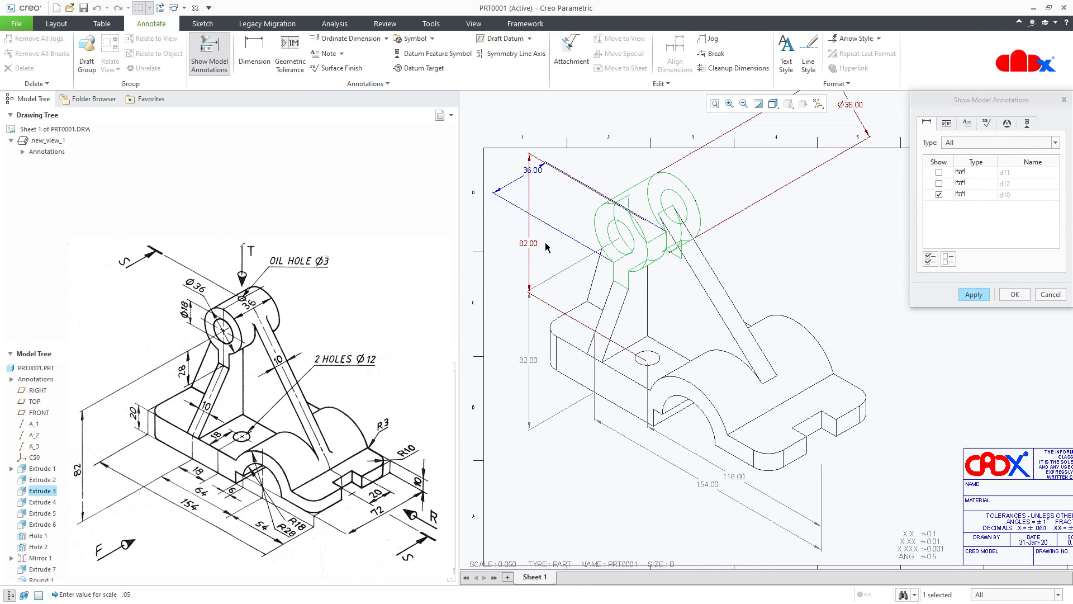
click(545, 256)
click(973, 294)
click(1015, 295)
Step: Delete the boss's 36 mm length dimension from the isometric view
scroll(911, 366, up, 3)
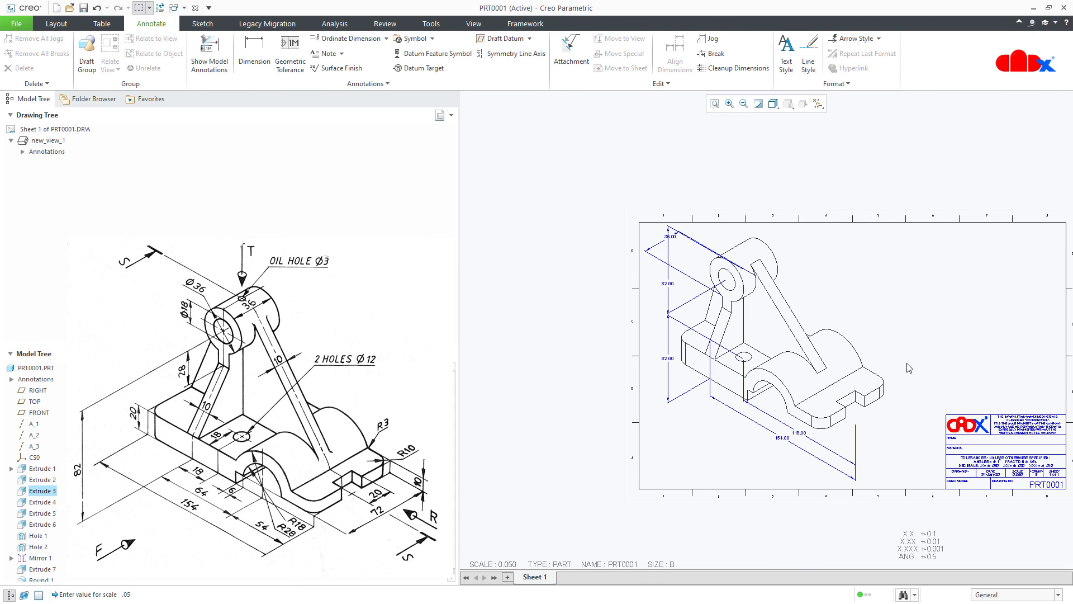
click(822, 386)
click(951, 344)
click(646, 231)
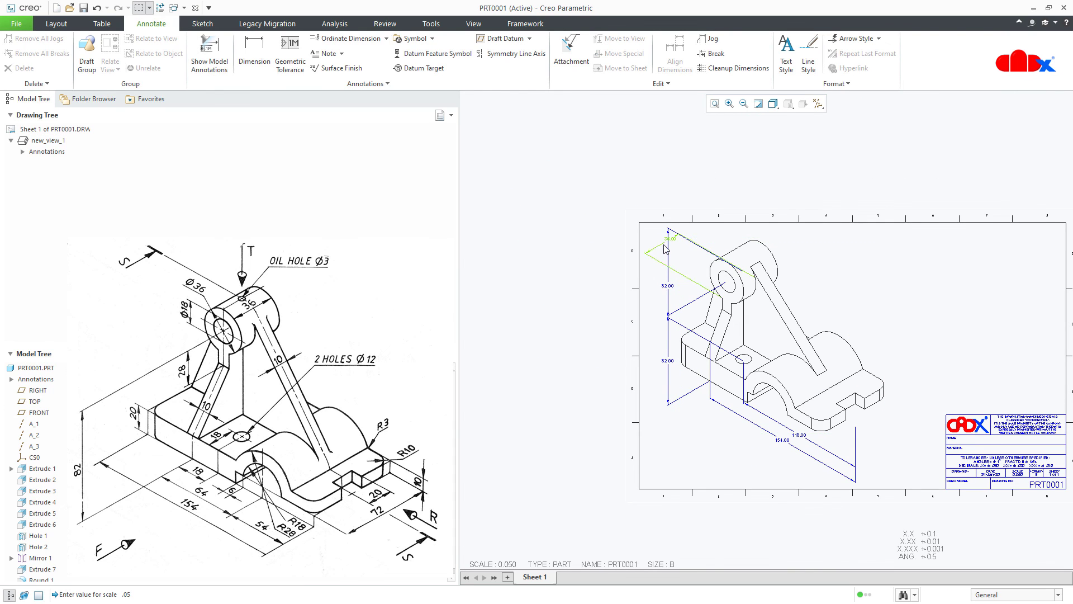
key(Delete)
key(ctrl+d)
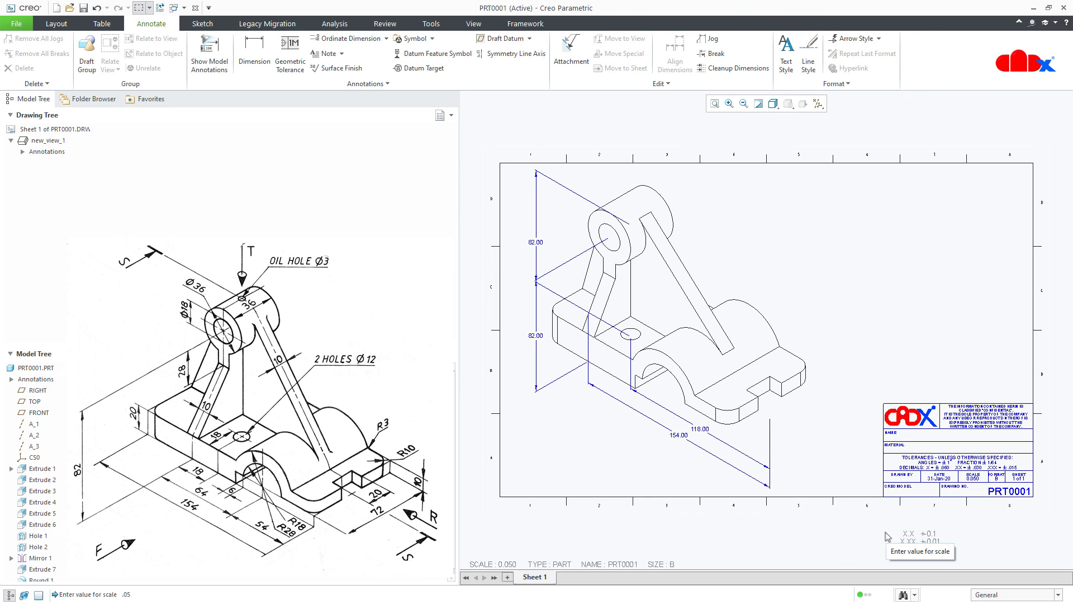
Step: Switch to the PRT0001.PRT part window and turn off the display of its 3D annotations
click(181, 8)
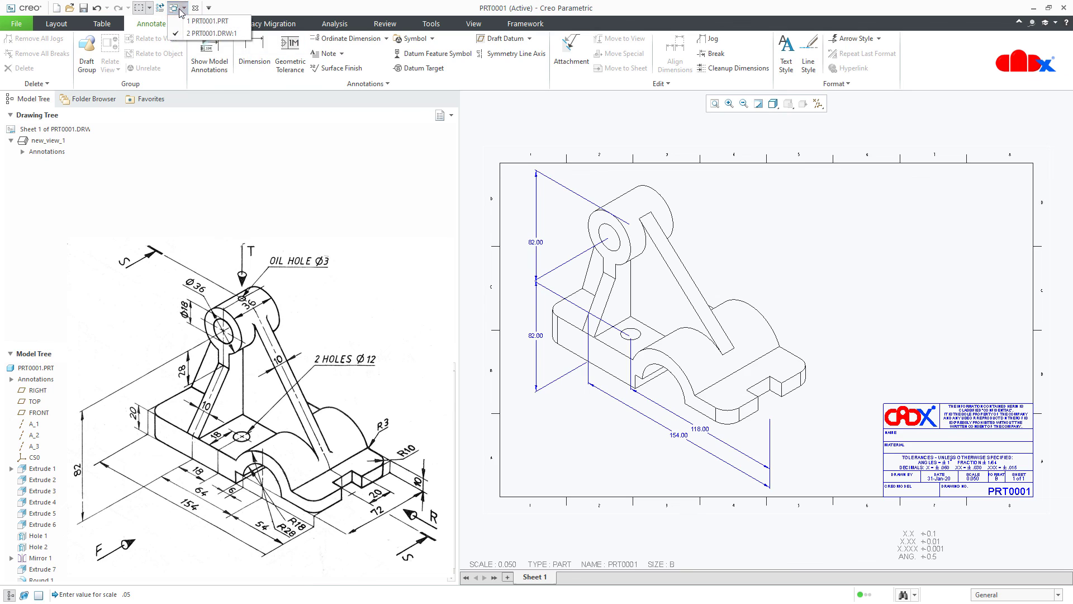
click(208, 21)
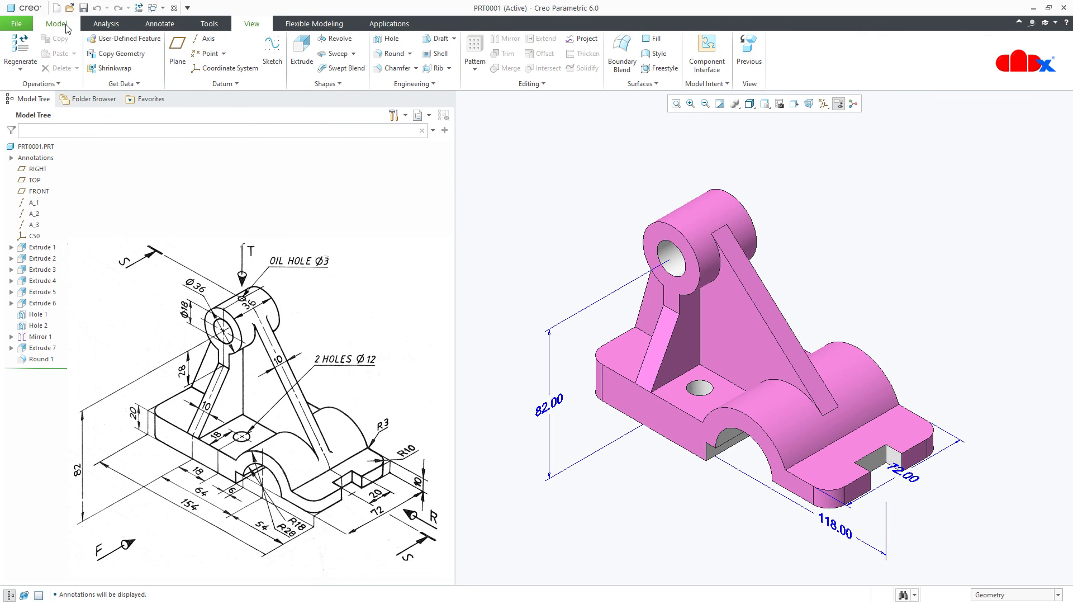
click(64, 26)
click(839, 106)
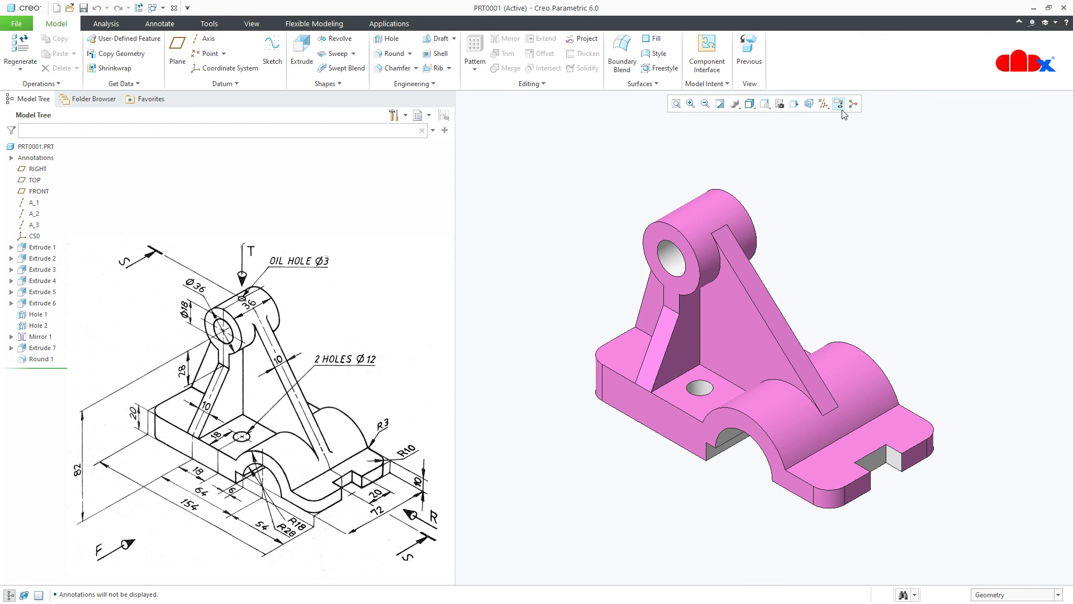